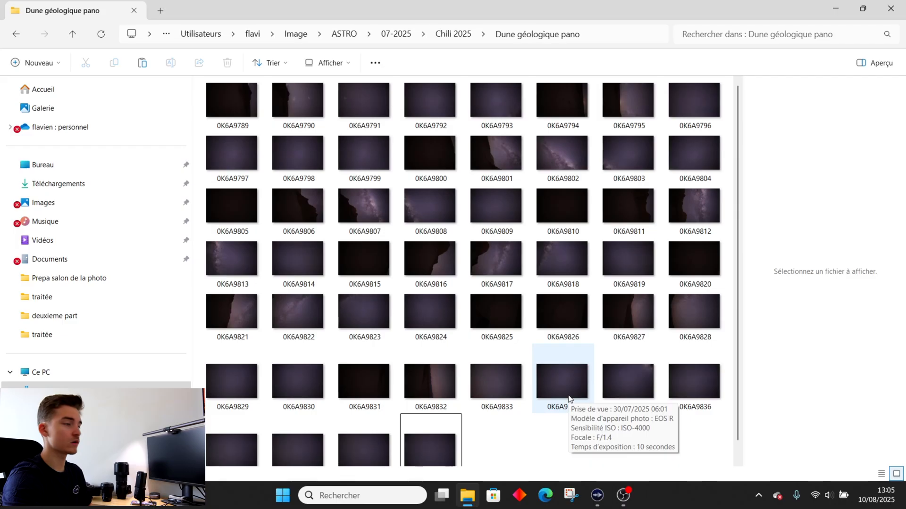
Step: Look over the raw photos in the Dune géologique pano folder, selecting 0K6A9789 through 0K6A9840 together and clearing the selection again
scroll(519, 425, "down", 1)
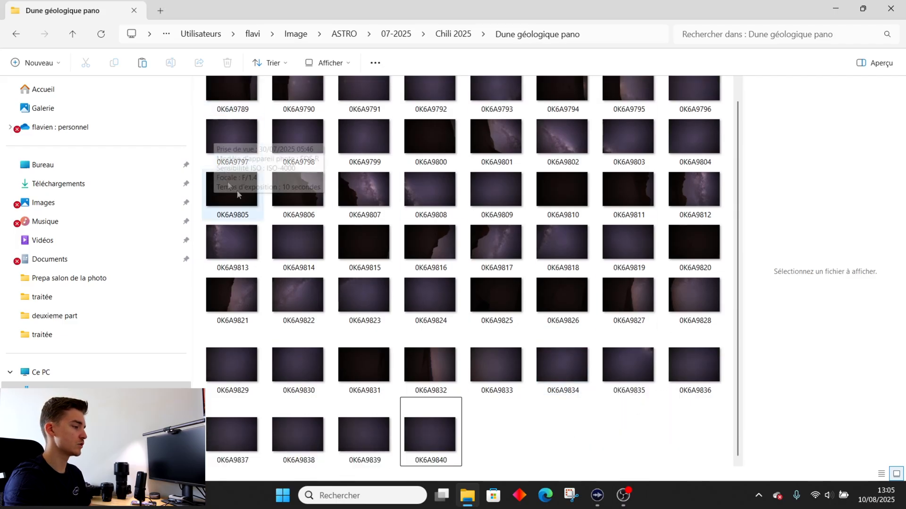
scroll(491, 452, "up", 1)
left_click(215, 98)
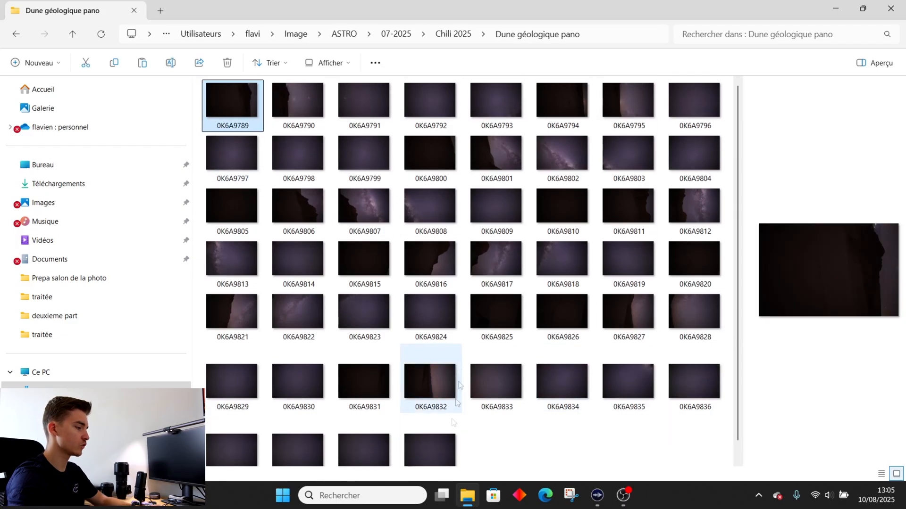
left_click(430, 446, "shift")
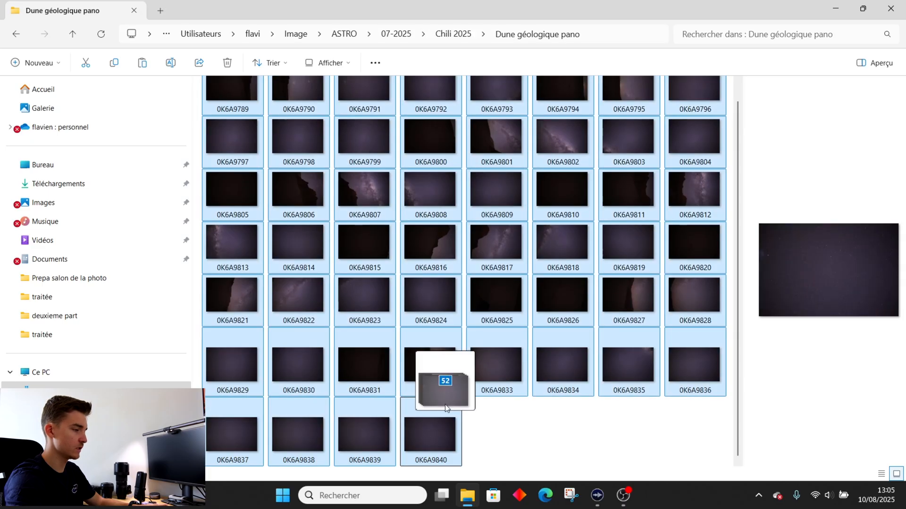
left_click(522, 421)
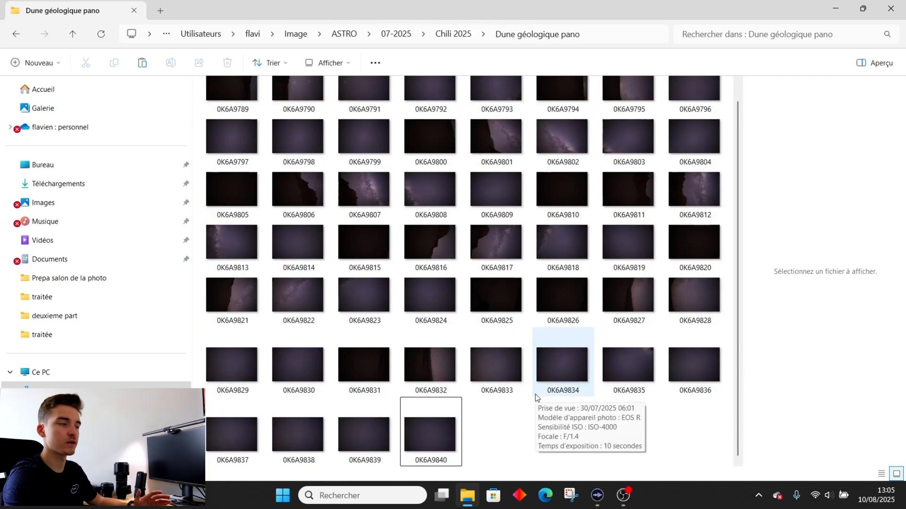
scroll(497, 310, "up", 1)
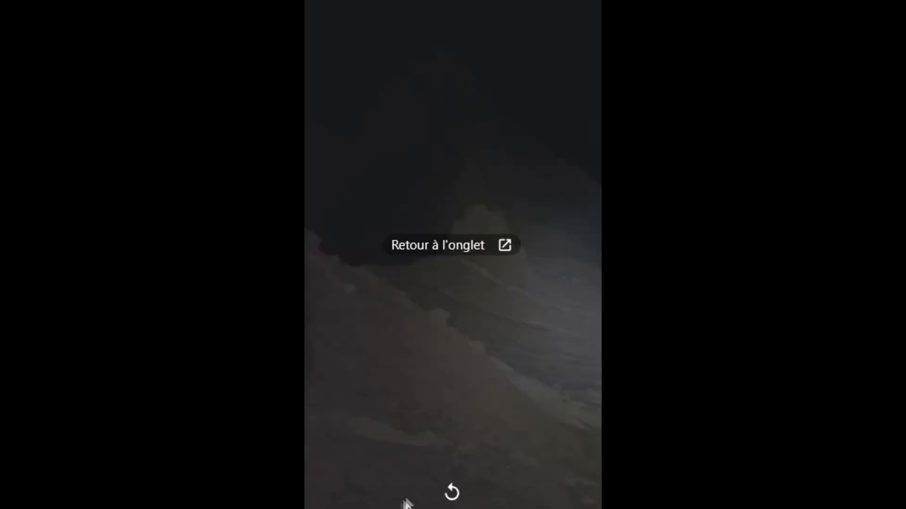
left_click(451, 492)
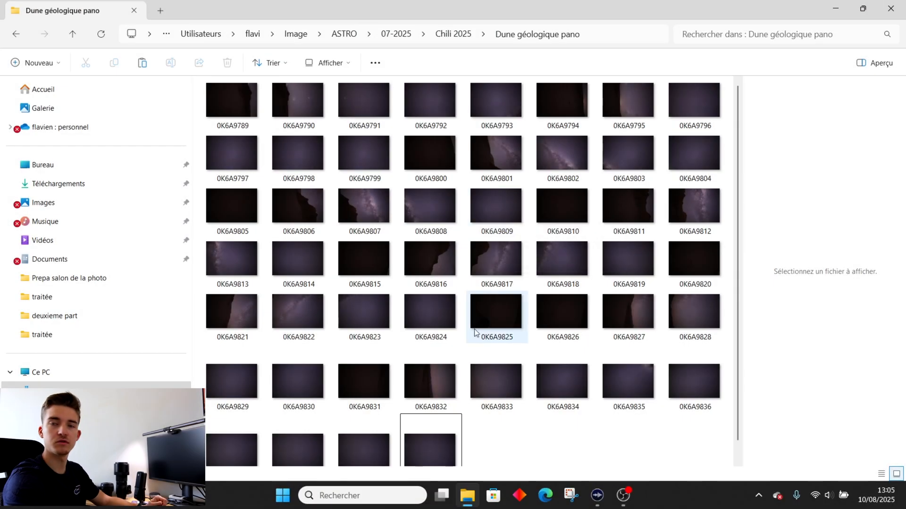
scroll(417, 247, "down", 1)
scroll(410, 264, "up", 1)
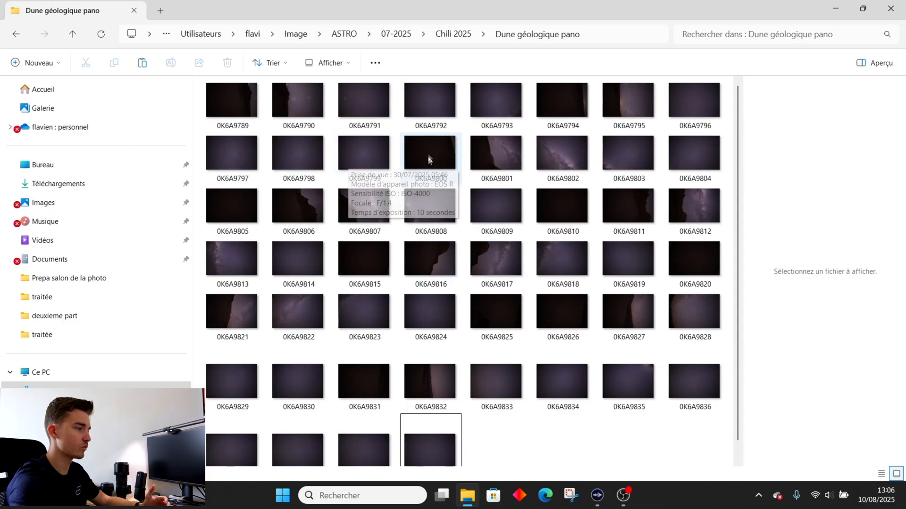
Step: Open photo 0K6A9807 at full size to inspect the Milky Way frame, and put the viewer away
double_click(364, 209)
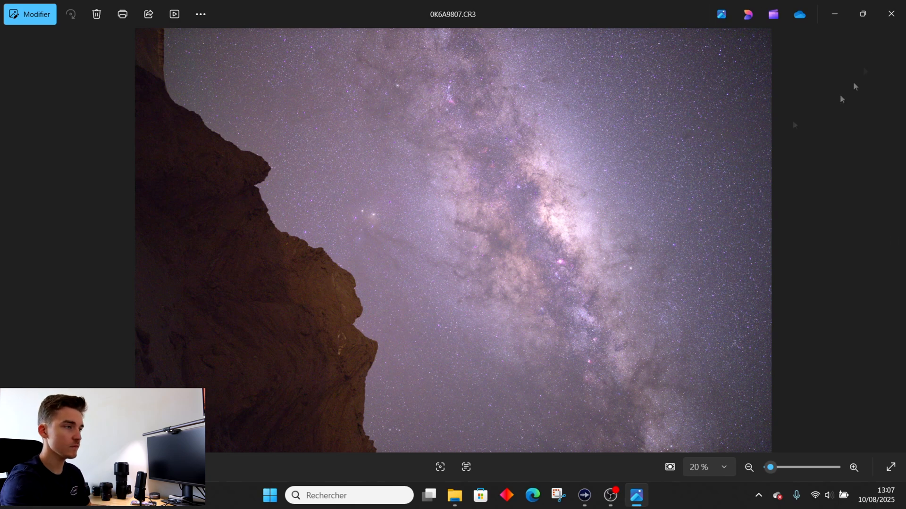
left_click(846, 18)
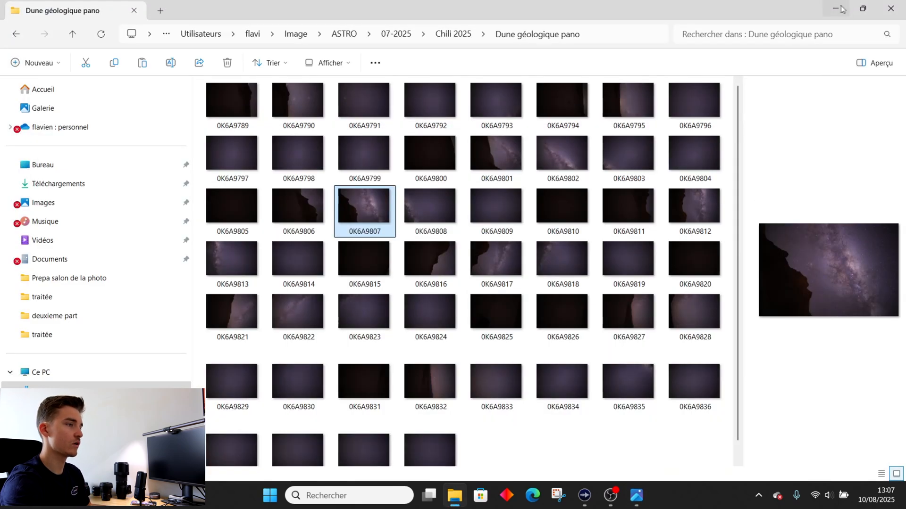
left_click(846, 12)
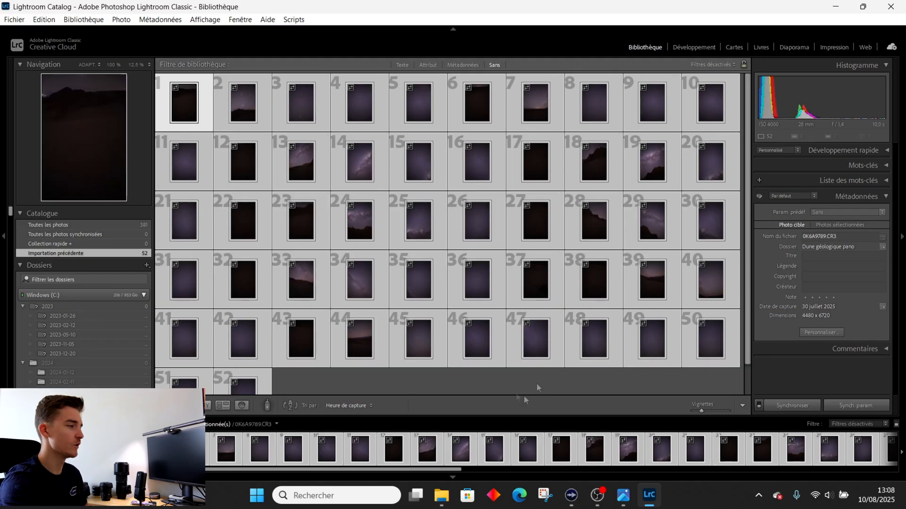
Step: In Lightroom Classic, clear the selection of imported photos and open only photo 24, 0K6A9812.CR3, for developing
scroll(350, 348, "down", 1)
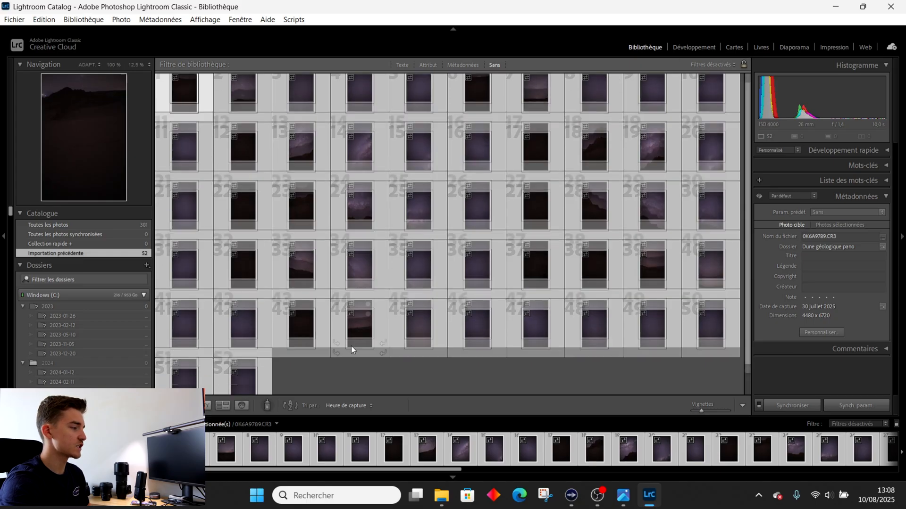
left_click(334, 381)
scroll(480, 372, "up", 1)
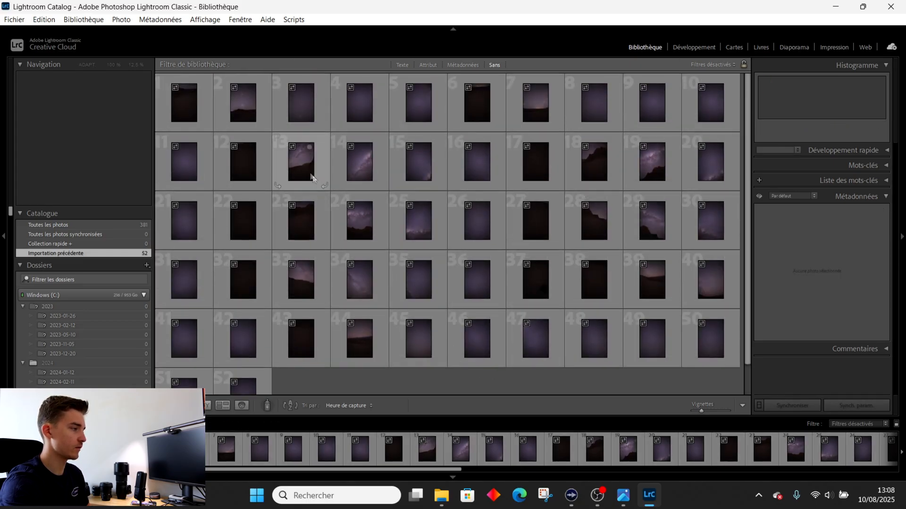
left_click(352, 230)
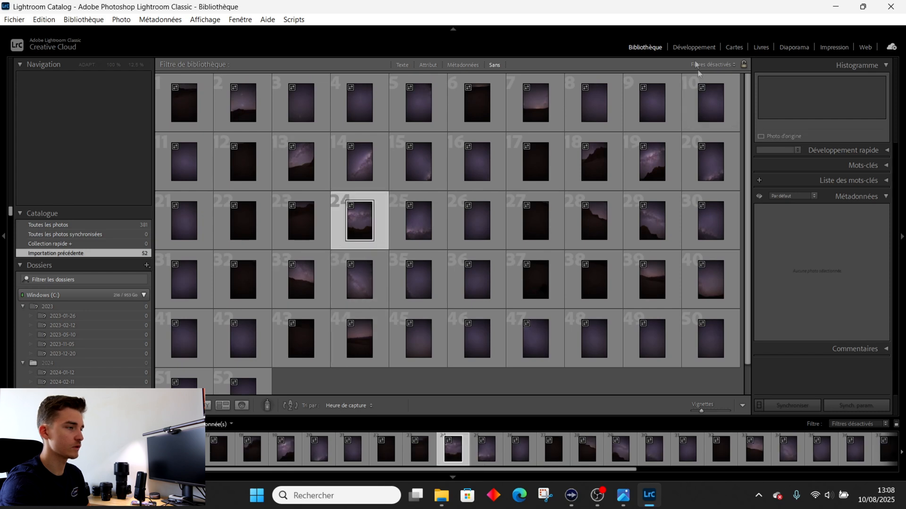
left_click(691, 47)
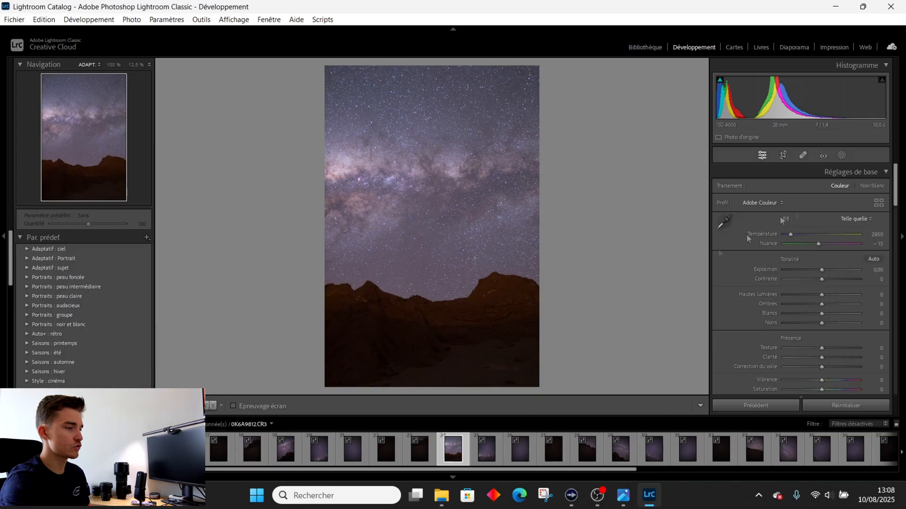
Step: Compare the photo without and with the SIGMA 28mm F1.4 DG HSM lens profile correction, leaving the correction enabled
left_click_drag(895, 186, 895, 339)
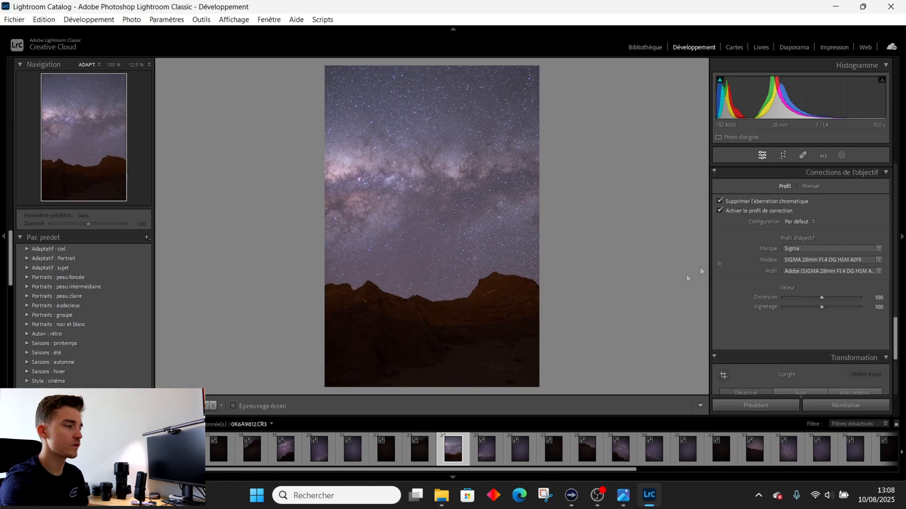
left_click(720, 211)
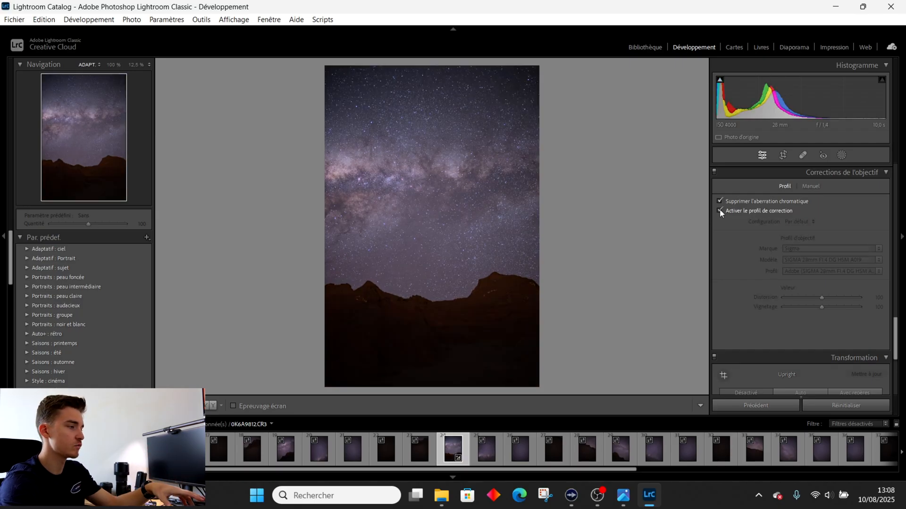
left_click(720, 211)
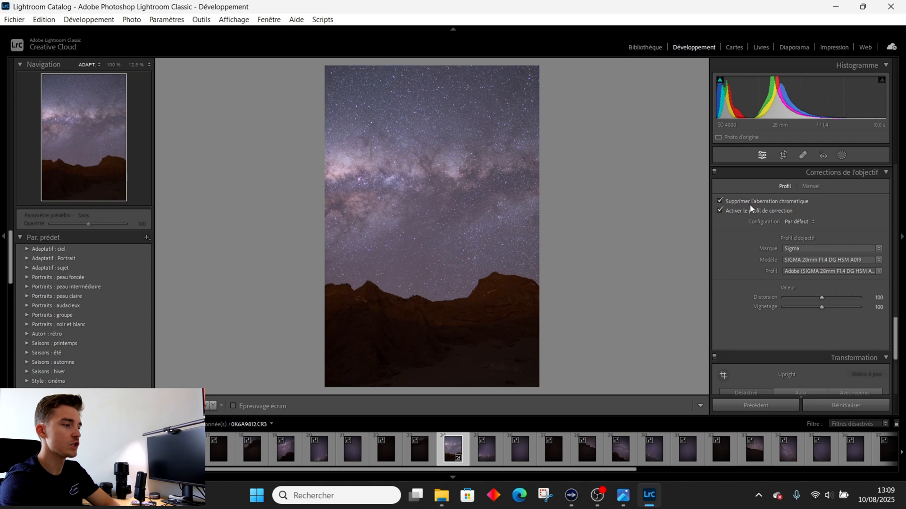
Step: Select all the imported photos and synchronise the develop settings of 0K6A9812.CR3, including its lens corrections, across them
left_click_drag(895, 325, 893, 186)
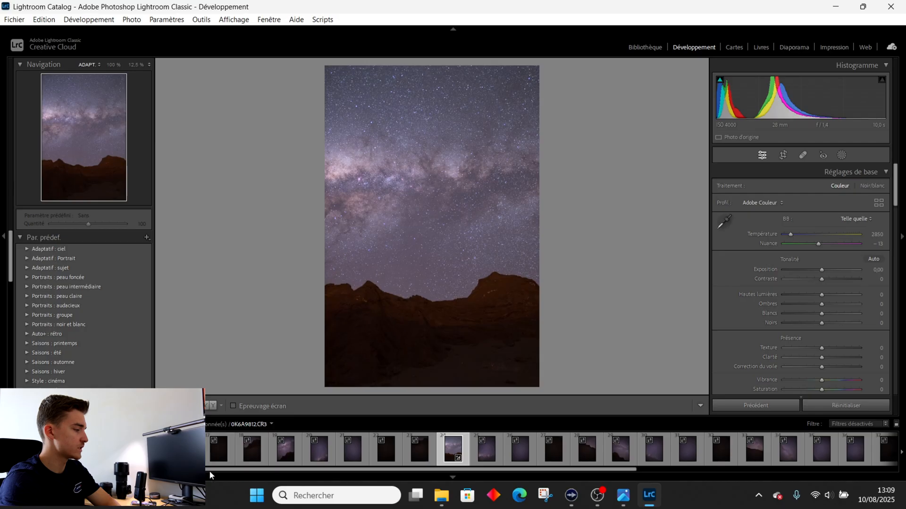
left_click_drag(204, 470, 181, 470)
left_click(661, 448)
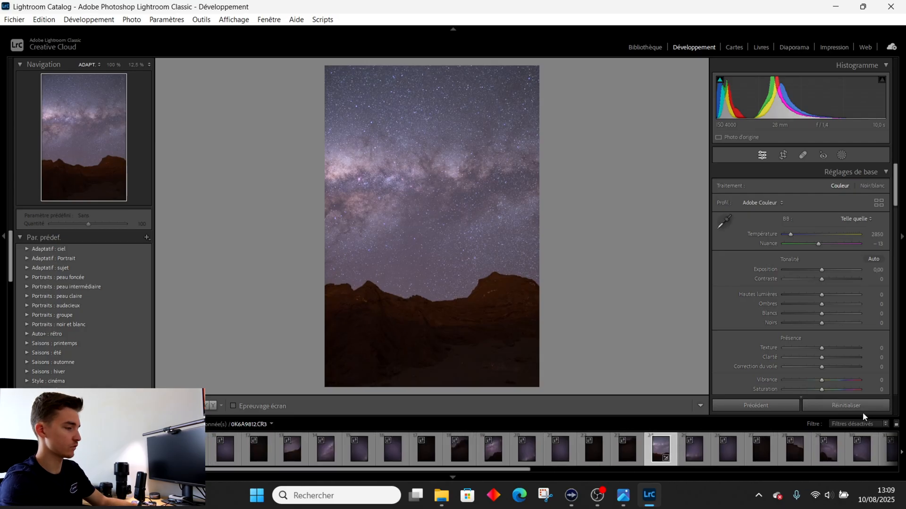
key("ctrl+a")
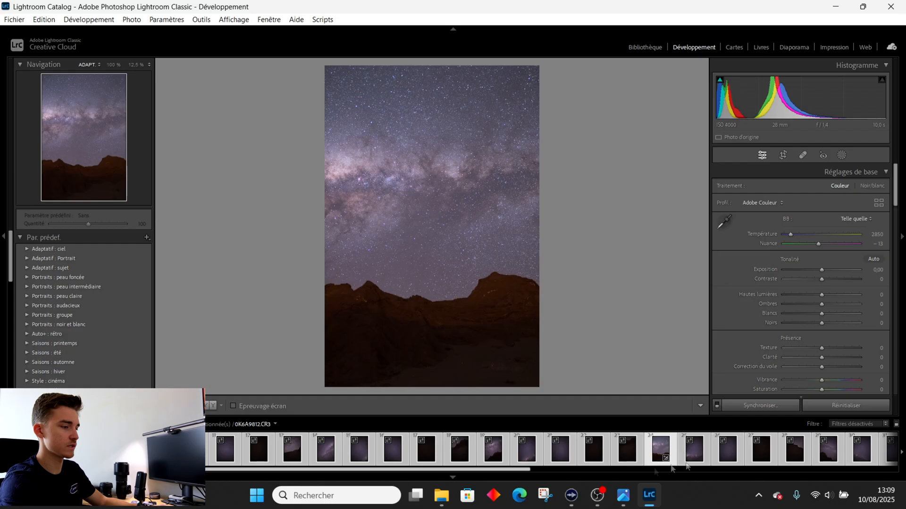
left_click(751, 406)
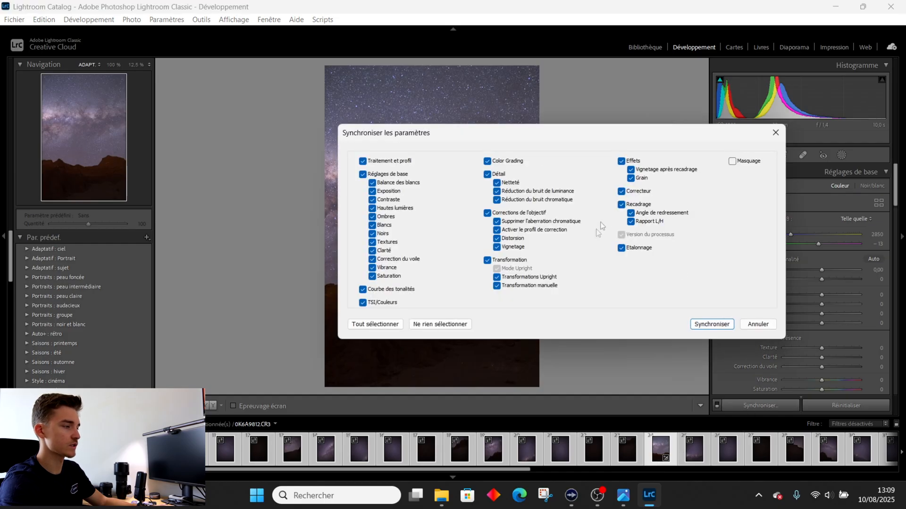
left_click(708, 325)
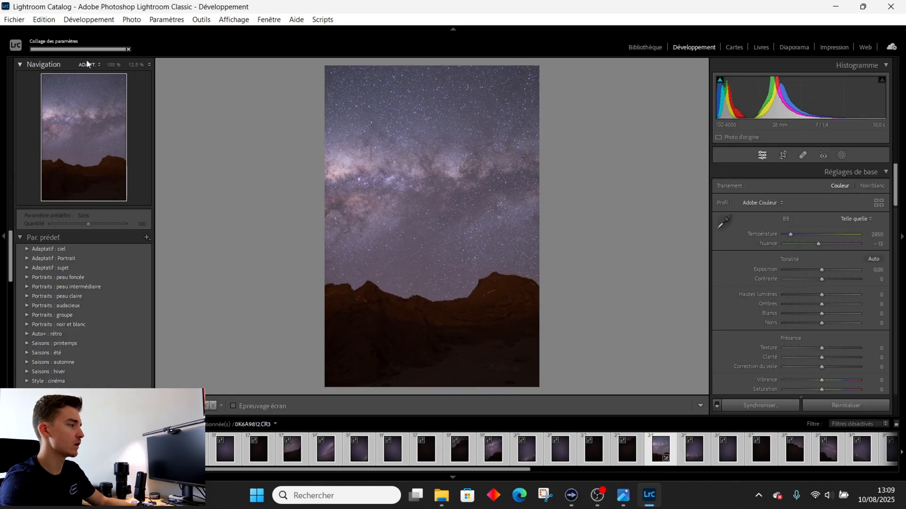
Step: Return to the Library and export all the selected photos
left_click(645, 47)
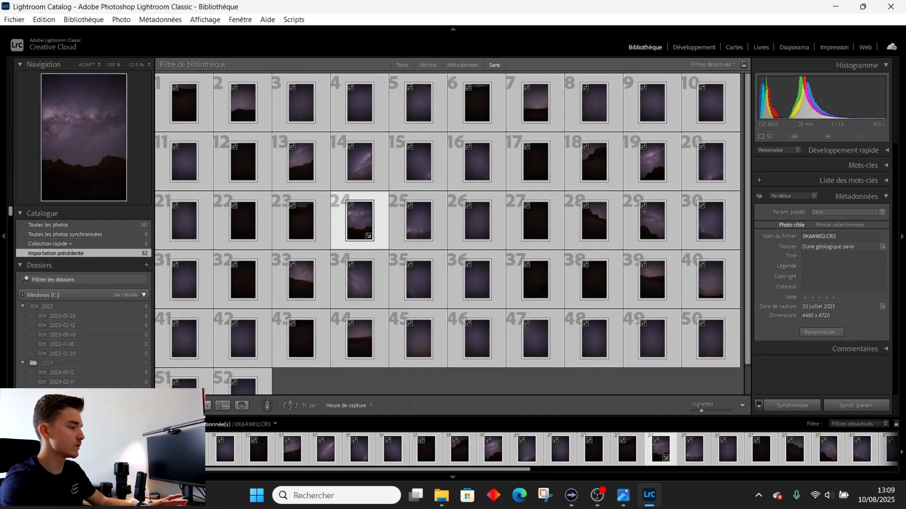
key("ctrl+shift+e")
left_click(624, 364)
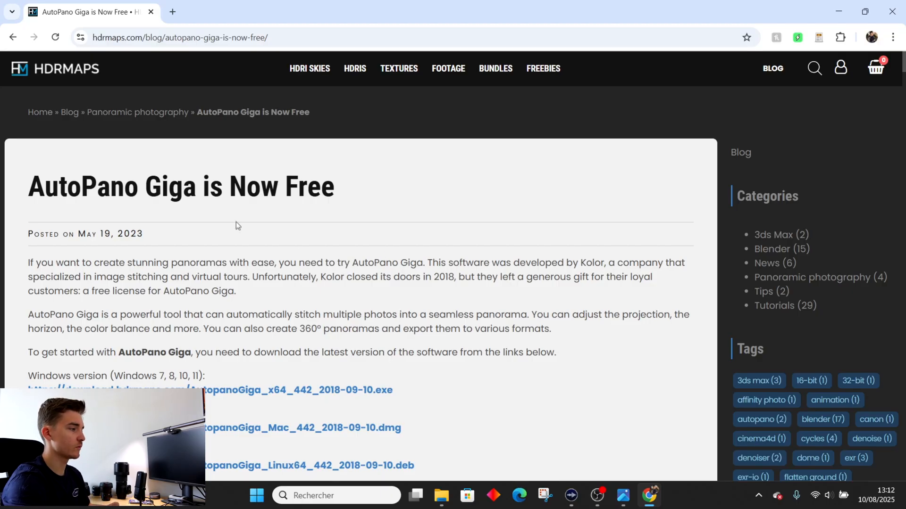
Step: Examine the AutoPano Giga article on the HDRMAPS site in the browser, including its download links and registration instructions
scroll(519, 168, "down", 3)
scroll(472, 184, "down", 3)
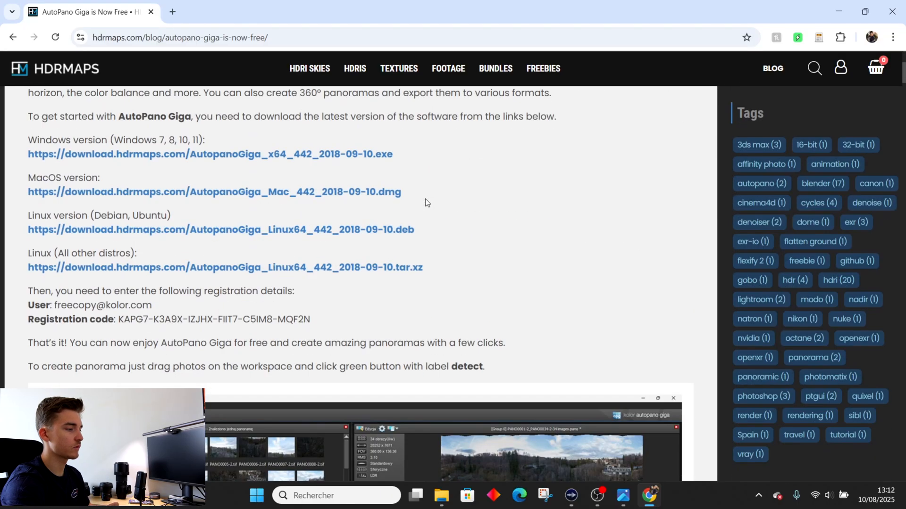
scroll(337, 241, "down", 3)
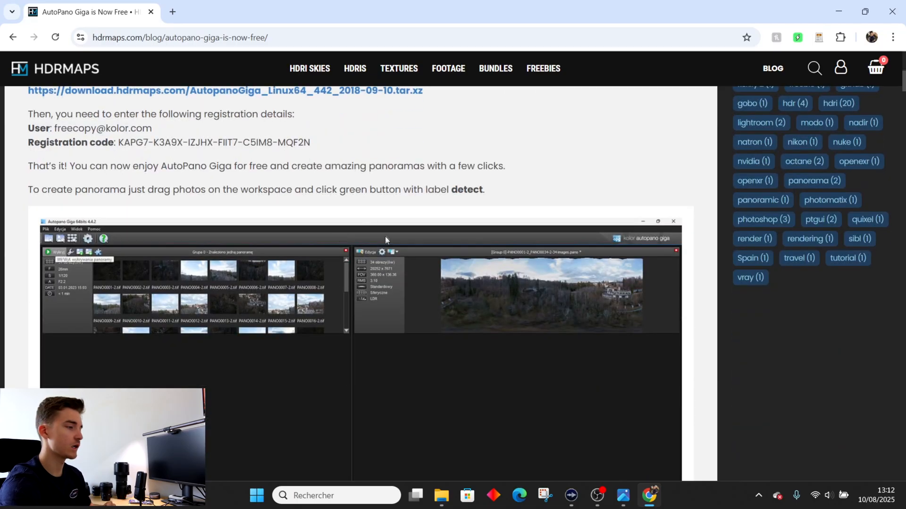
scroll(404, 265, "up", 4)
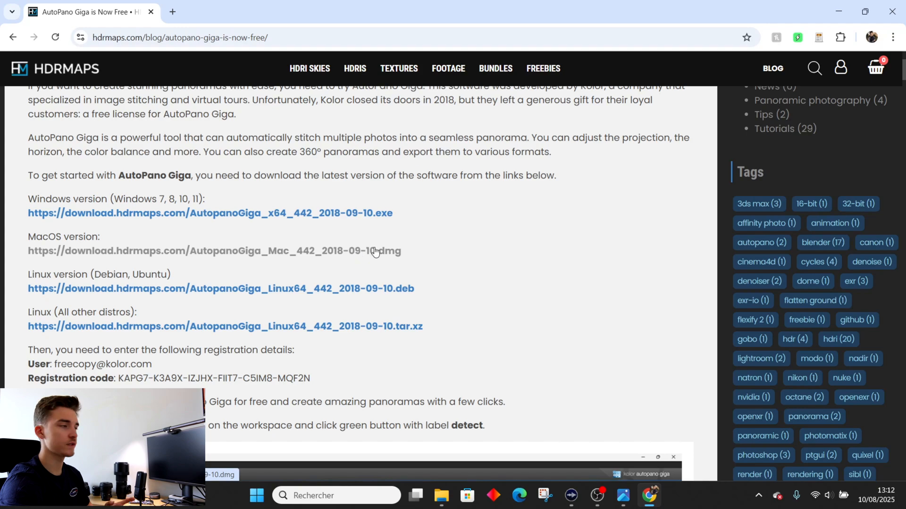
scroll(398, 296, "up", 4)
scroll(148, 181, "down", 5)
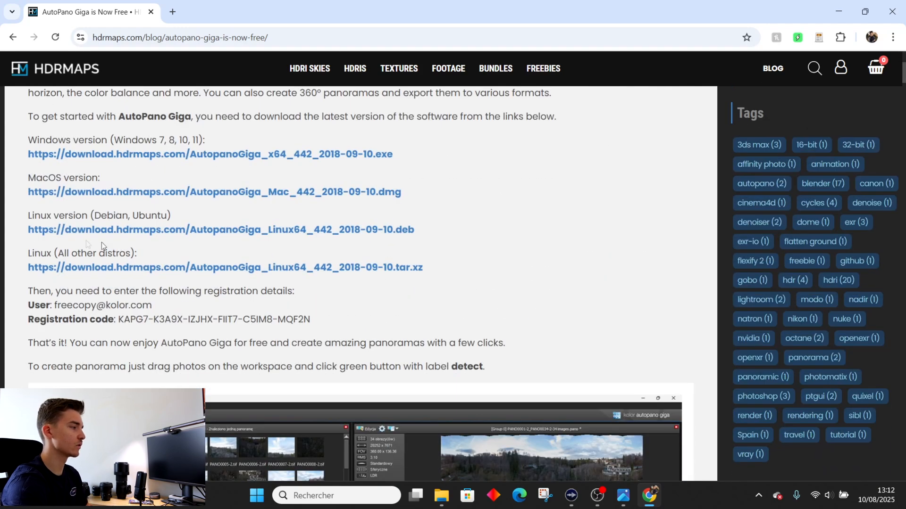
scroll(453, 210, "down", 6)
scroll(115, 234, "up", 5)
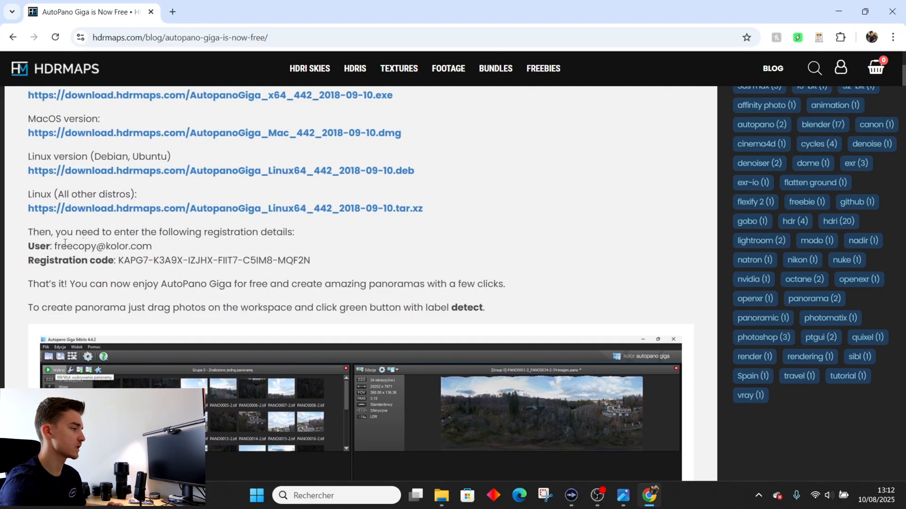
Step: Highlight the user and registration code lines needed to register AutoPano Giga, and clear the highlight
left_click_drag(28, 250, 149, 247)
left_click_drag(28, 263, 310, 263)
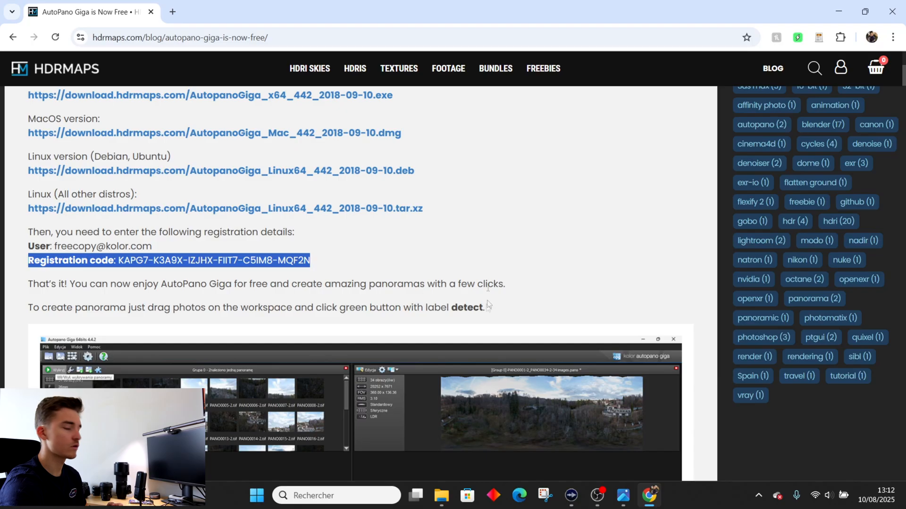
left_click(484, 265)
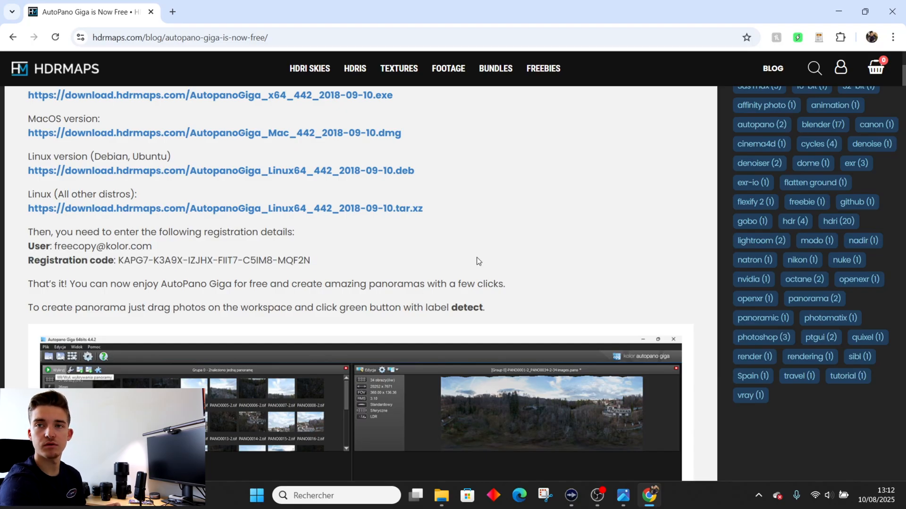
Step: Go over the Windows, MacOS and Linux download links for AutoPano Giga on the page
scroll(481, 235, "down", 5)
scroll(461, 228, "up", 8)
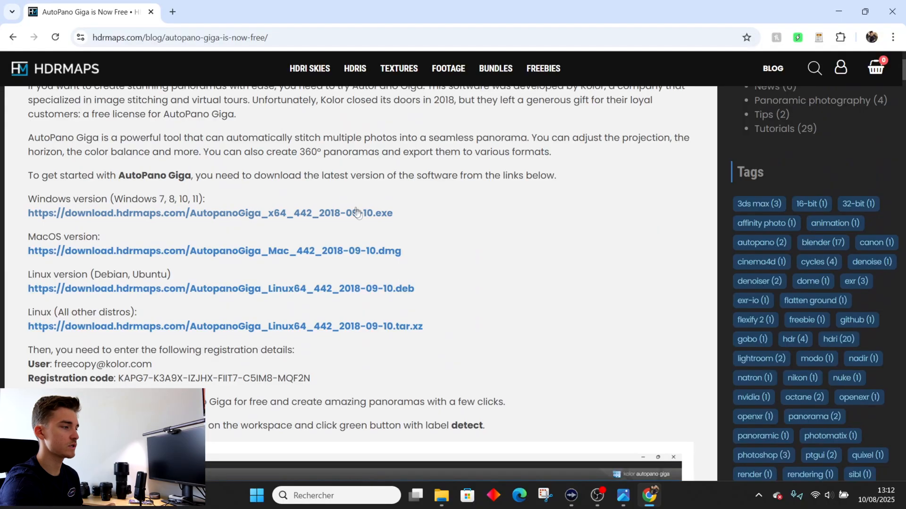
left_click(357, 213)
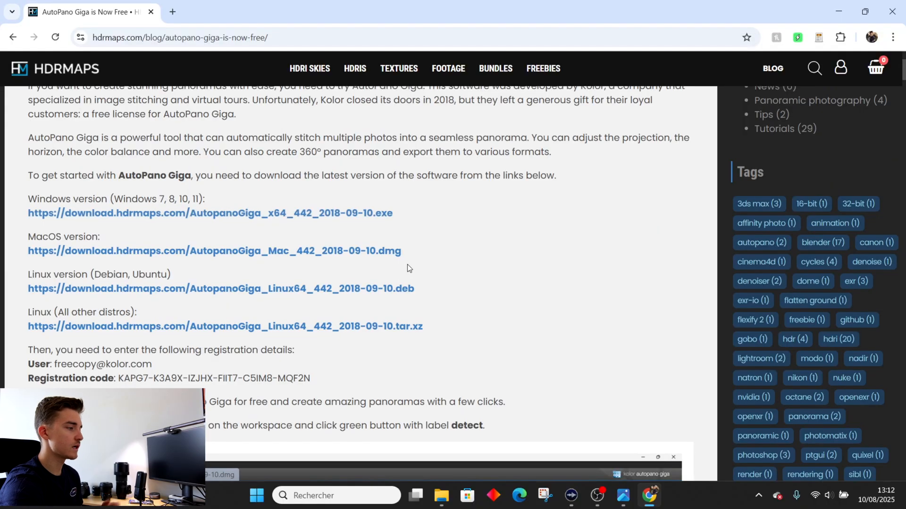
left_click(409, 289)
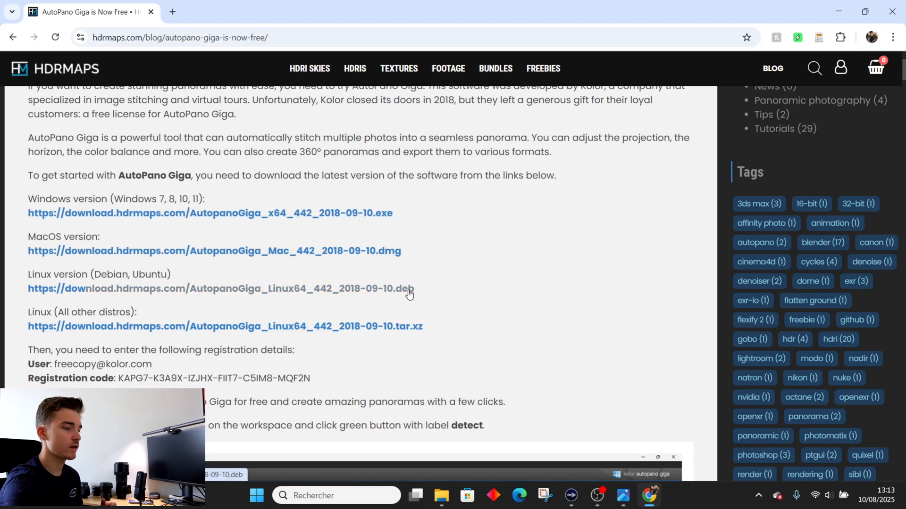
scroll(453, 266, "down", 2)
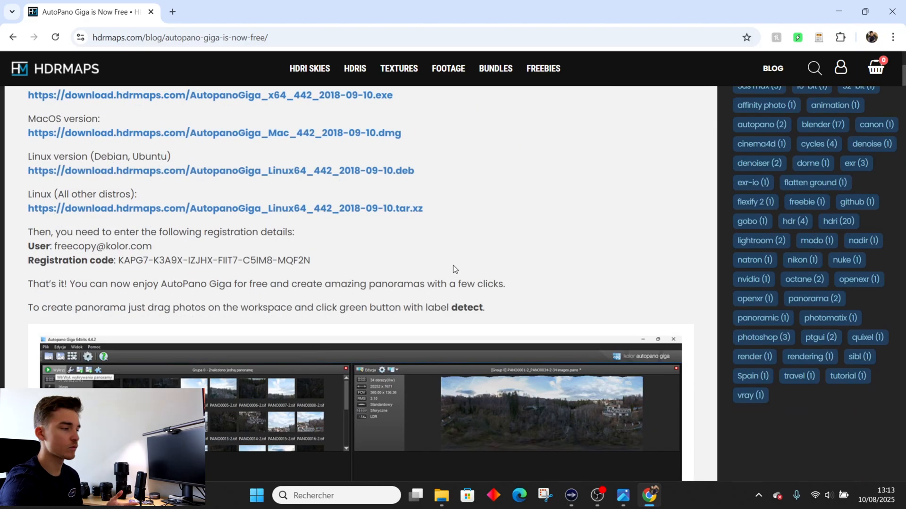
Step: Close the browser, launch Kolor Autopano Giga 4.4 and load every TIFF photo from the Traitées folder
left_click(891, 11)
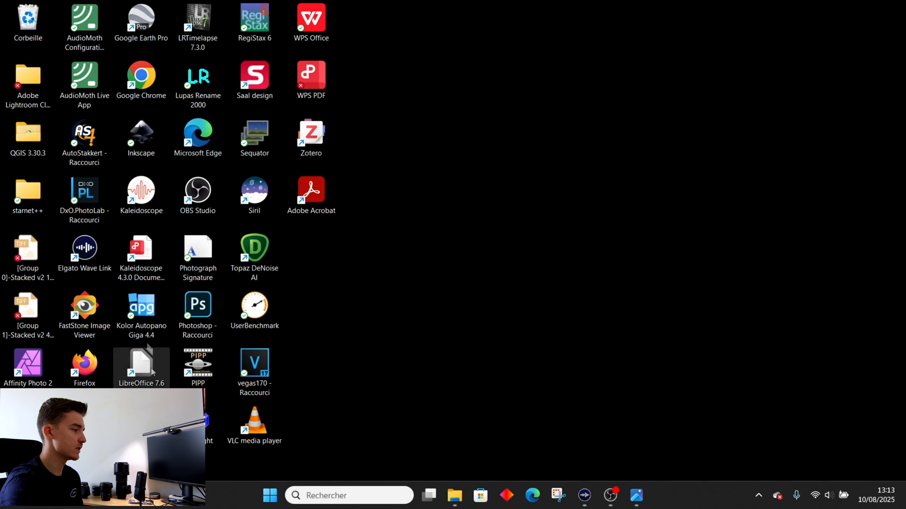
double_click(142, 311)
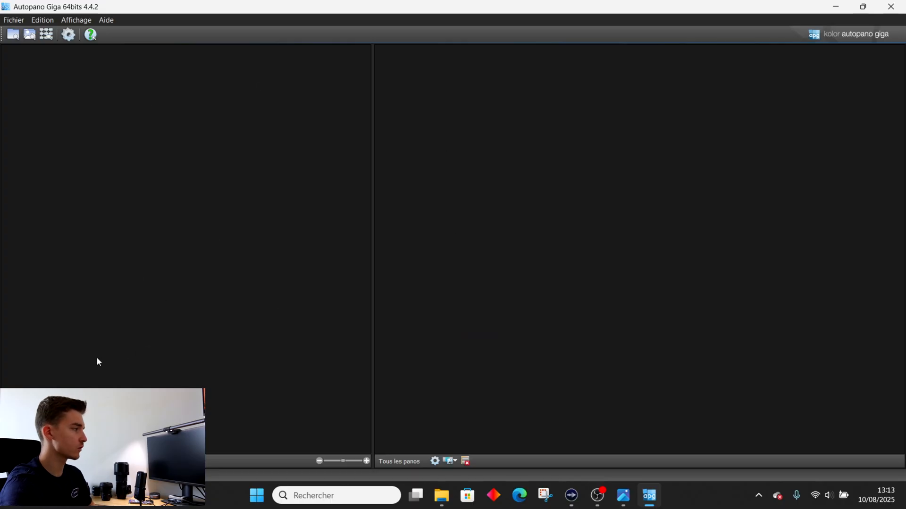
left_click(31, 38)
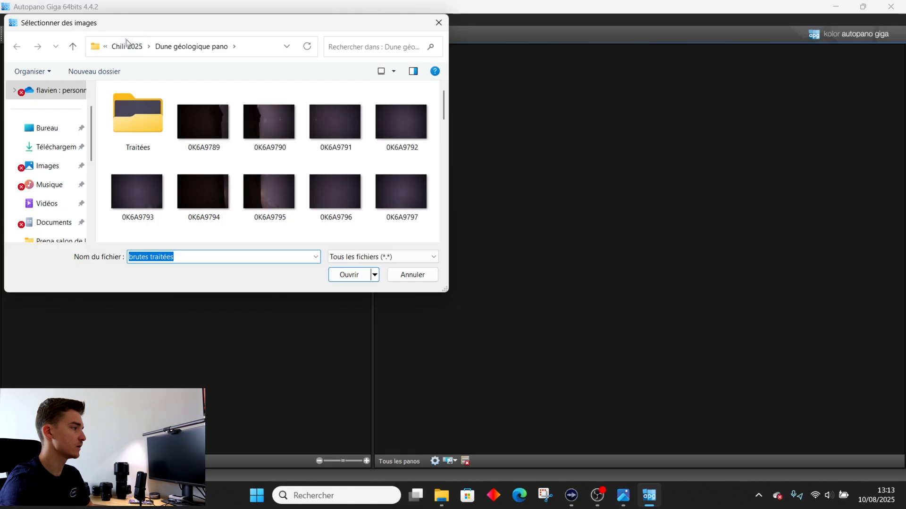
double_click(146, 125)
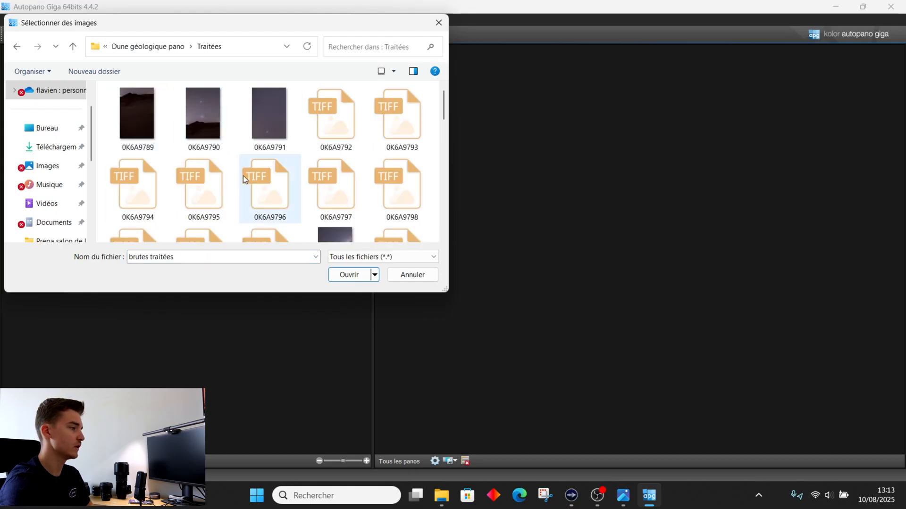
scroll(241, 168, "down", 10)
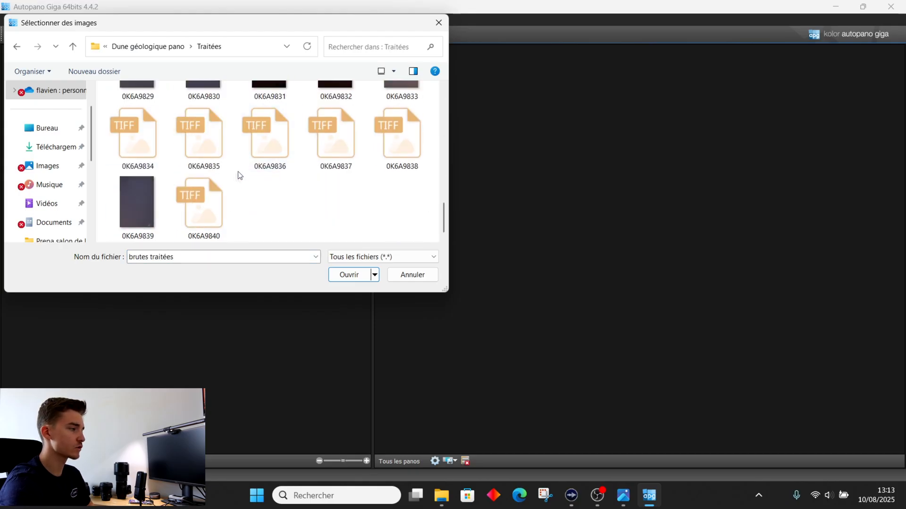
scroll(237, 179, "up", 10)
left_click(144, 134)
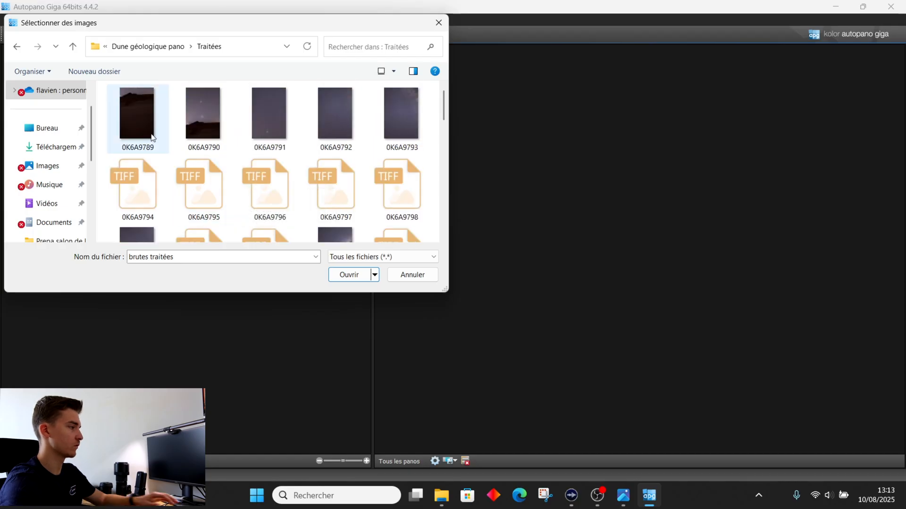
key("ctrl+a")
scroll(315, 169, "down", 2)
scroll(315, 169, "down", 3)
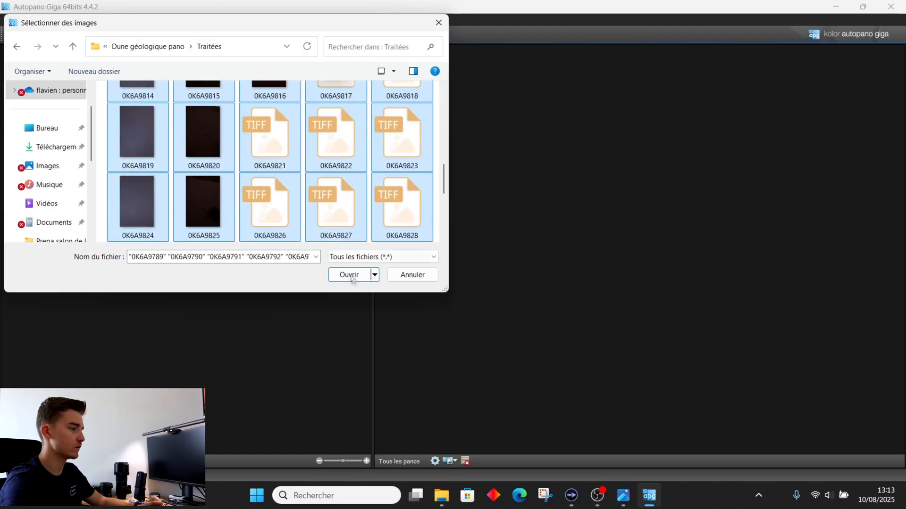
left_click(352, 277)
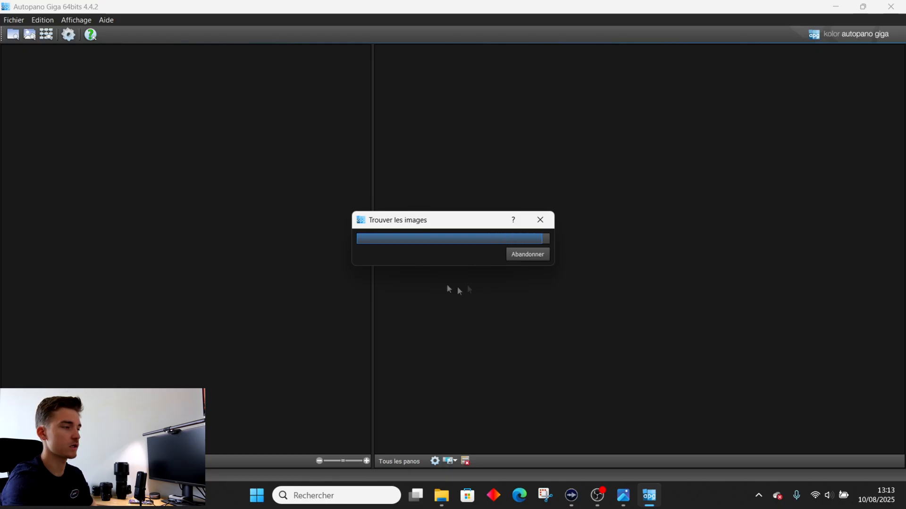
Step: Check the imported photos in the image group and run the panorama detection on them
scroll(258, 146, "down", 5)
scroll(252, 140, "up", 6)
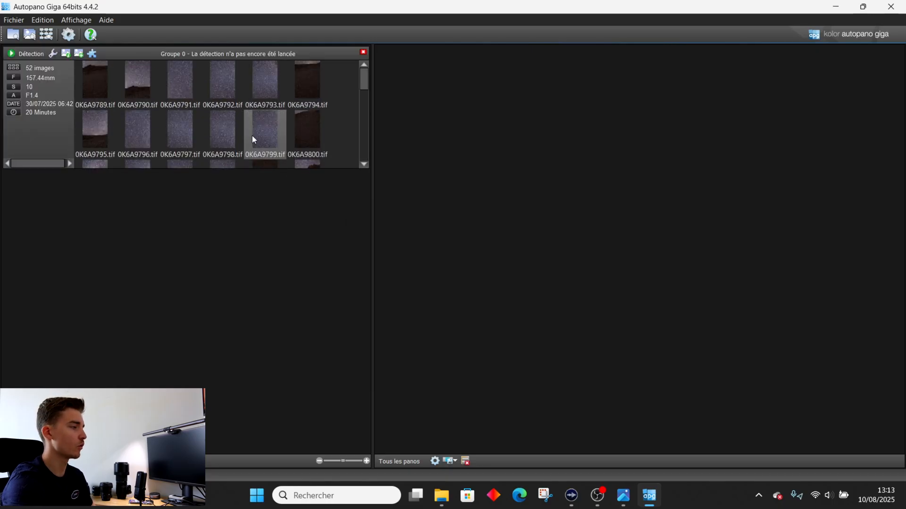
scroll(217, 104, "down", 5)
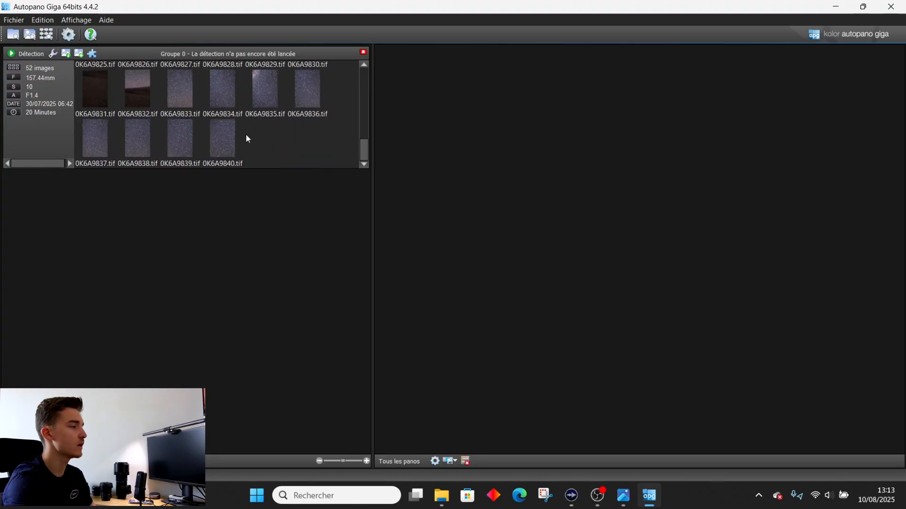
scroll(246, 135, "up", 6)
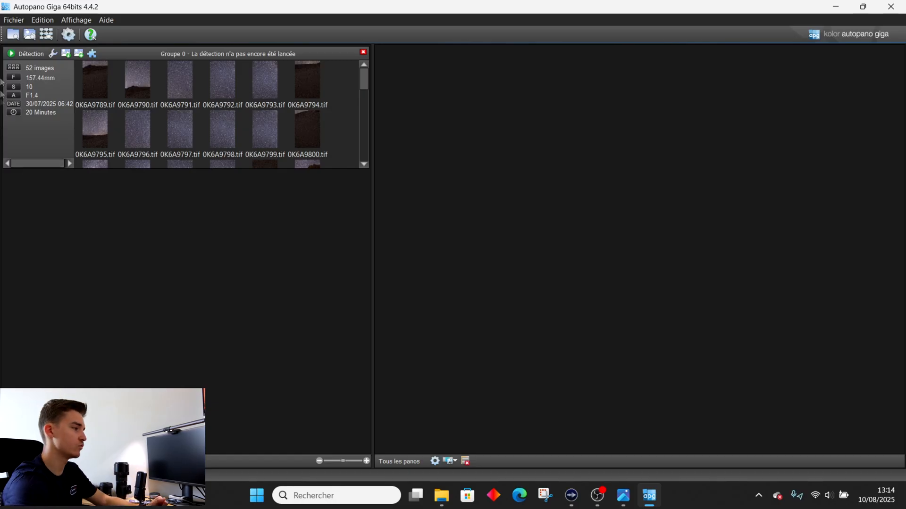
left_click(30, 55)
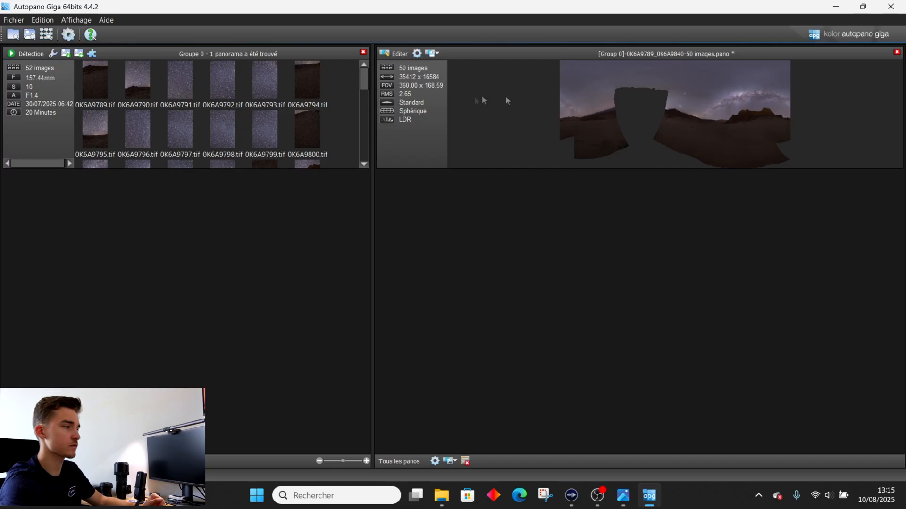
Step: Open the detected panorama in the editor and set its projection to Mercator
left_click(400, 53)
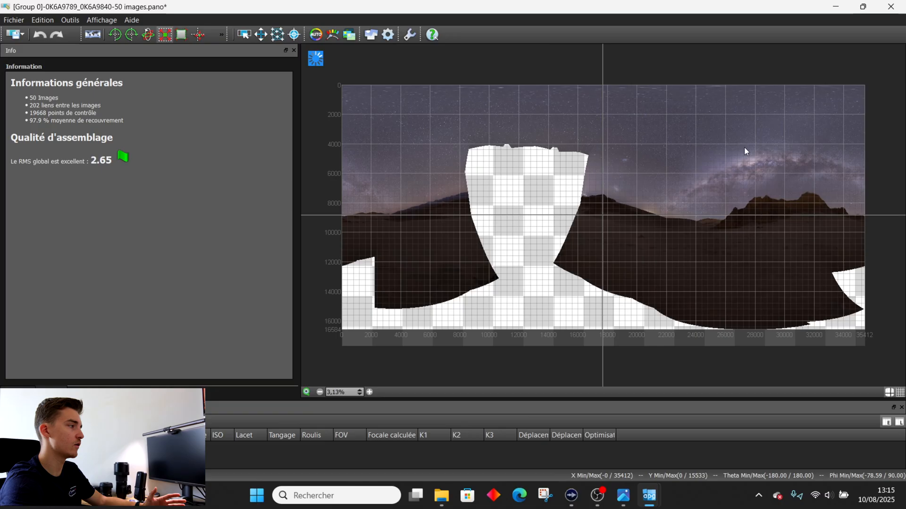
left_click(97, 33)
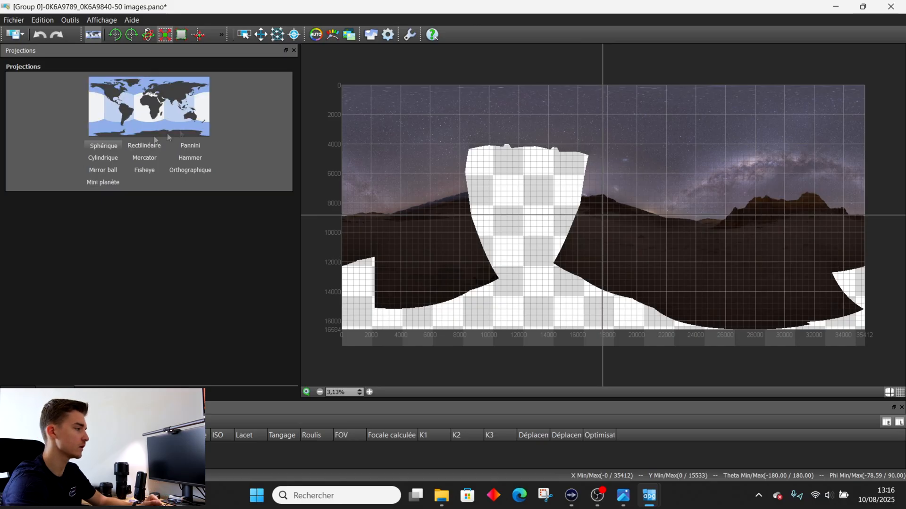
left_click(138, 156)
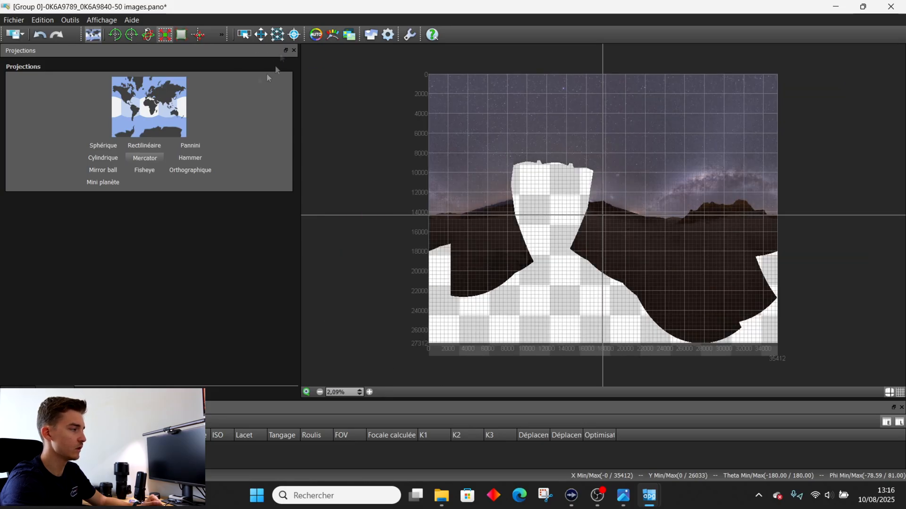
Step: Move the panorama so the Milky Way arch sits over the centre, and level the horizon with the automatic correction
left_click(260, 34)
left_click_drag(626, 225, 510, 216)
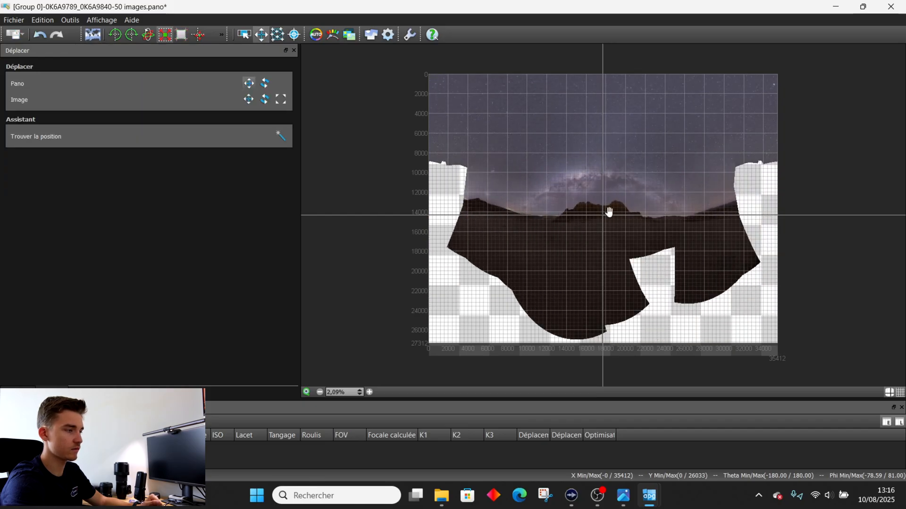
left_click_drag(606, 218, 605, 206)
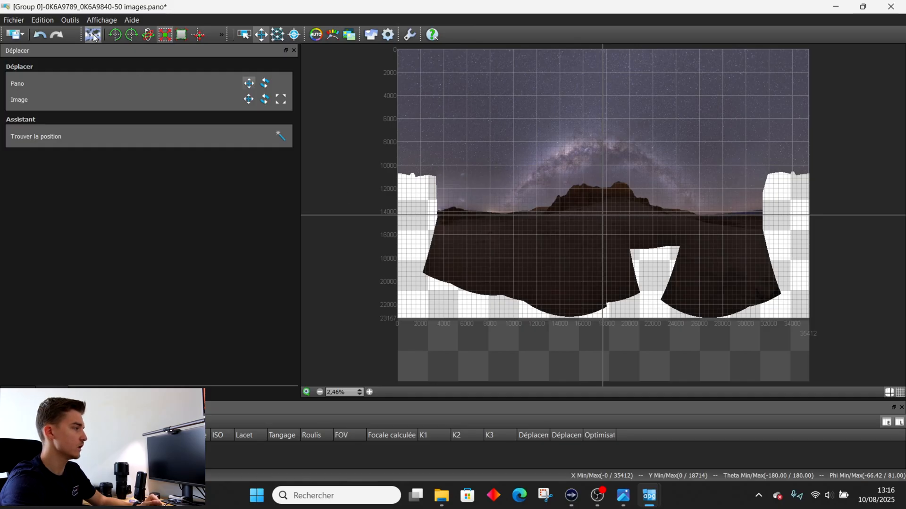
left_click(222, 37)
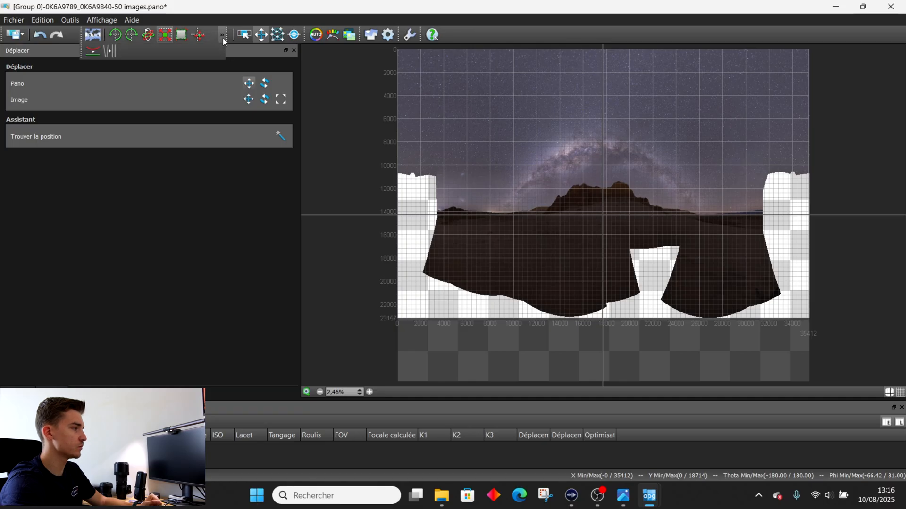
left_click(94, 53)
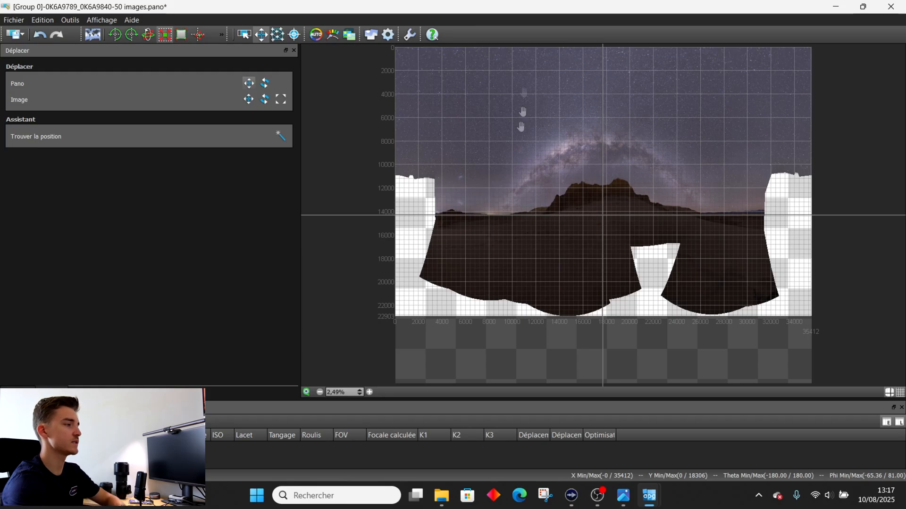
Step: Apply the automatic colour correction with exposure, colour, gradient and vignetting enabled
left_click(315, 35)
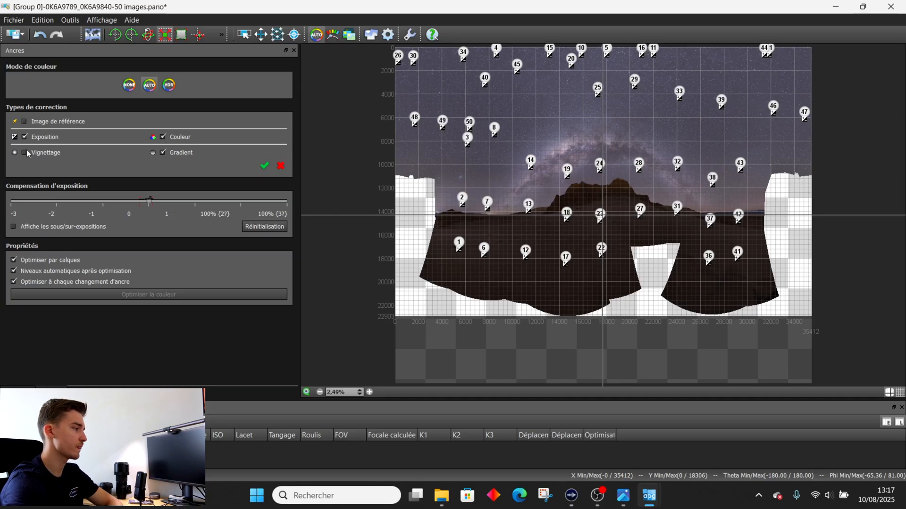
left_click(446, 263)
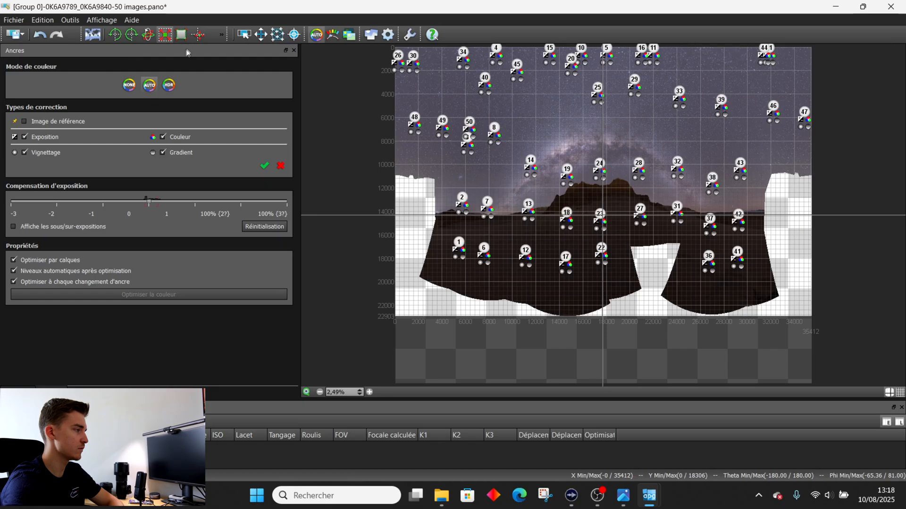
Step: Crop the panorama to X 0.118 to 0.884 and Y 0.000 to 0.707 to cut off the empty side areas
left_click(182, 35)
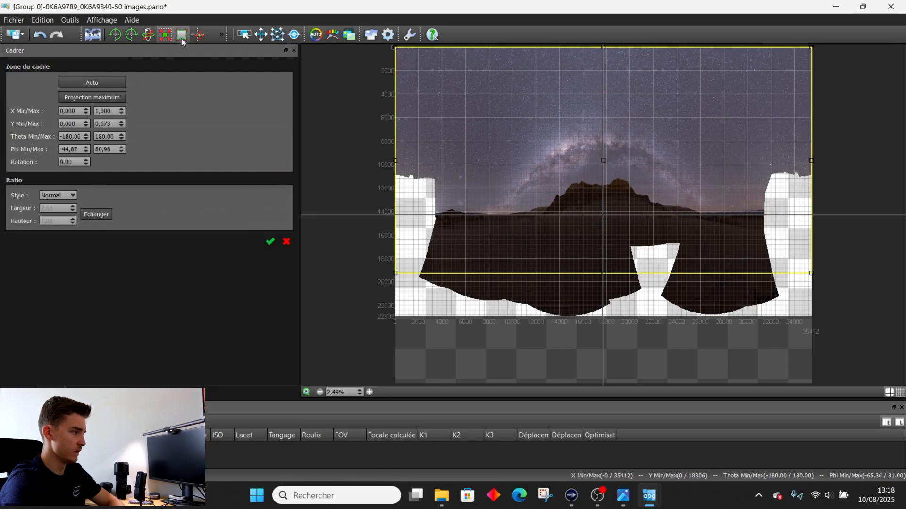
left_click_drag(393, 161, 438, 161)
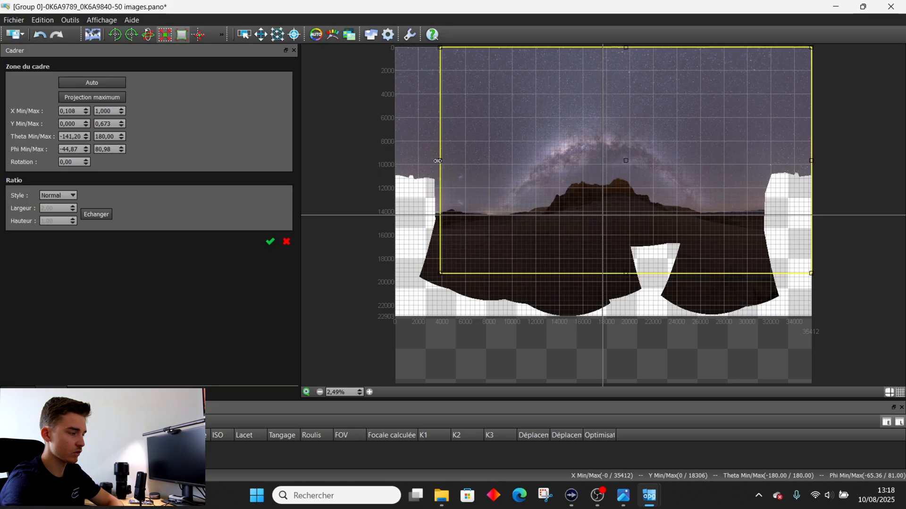
left_click_drag(814, 161, 761, 169)
mouse_move(591, 272)
left_mouse_down()
mouse_move(586, 239)
mouse_move(599, 295)
mouse_move(604, 275)
mouse_move(603, 282)
left_mouse_up()
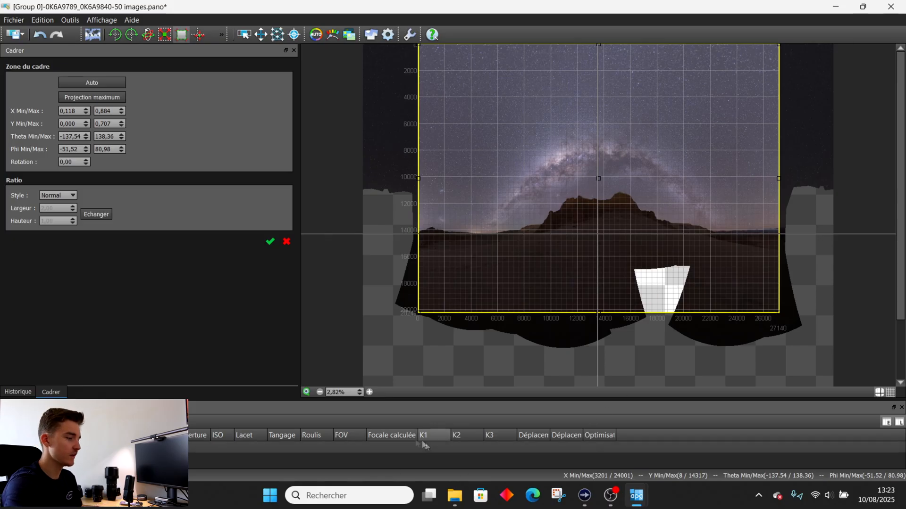
Step: Preview photo 0K6A9815 in File Explorer's Traitées folder to compare it with the hole in the foreground, and return to the panorama editor
left_click(459, 495)
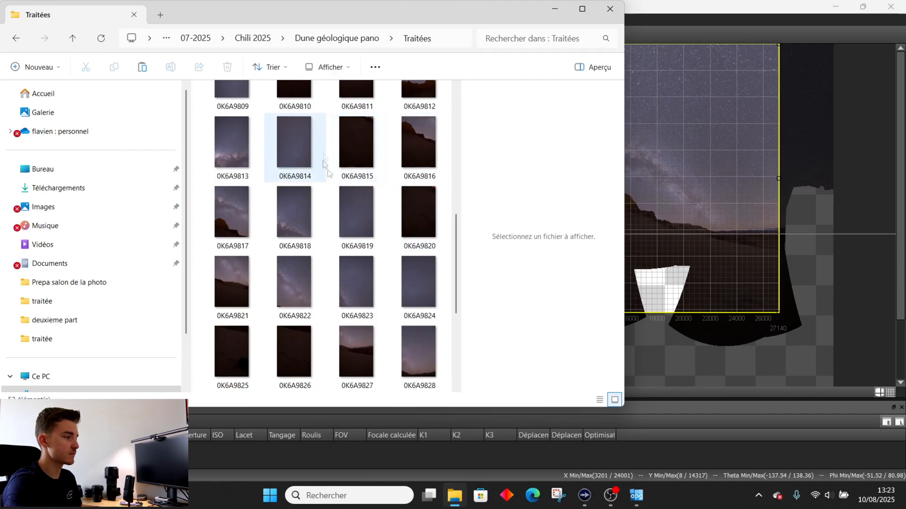
left_click(359, 145)
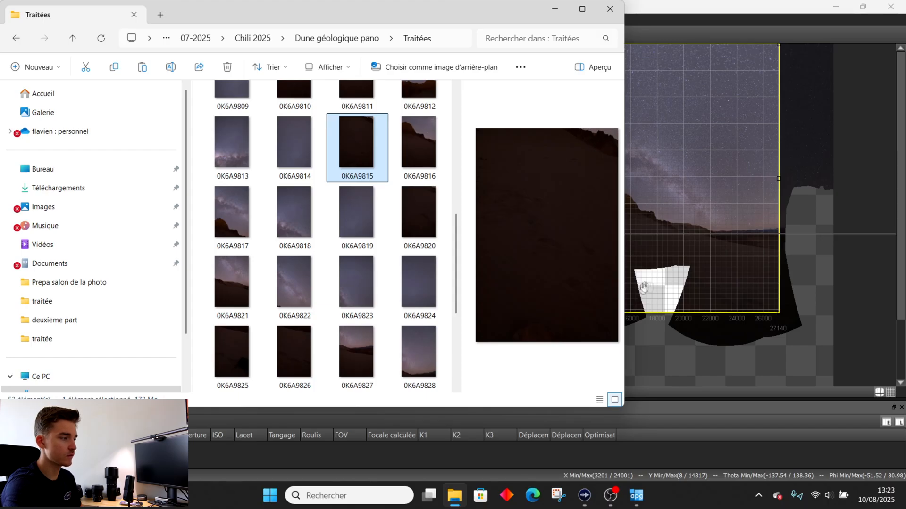
left_click(560, 17)
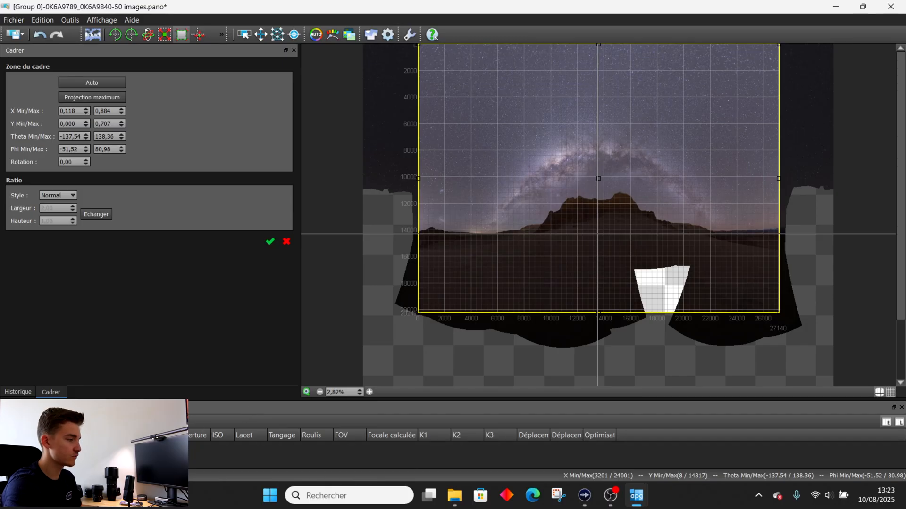
Step: Add the missing photo 0K6A9815 from the Traitées folder to the panorama
key("ctrl+o")
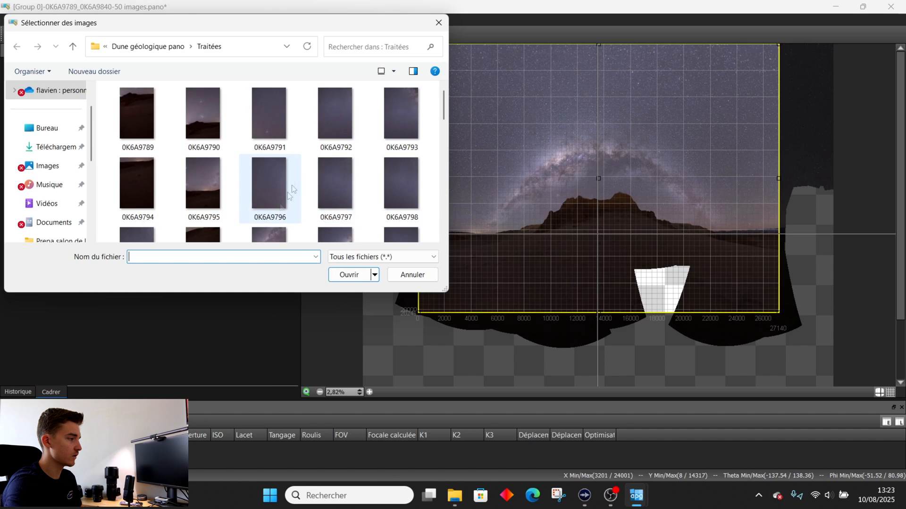
scroll(293, 175, "down", 1)
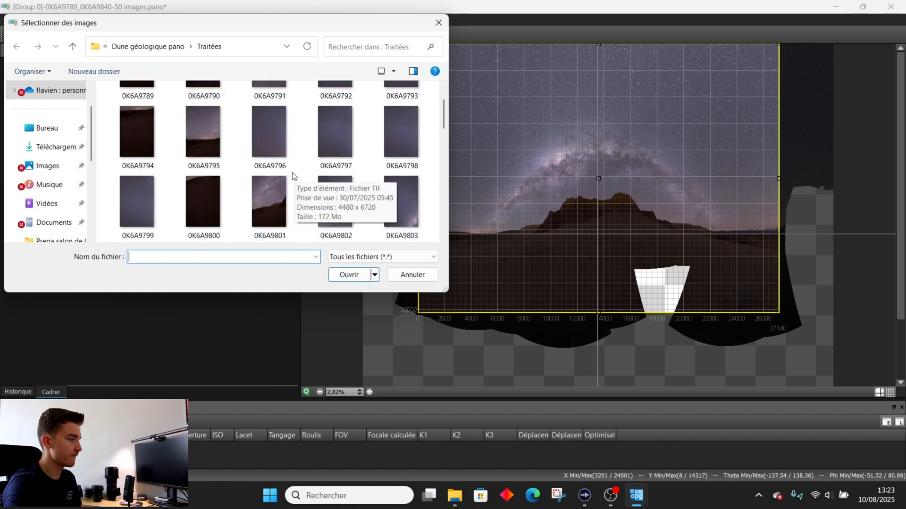
scroll(304, 154, "down", 2)
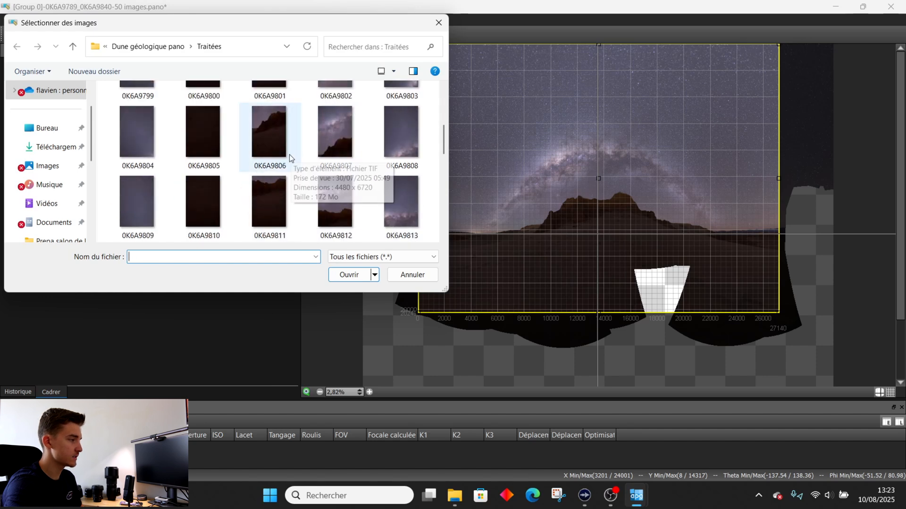
scroll(290, 154, "down", 1)
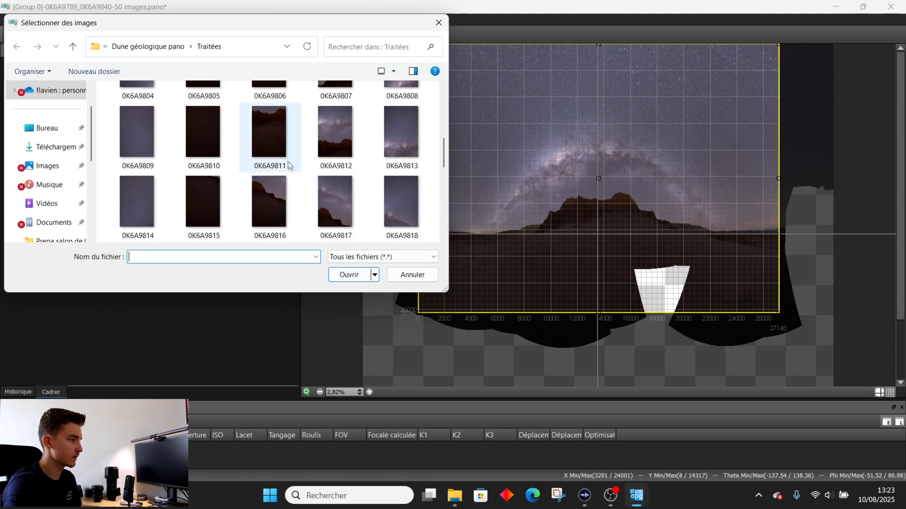
scroll(285, 147, "down", 1)
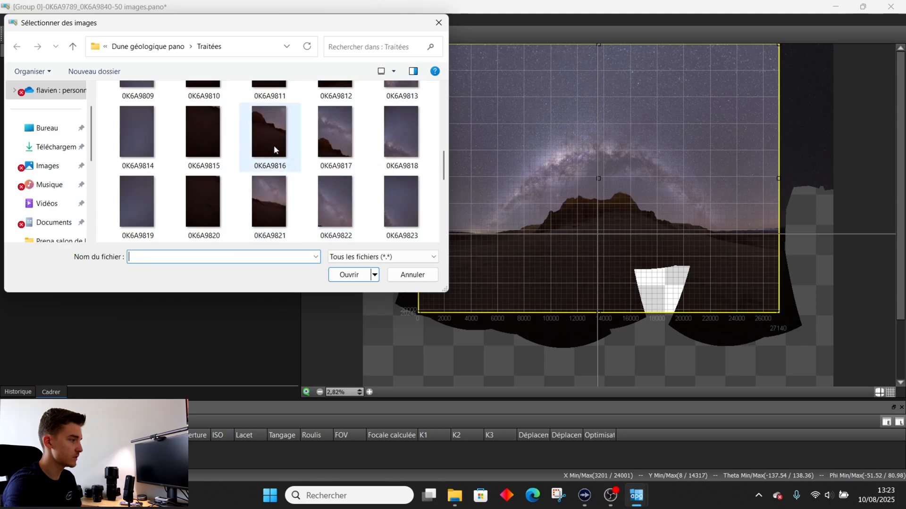
left_click(204, 140)
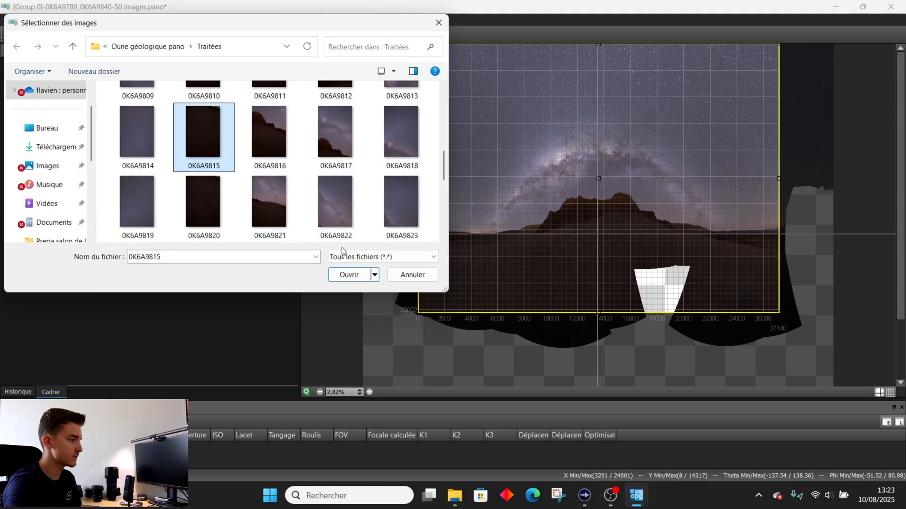
left_click(349, 275)
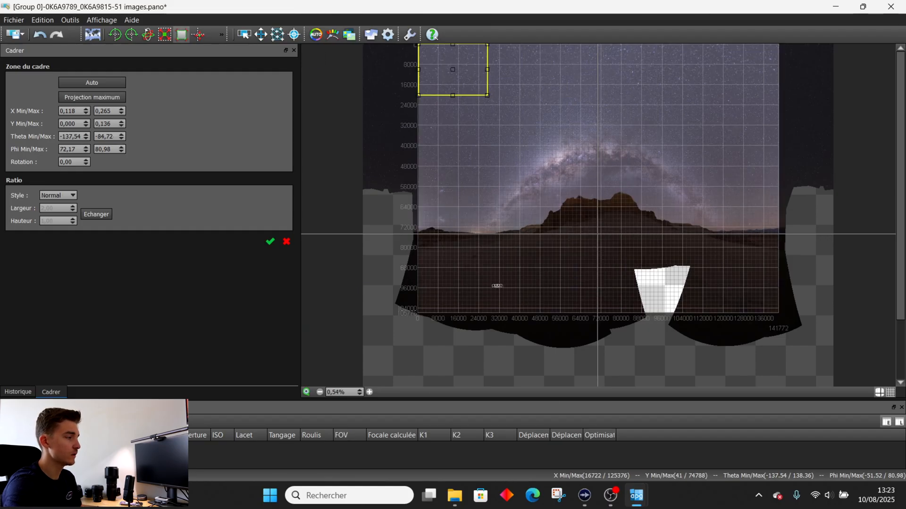
Step: Accept the pending crop changes and open the control point editor for the panorama
left_click(277, 33)
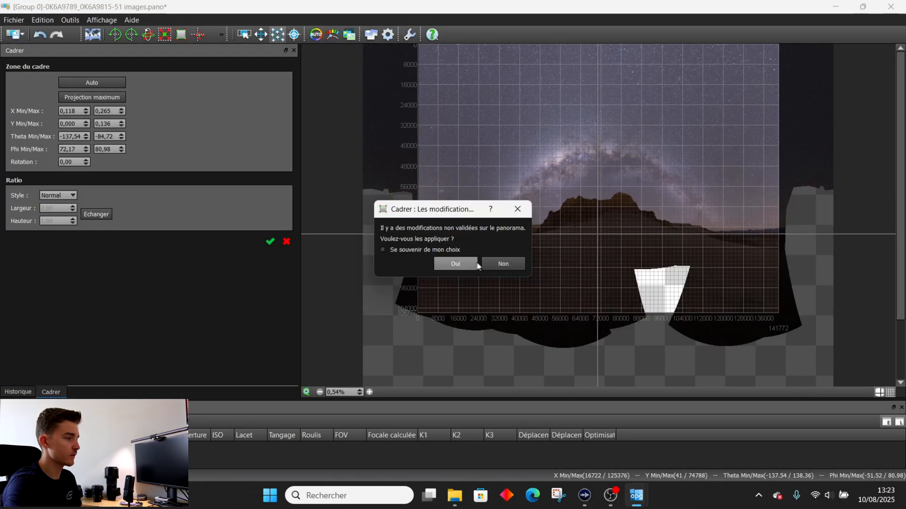
left_click(455, 264)
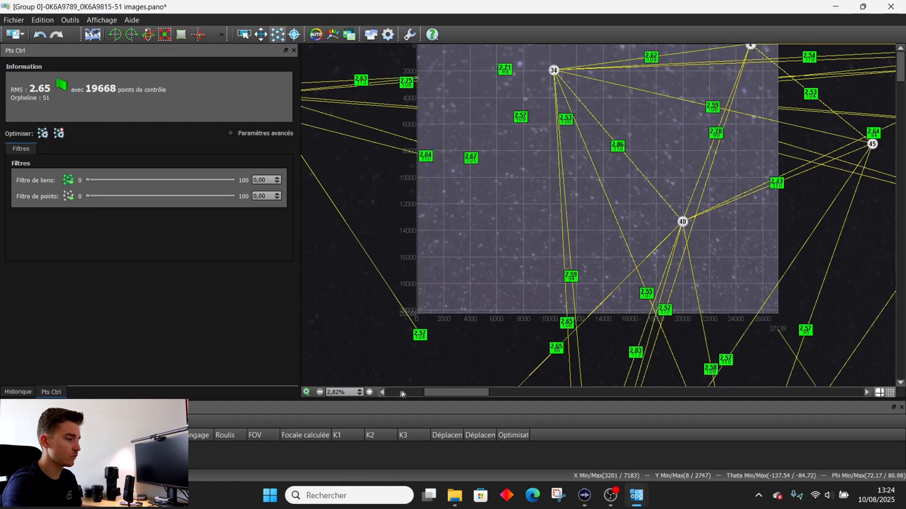
left_click(319, 393)
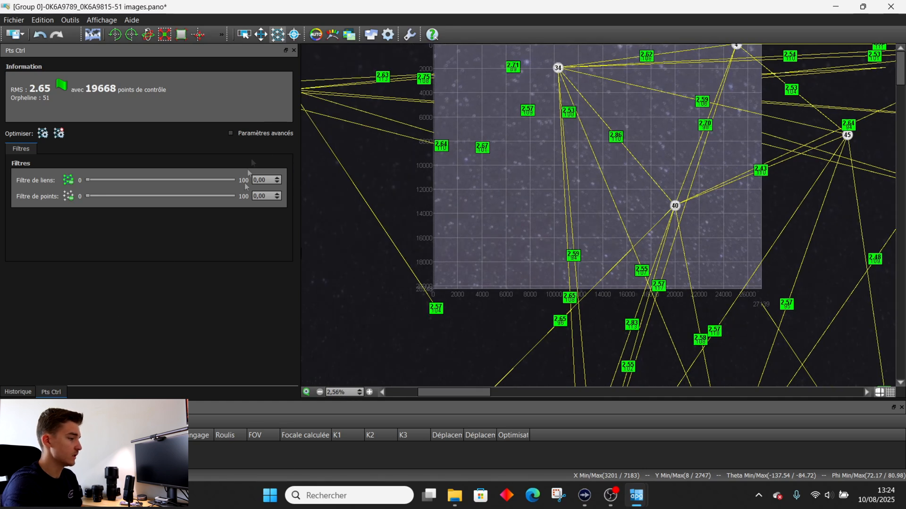
mouse_move(631, 497)
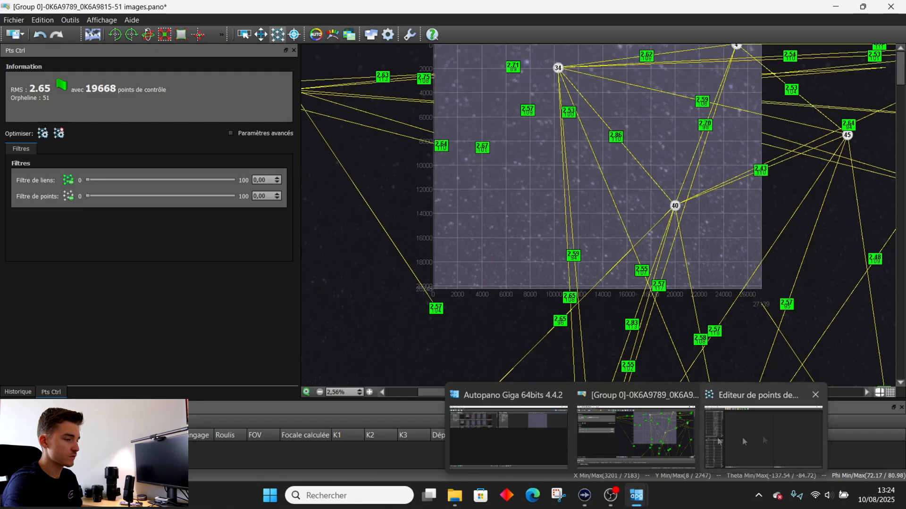
mouse_move(799, 443)
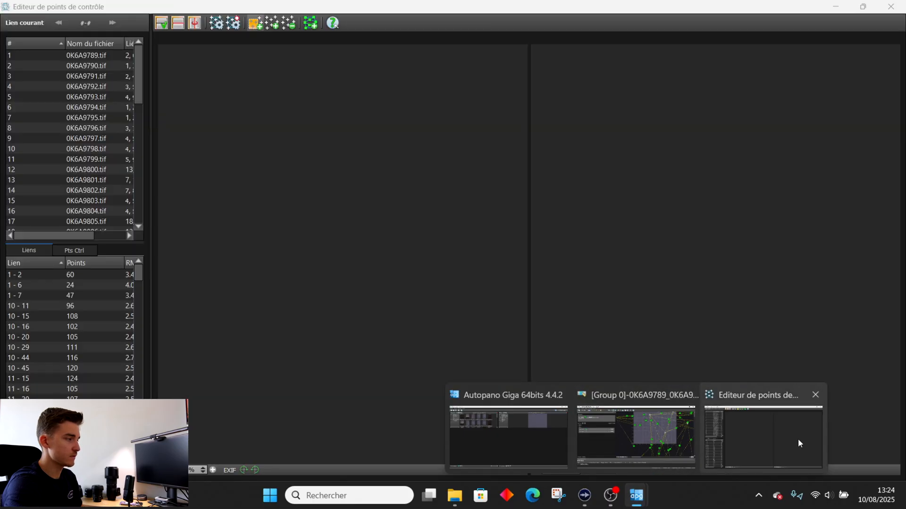
left_click(798, 440)
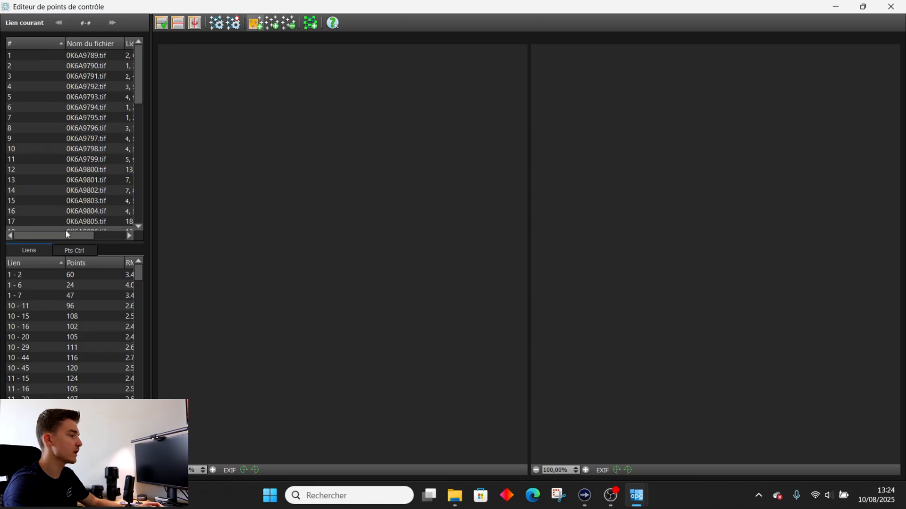
Step: Show photos 0K6A9816.tif and 0K6A9815.tif side by side for linking in the control point editor
scroll(66, 230, "right", 3)
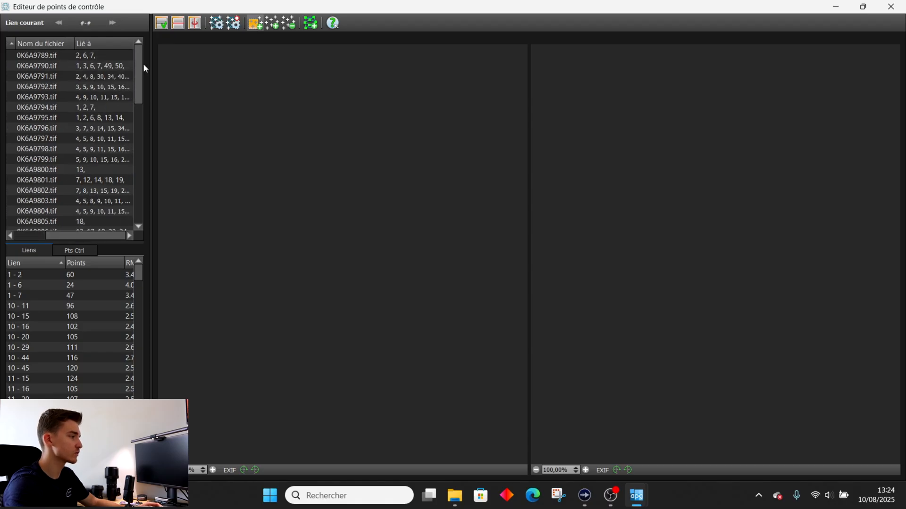
mouse_move(140, 68)
left_mouse_down()
mouse_move(138, 186)
mouse_move(157, 73)
mouse_move(147, 52)
left_mouse_up()
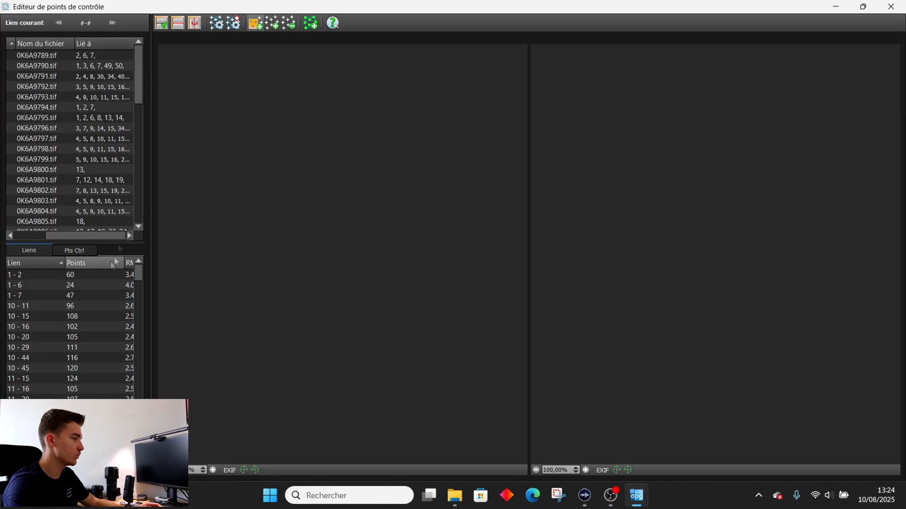
left_click_drag(105, 237, 96, 237)
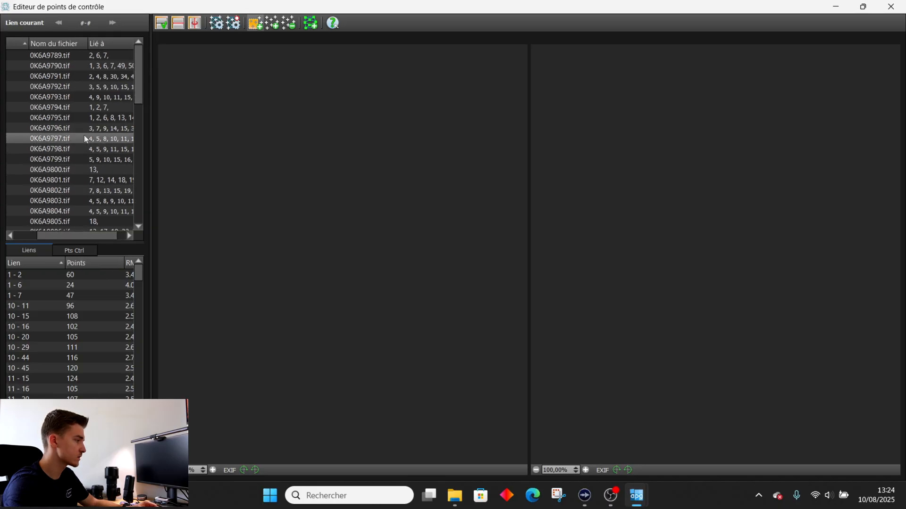
scroll(81, 132, "down", 3)
scroll(81, 132, "down", 2)
scroll(73, 158, "down", 1)
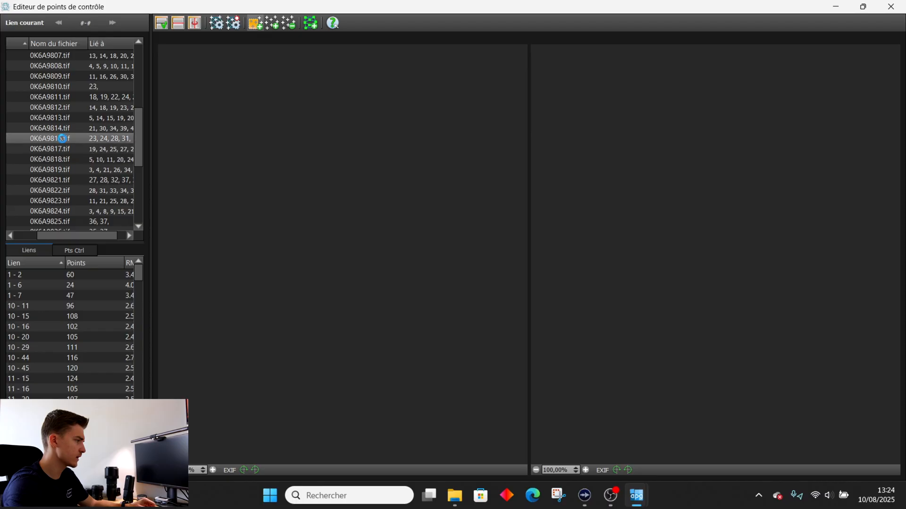
left_click(65, 140)
scroll(91, 160, "down", 6)
left_click(74, 219)
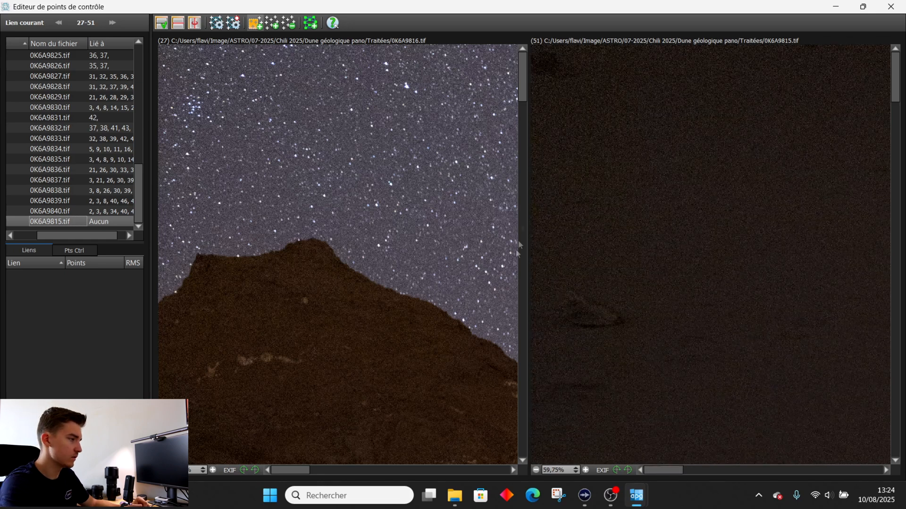
Step: Add a matching control point on the tip of the small isolated foreground rock in photos 0K6A9816 and 0K6A9815
left_click_drag(522, 70, 582, 299)
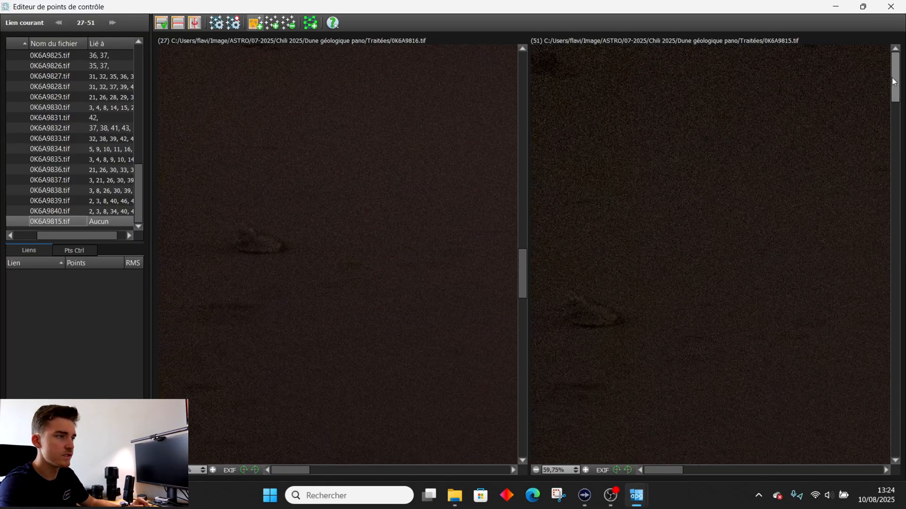
left_click_drag(895, 63, 896, 80)
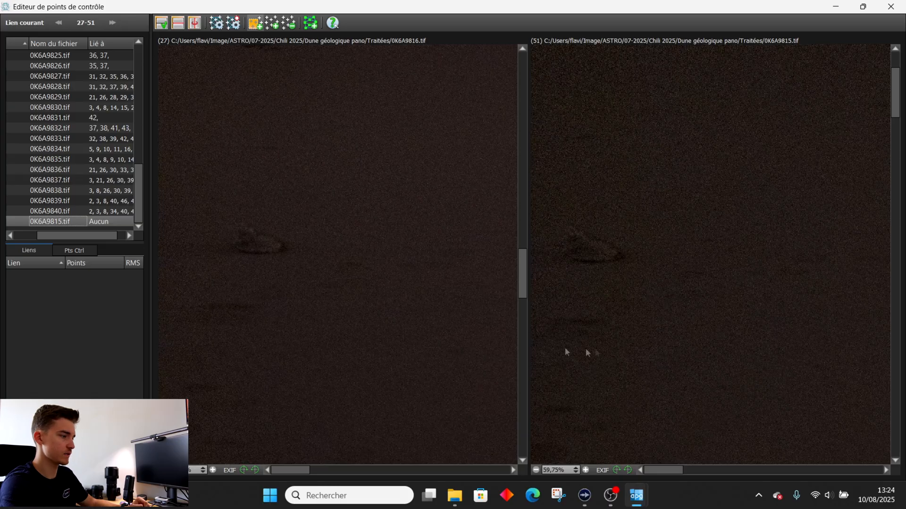
left_click(271, 23)
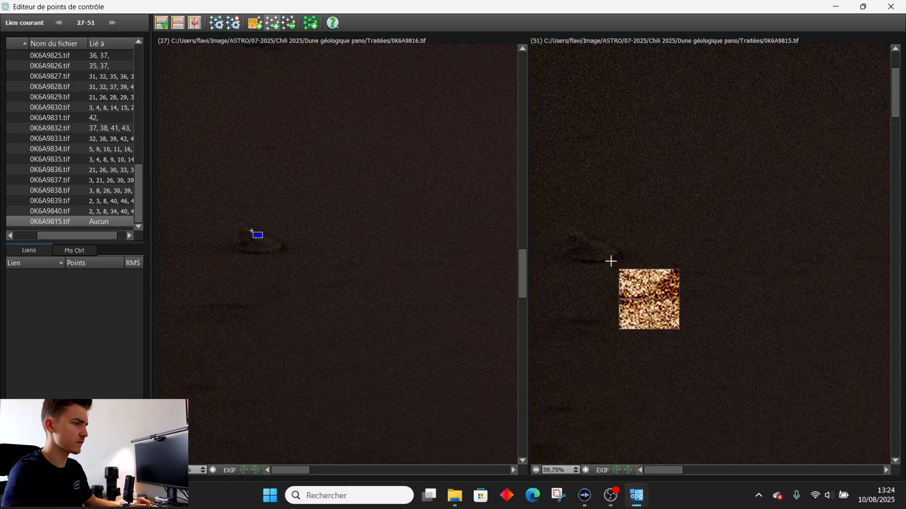
left_click(579, 234)
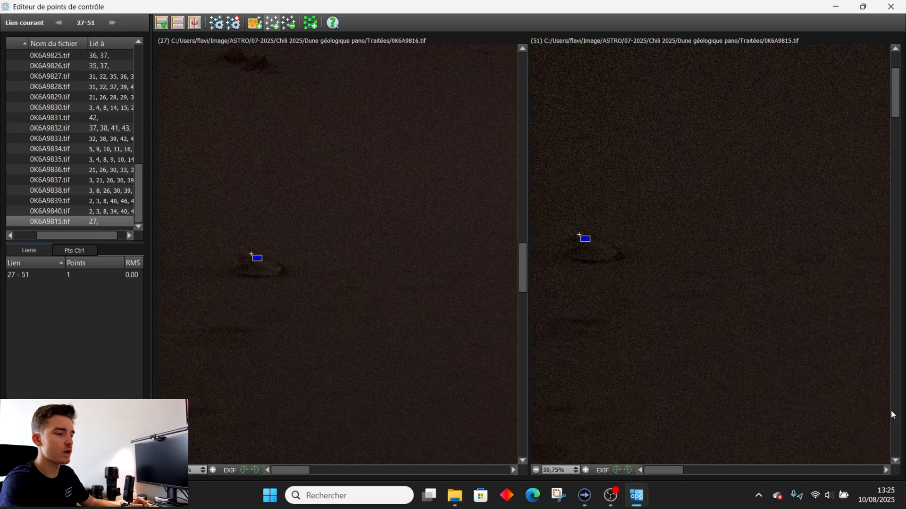
Step: Add a matching control point on the highest peak of the distant rocky ridge beside the dune slope in both photos
left_click_drag(663, 470, 863, 467)
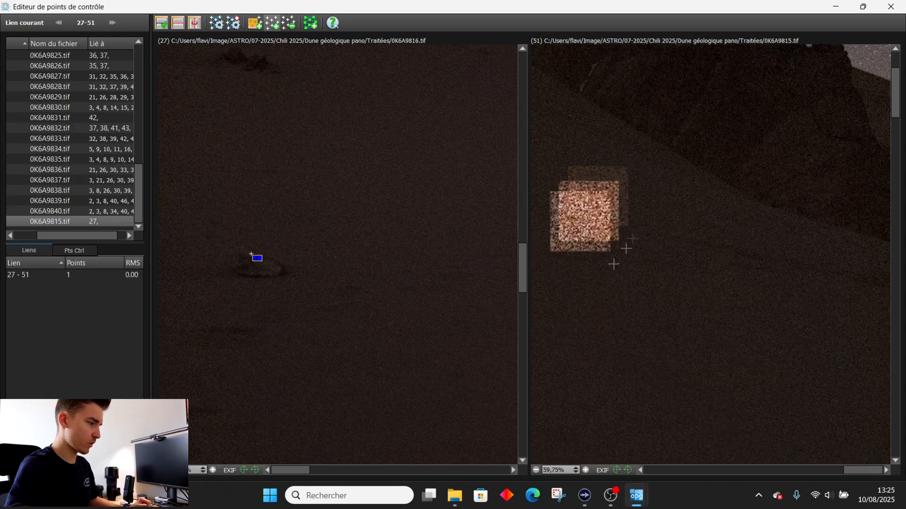
left_click_drag(281, 470, 422, 471)
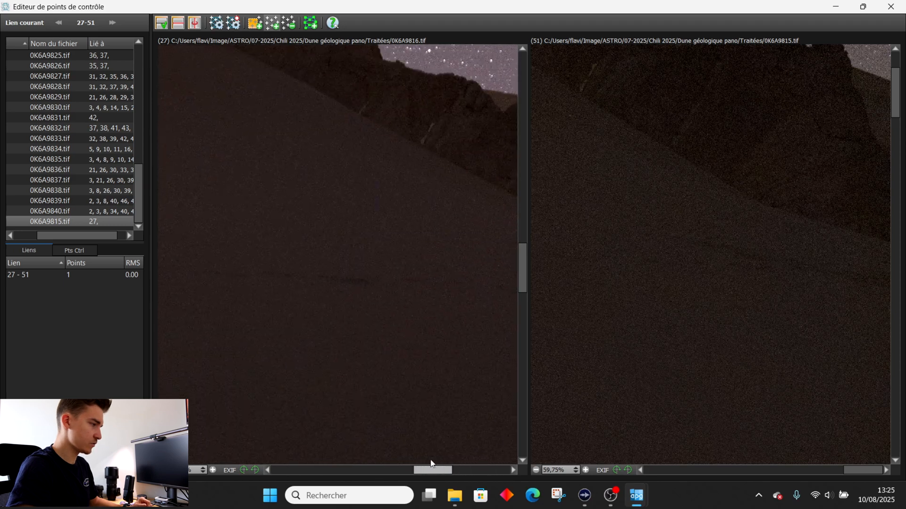
left_click_drag(522, 268, 522, 214)
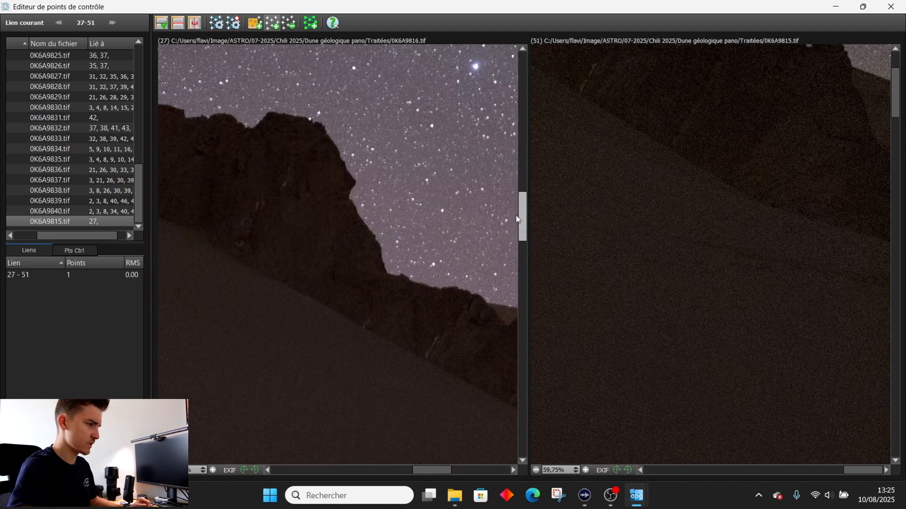
left_click_drag(895, 93, 895, 77)
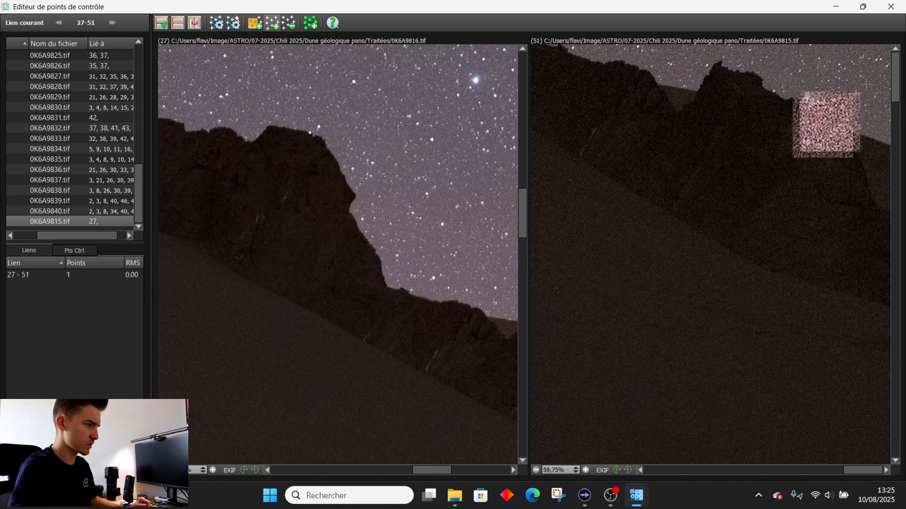
left_click_drag(439, 470, 475, 471)
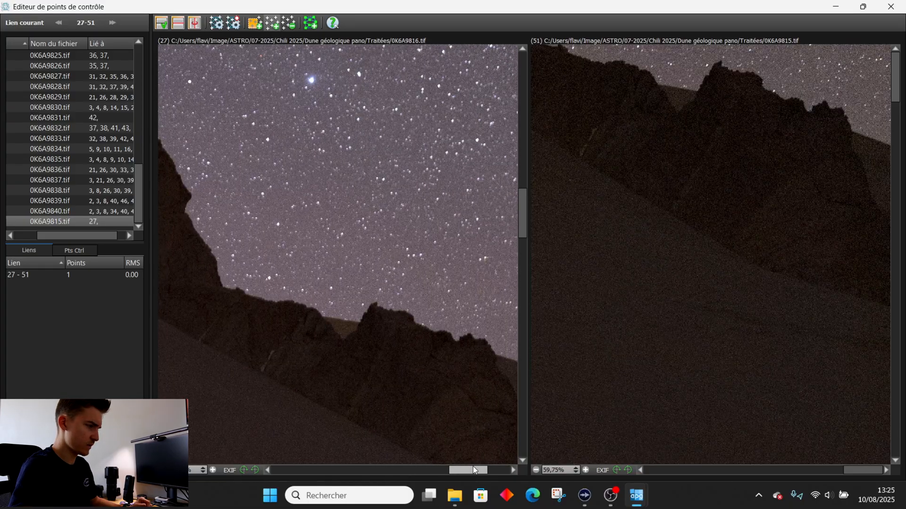
left_click(377, 303)
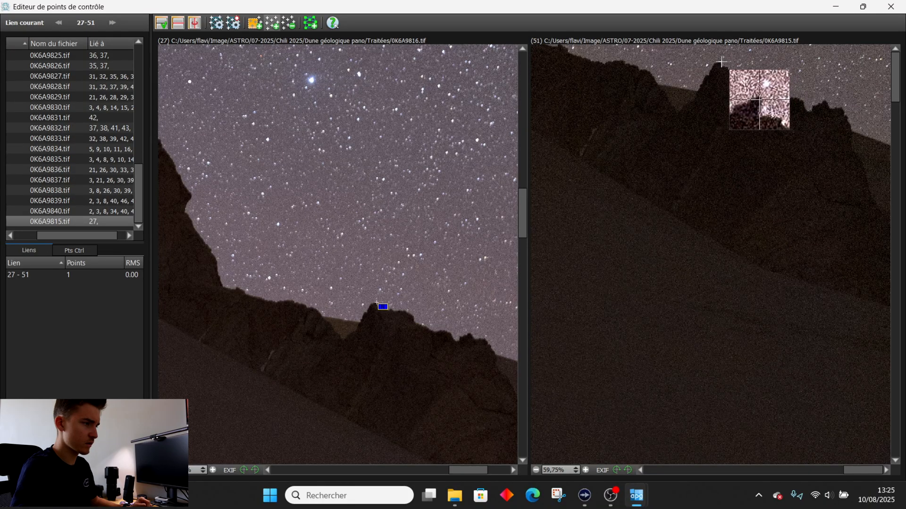
left_click(722, 61)
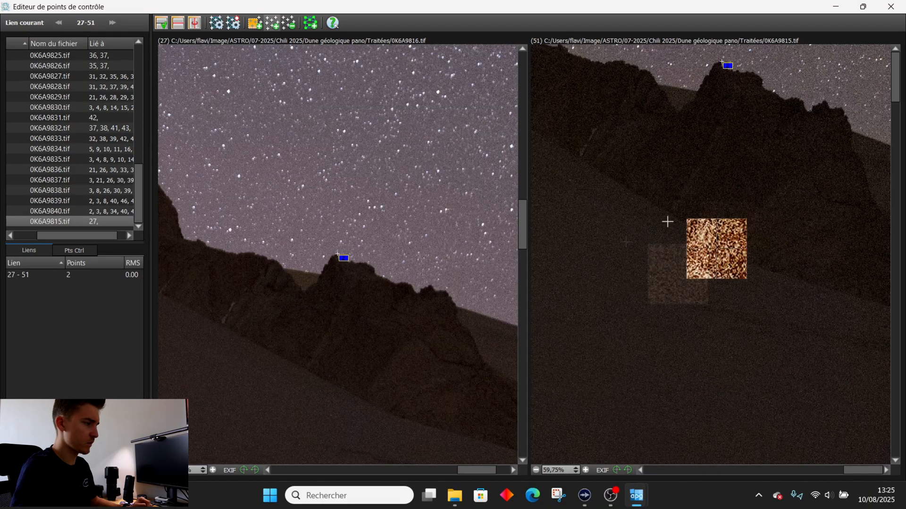
Step: Match two more control points in both photos: the ridge's second, lower peak and a spot in the sky just above the ridge
left_click(825, 101)
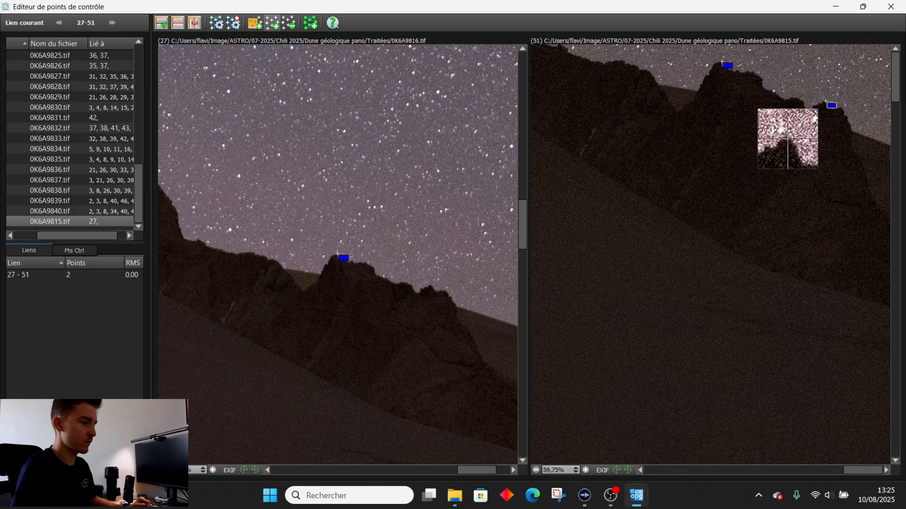
left_click(430, 287)
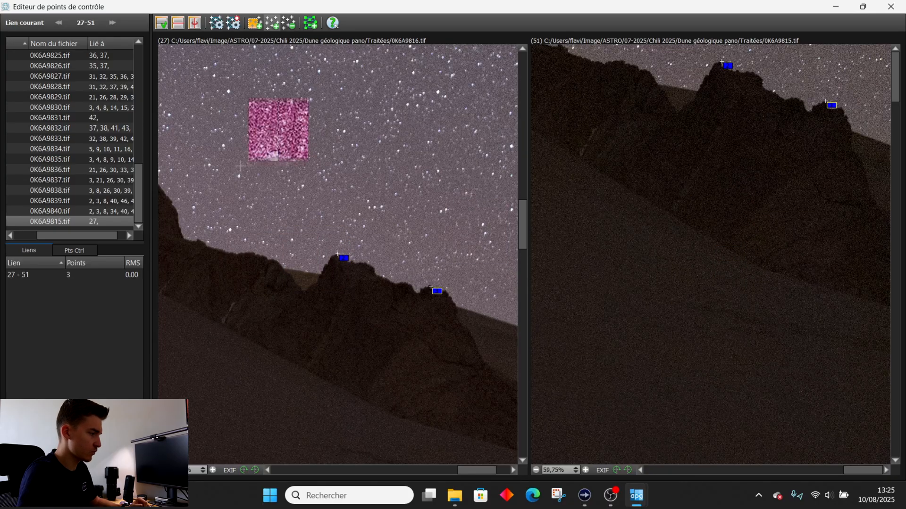
left_click(292, 240)
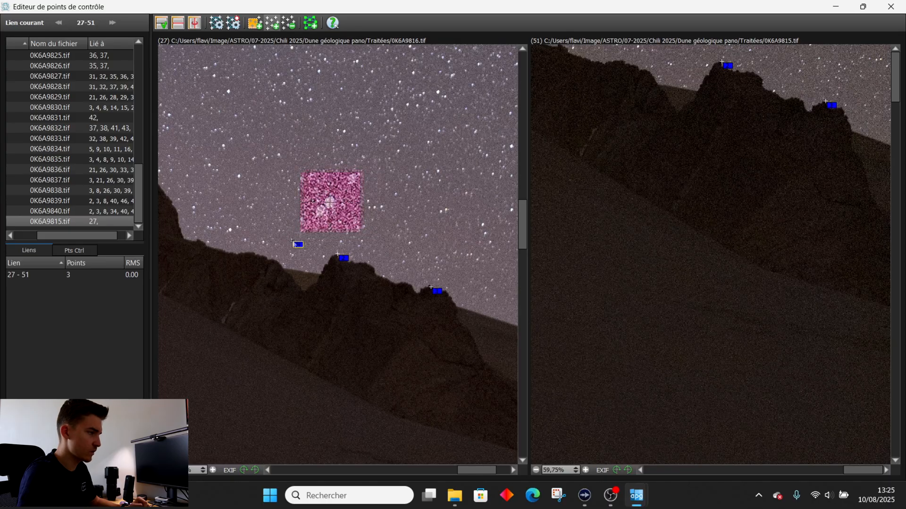
left_click(638, 49)
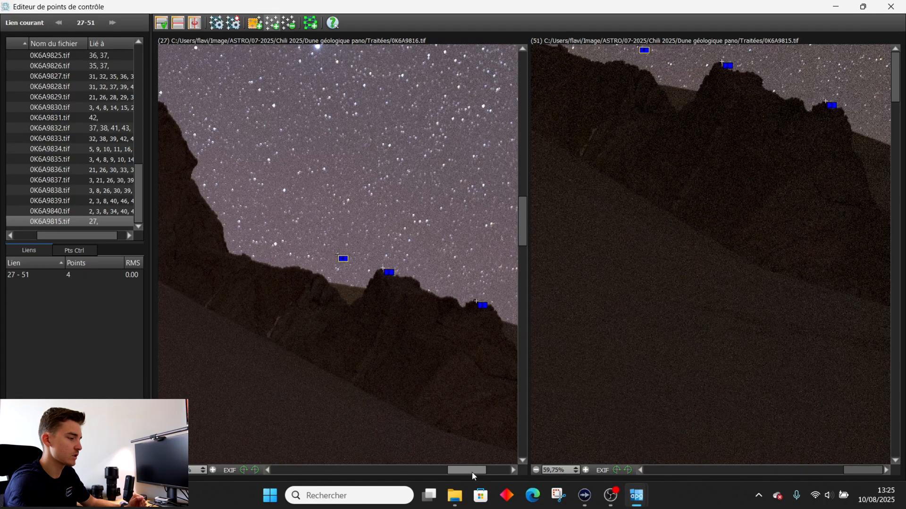
Step: Match control points in both photos on the skyline near the foot of the steep cliff and on the pale streak in the ridge
left_click_drag(461, 471, 433, 470)
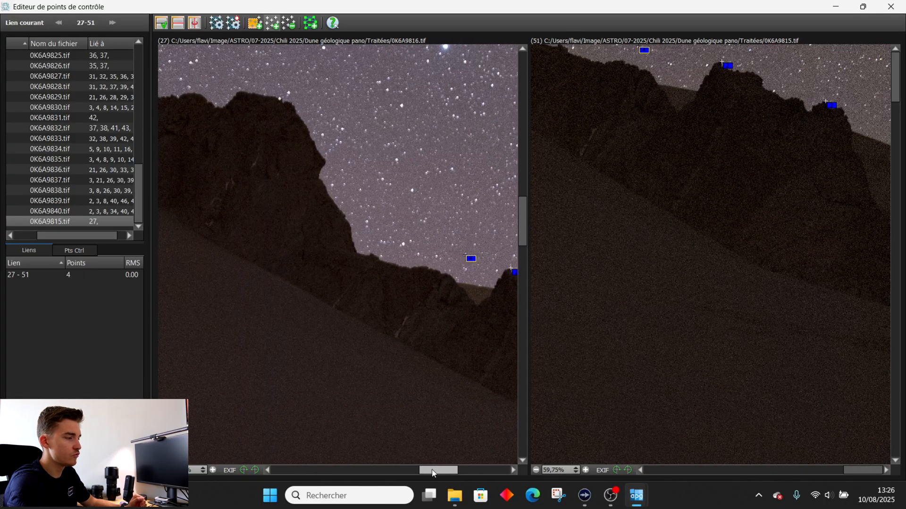
left_click_drag(873, 470, 857, 471)
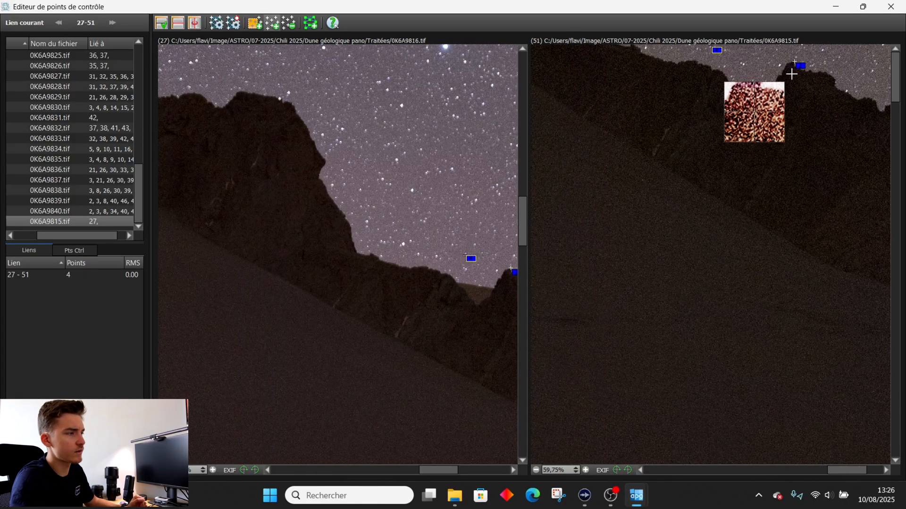
left_click(645, 47)
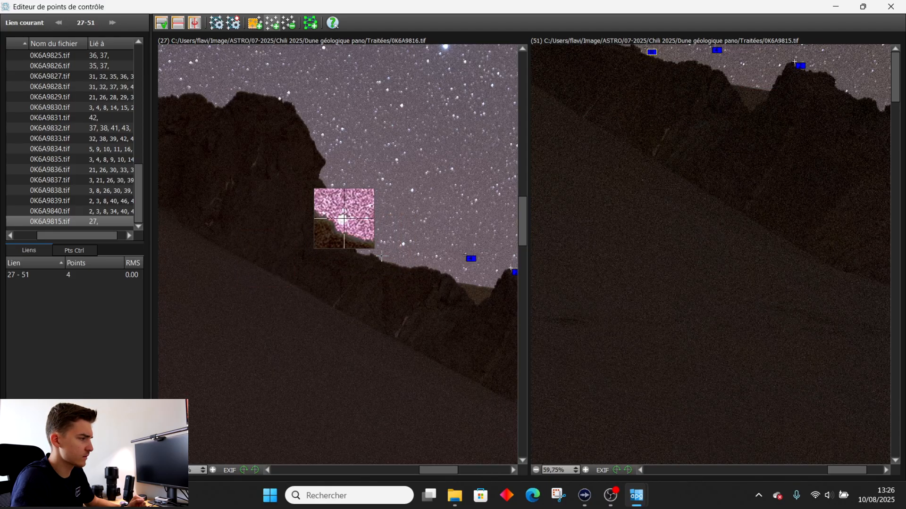
left_click(382, 257)
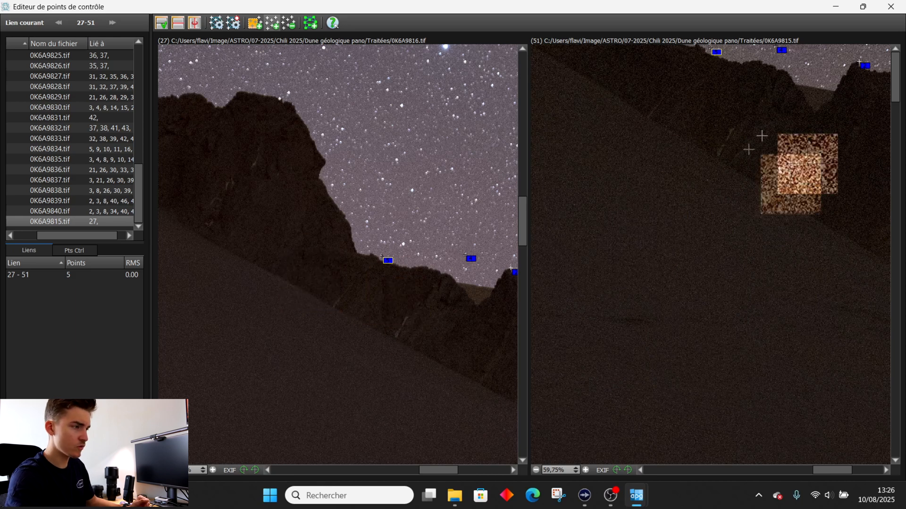
left_click(730, 131)
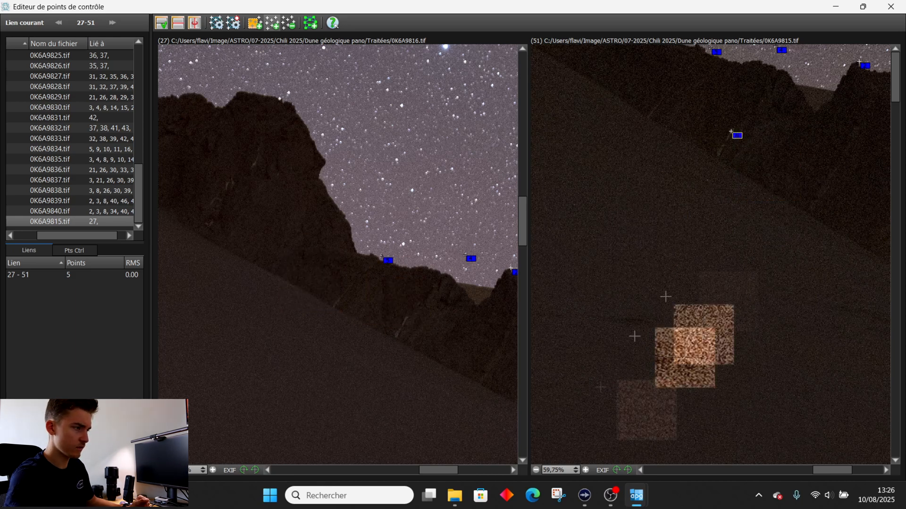
left_click(405, 320)
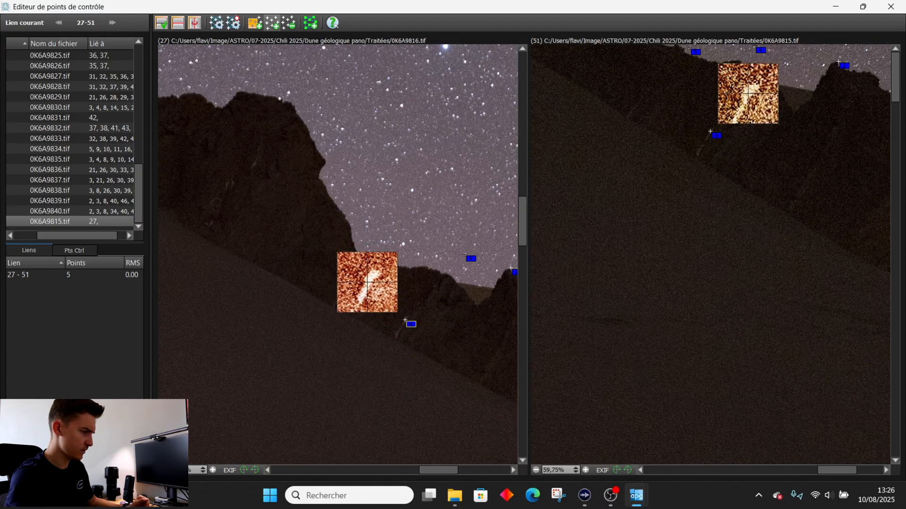
Step: Return both photos' views to the first control point and optimise the panorama with the link between 0K6A9816 and 0K6A9815
left_click_drag(438, 470, 367, 466)
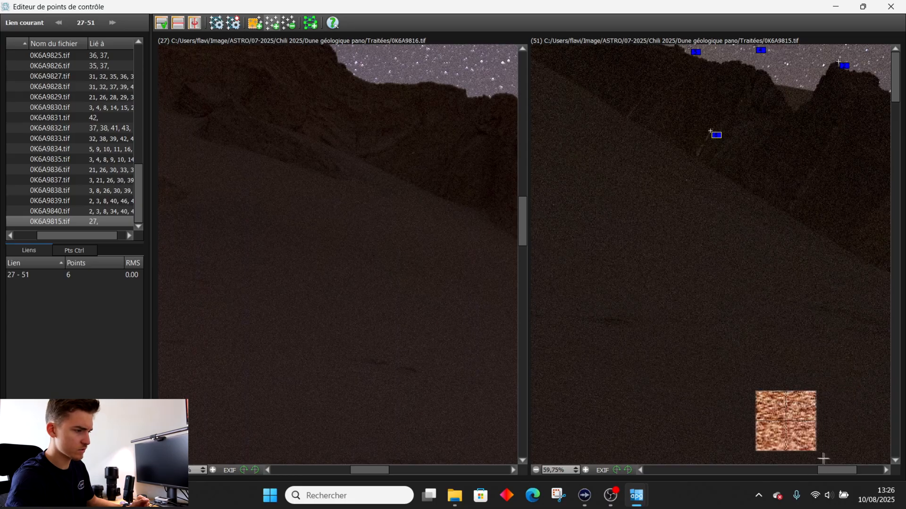
left_click_drag(831, 471, 655, 479)
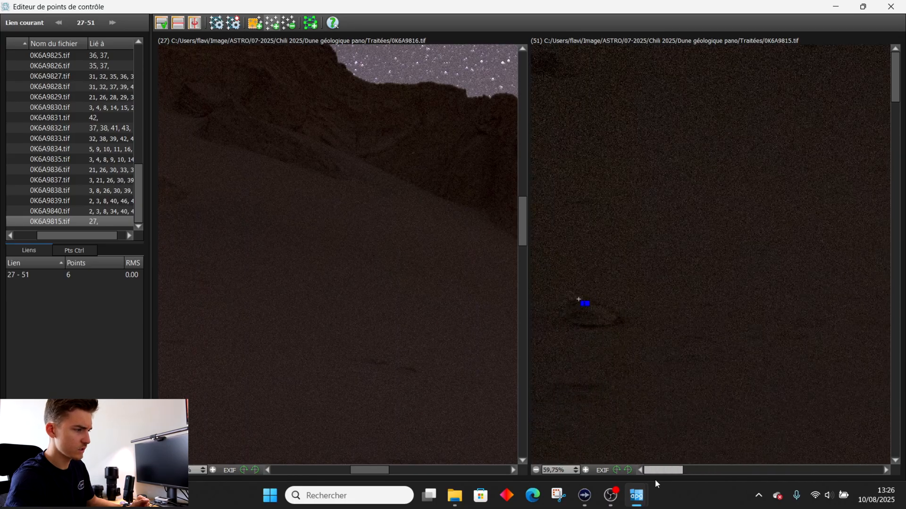
left_click_drag(382, 471, 308, 472)
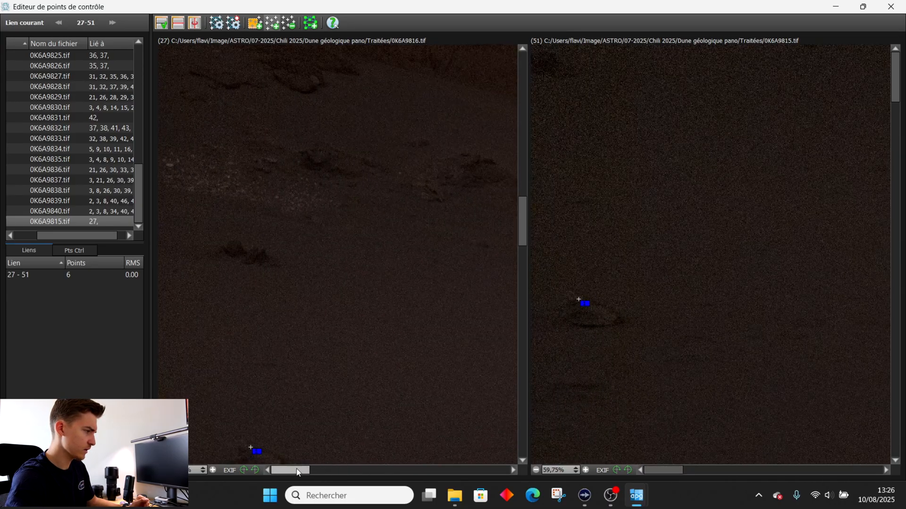
mouse_move(894, 72)
left_mouse_down()
mouse_move(894, 116)
mouse_move(893, 72)
left_mouse_up()
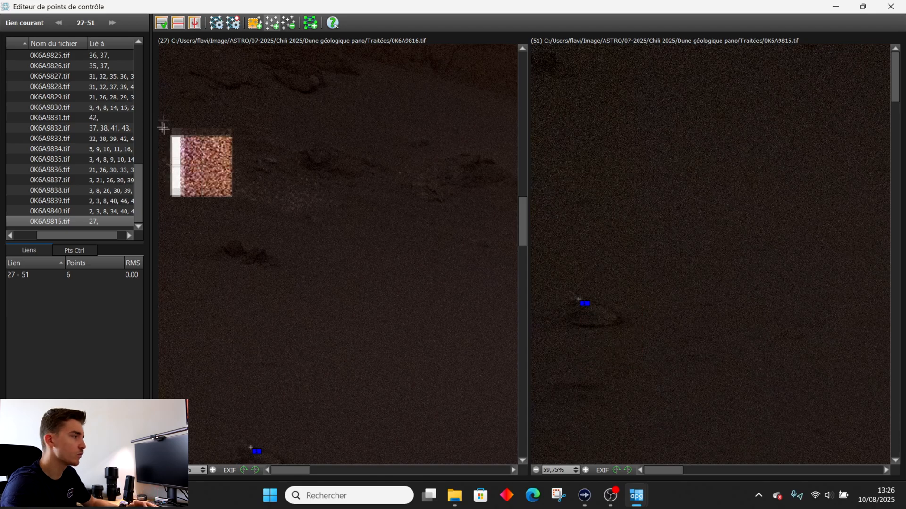
left_click(232, 25)
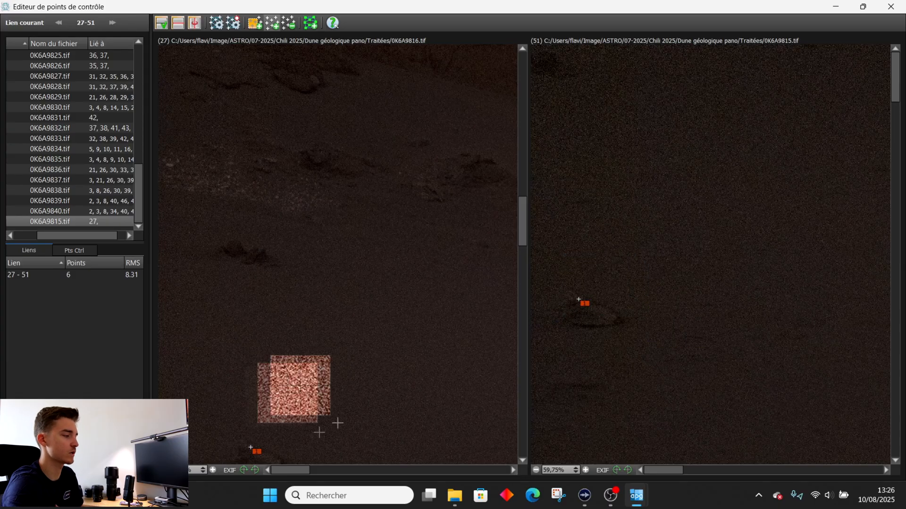
Step: Review the RMS and visual similarity of the link between 0K6A9816 and 0K6A9815, and leave the control point editor
left_click_drag(662, 470, 809, 471)
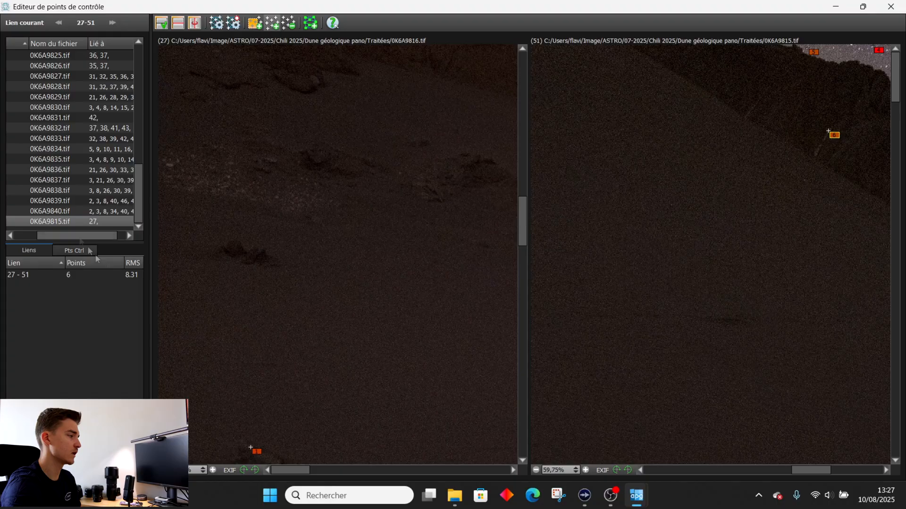
scroll(62, 283, "right", 3)
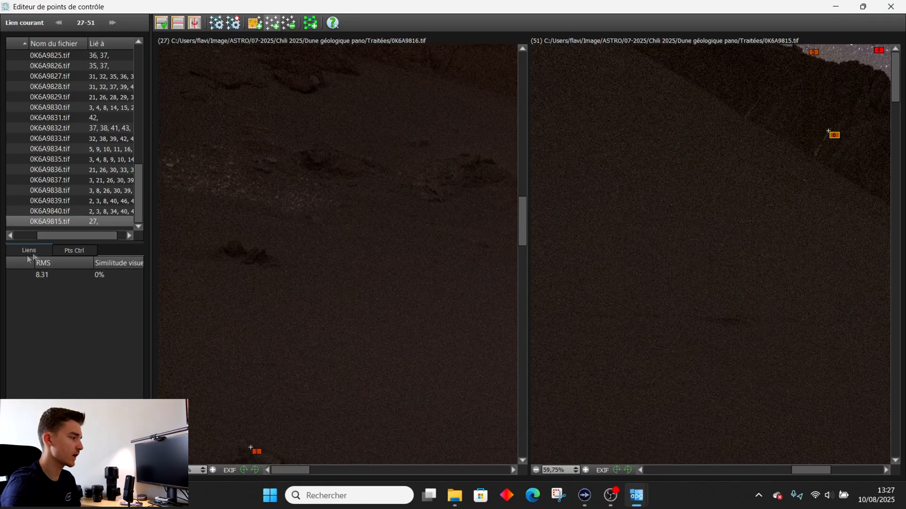
scroll(75, 283, "right", 1)
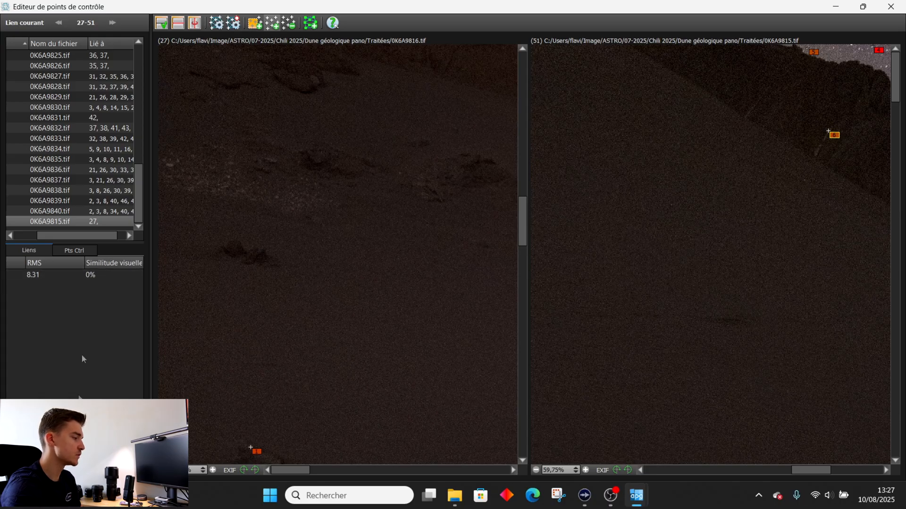
scroll(94, 295, "left", 2)
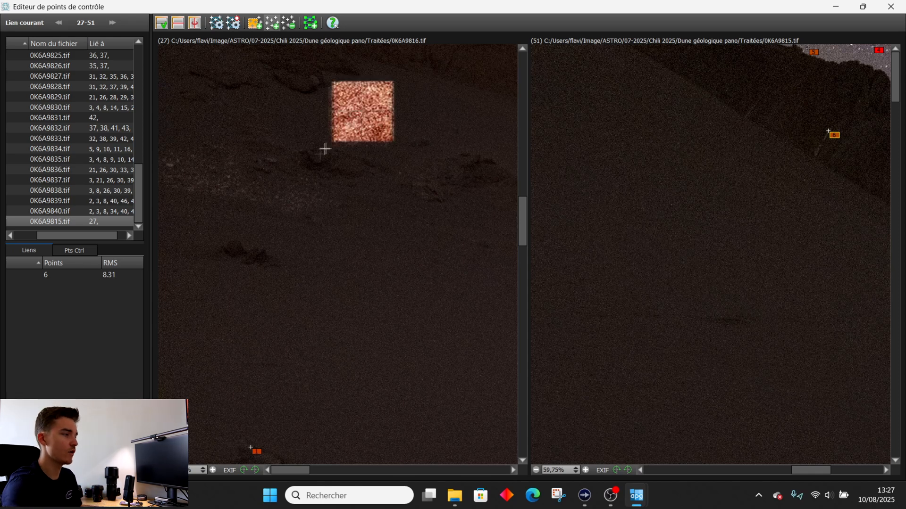
left_click(833, 12)
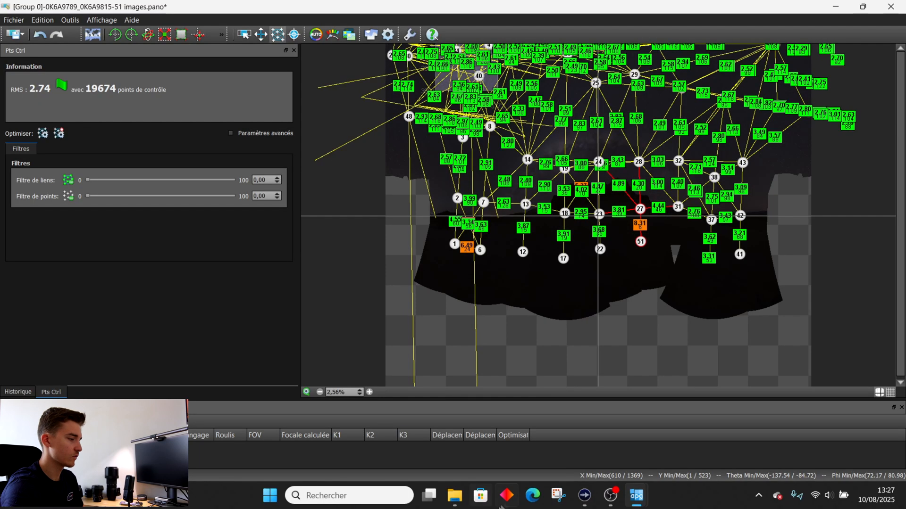
Step: Identify the missing foreground photo 0K6A9820 in File Explorer's Traitées folder and add it to the panorama
left_click(454, 495)
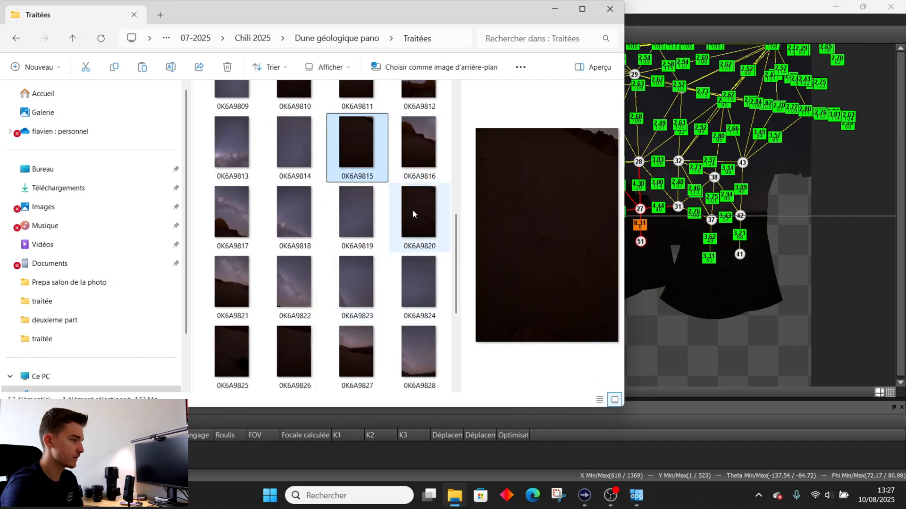
left_click(426, 217)
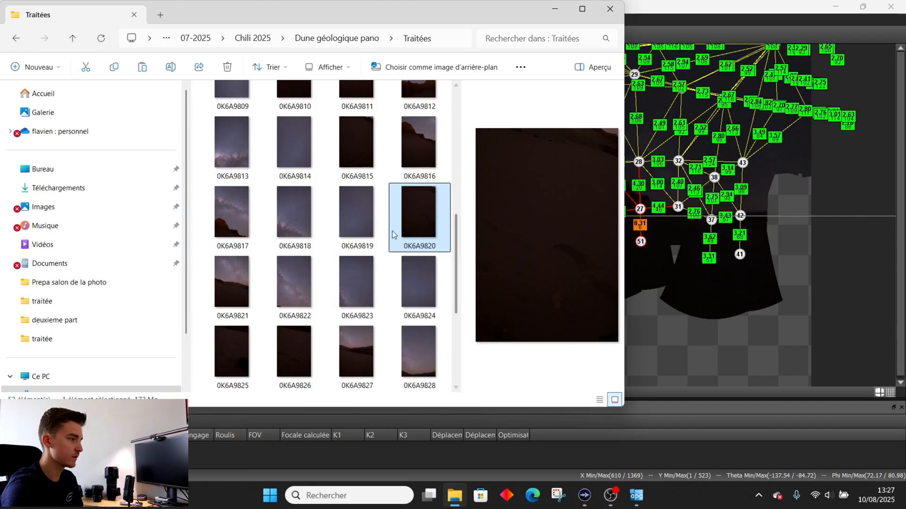
left_click(553, 11)
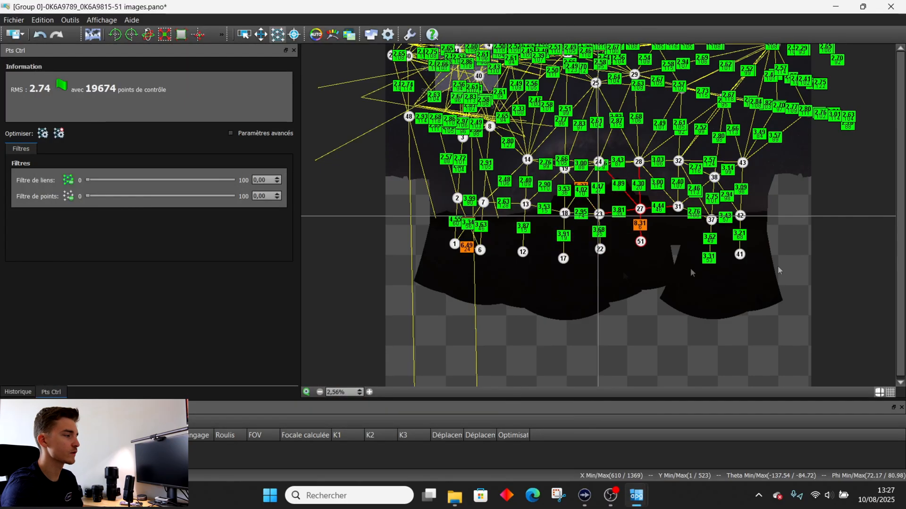
key("ctrl+o")
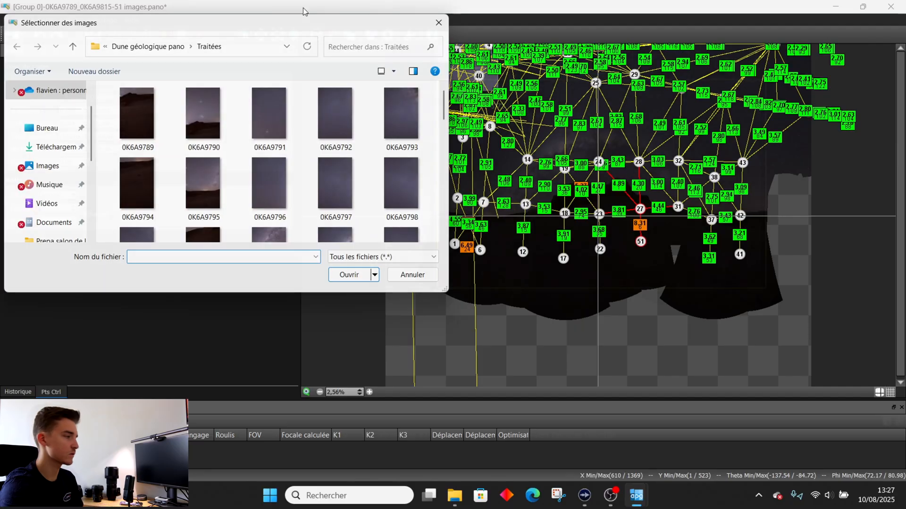
scroll(269, 142, "down", 5)
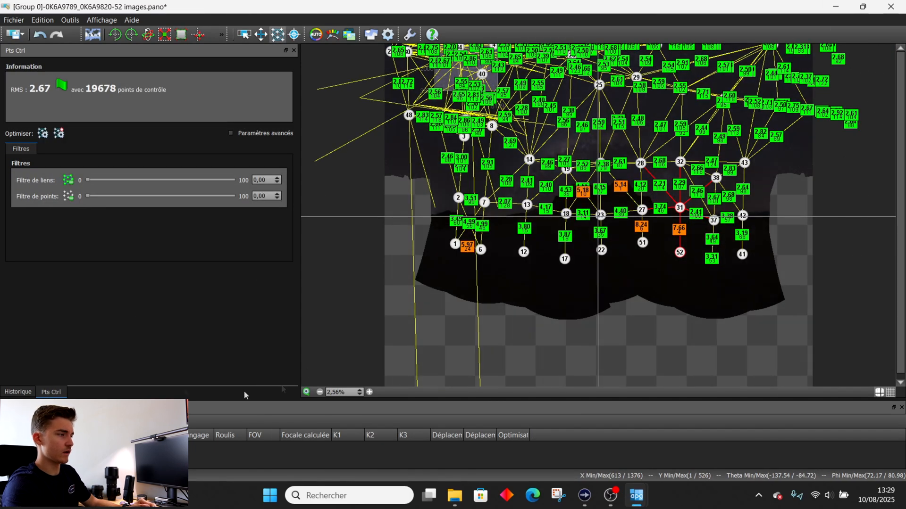
Step: Crop the panorama around the Milky Way arch to about 27171 x 17249 px and view the colour anchors before returning to the project window
left_click(277, 35)
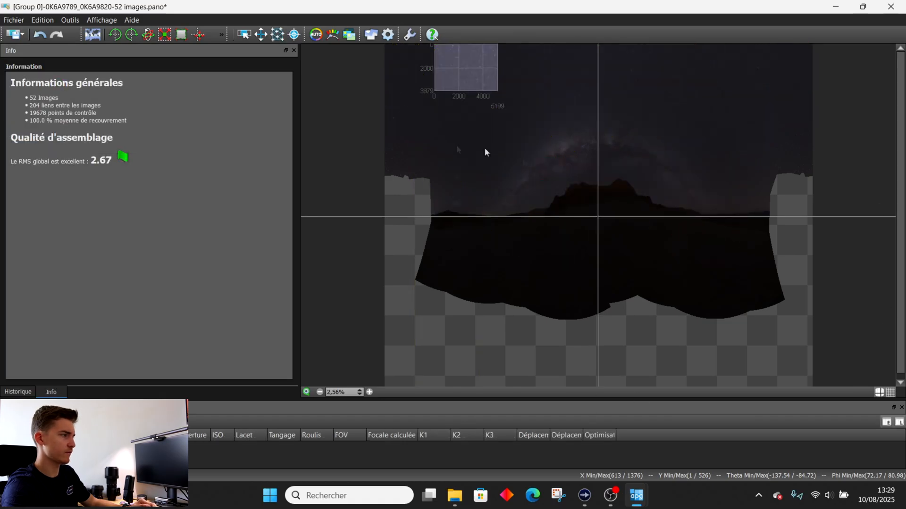
left_click(179, 35)
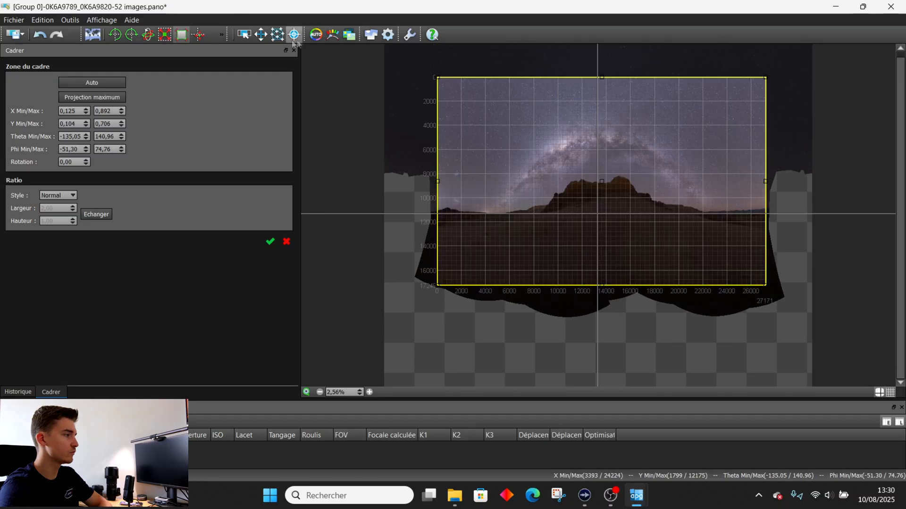
left_click(314, 37)
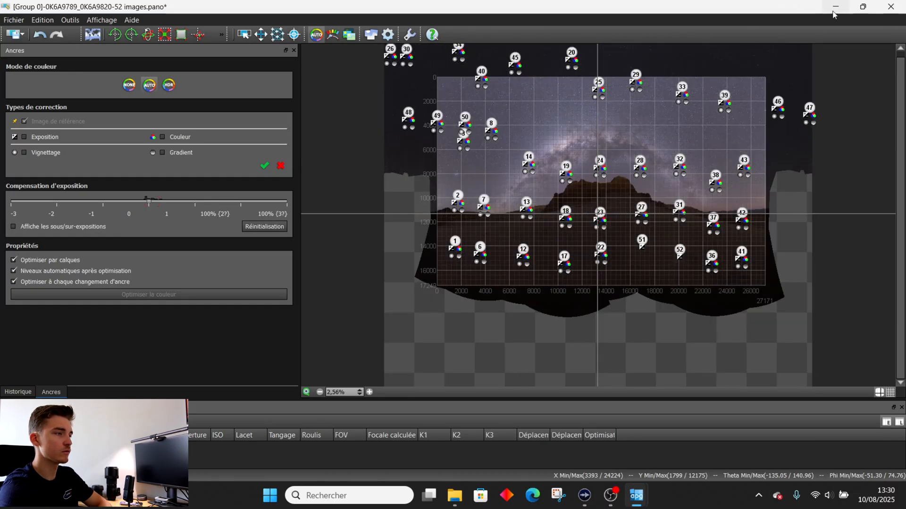
left_click(833, 11)
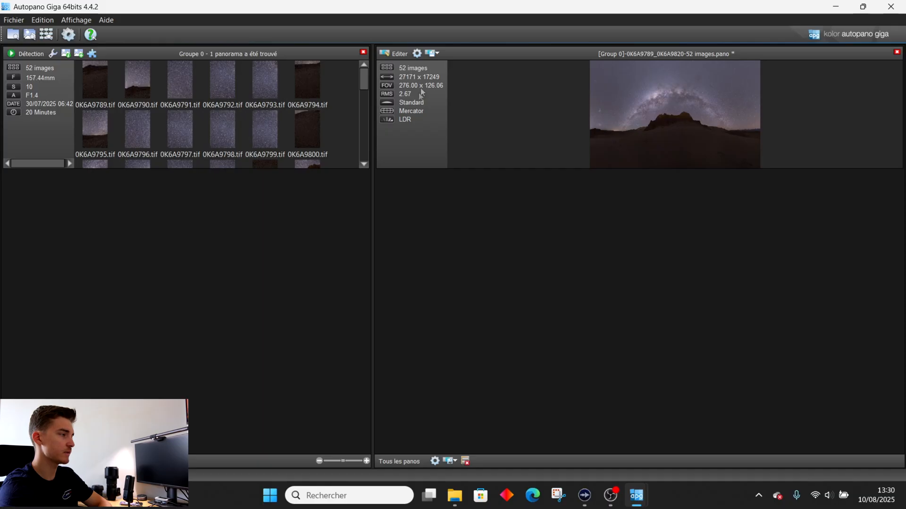
Step: Open the panorama's render settings and set the output folder to Traitées inside Chili 2025/Dune géologique pano
left_click(417, 54)
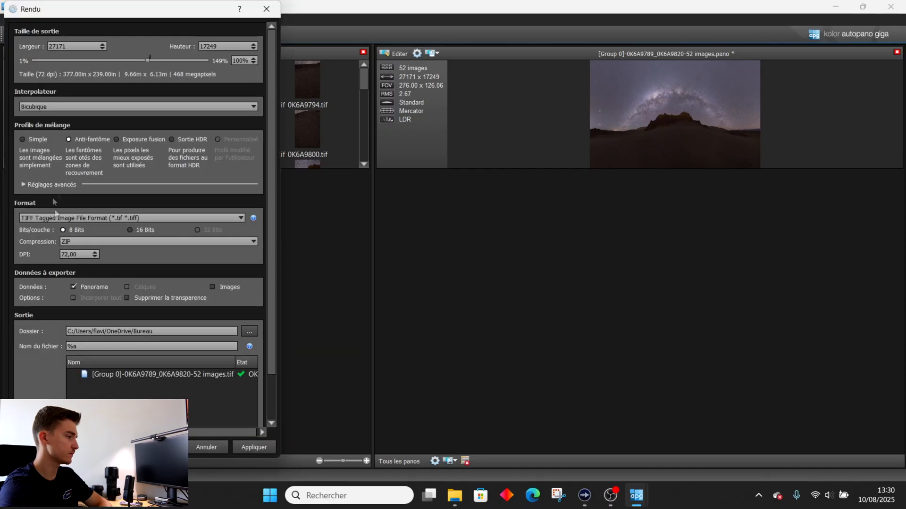
scroll(271, 236, "down", 2)
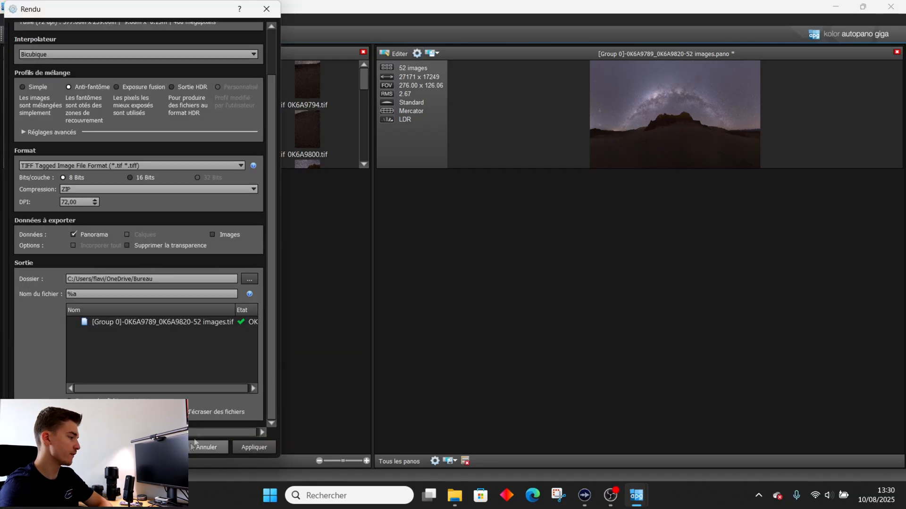
left_click(249, 279)
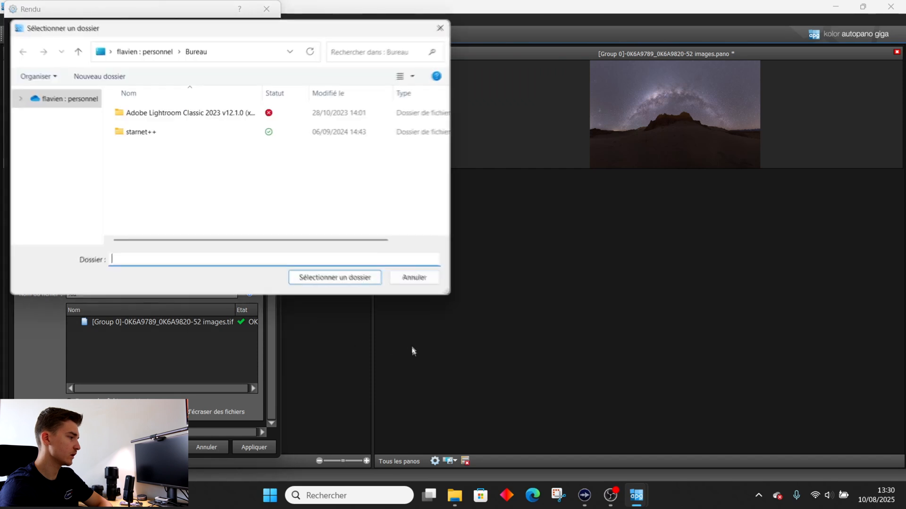
scroll(49, 180, "down", 2)
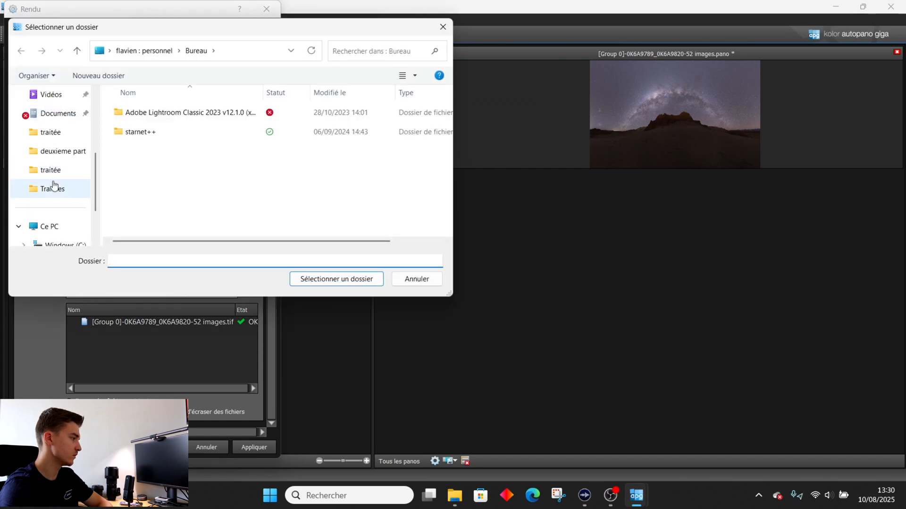
left_click(53, 170)
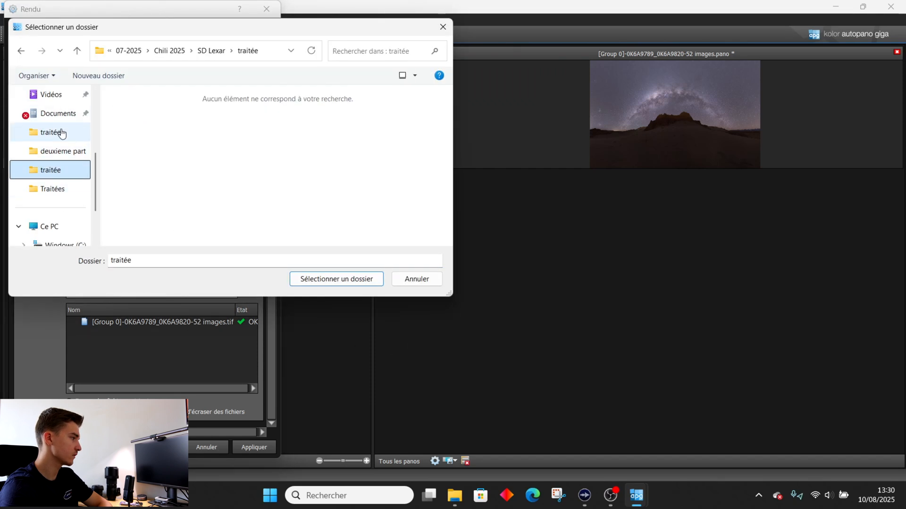
left_click(165, 51)
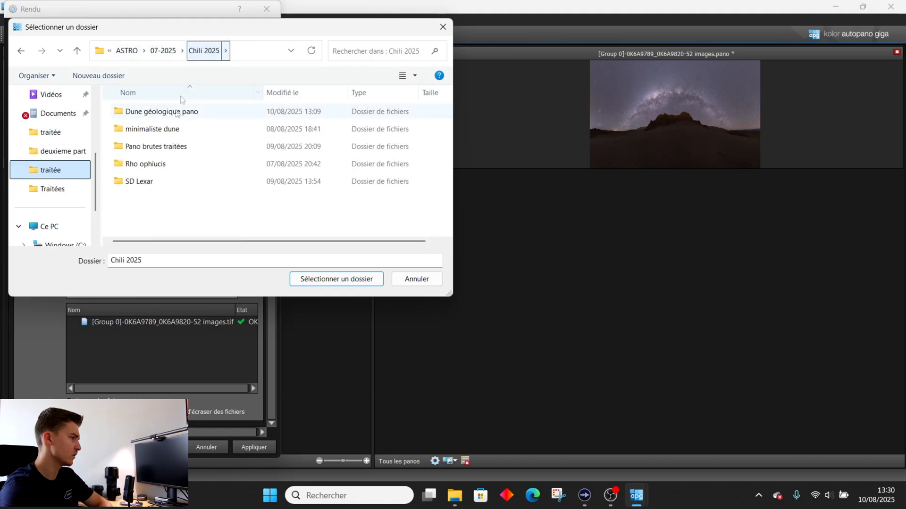
double_click(157, 114)
double_click(145, 131)
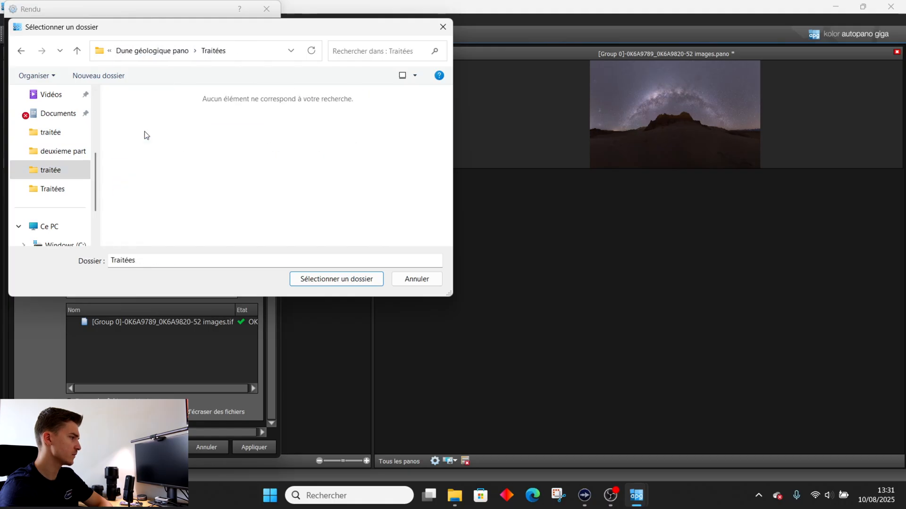
left_click(344, 278)
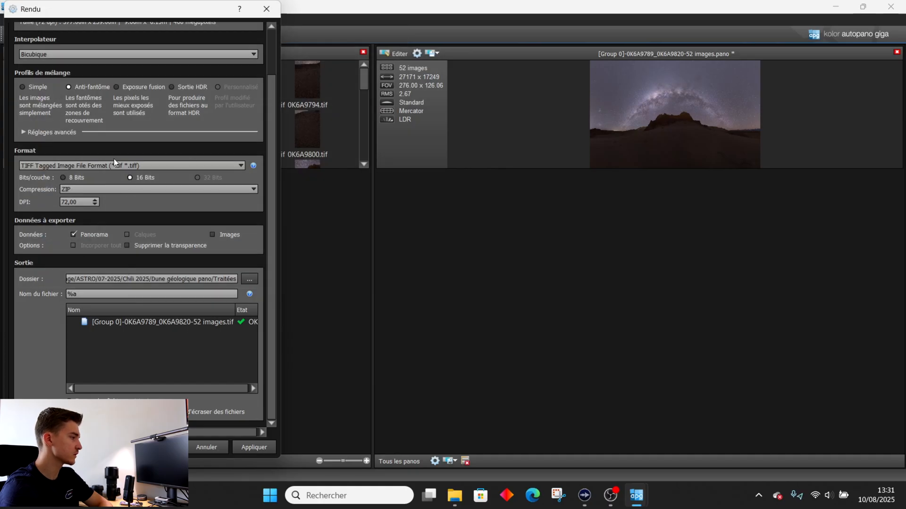
Step: Set the TIFF render to 16 bits per layer without compression and reduce the output size to 88%
left_click(101, 187)
left_click(95, 199)
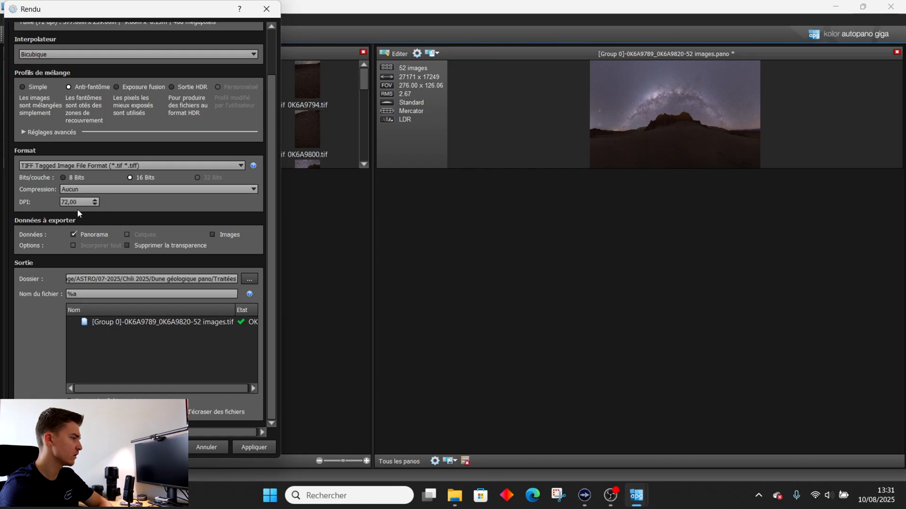
scroll(236, 91, "up", 2)
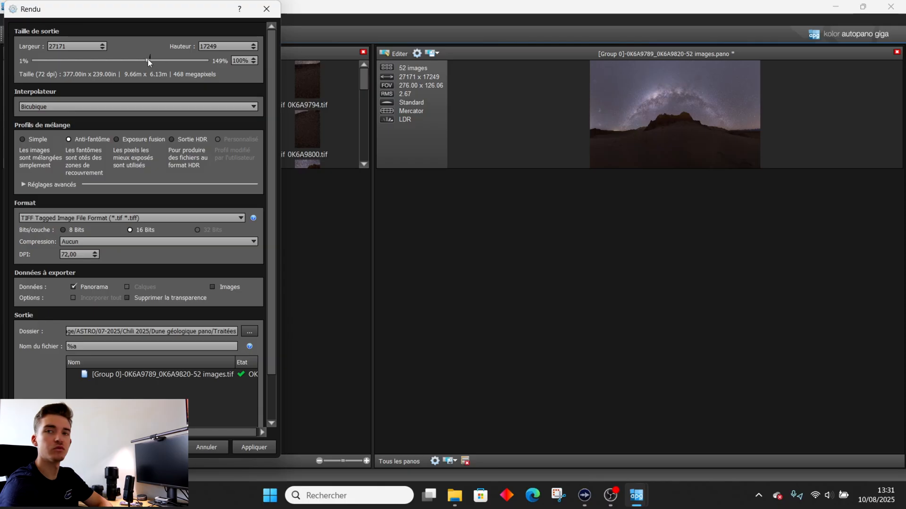
left_click_drag(148, 58, 146, 59)
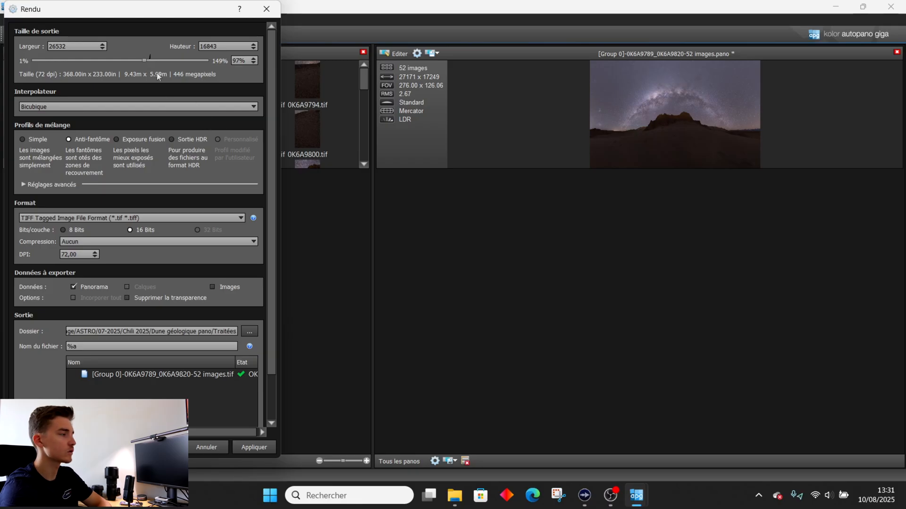
left_click_drag(143, 60, 135, 61)
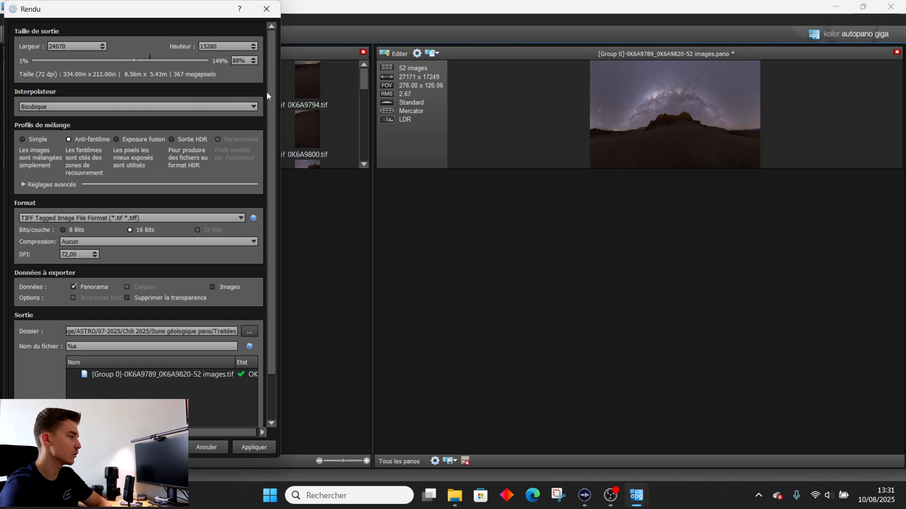
Step: Check the remaining render settings and start rendering the panorama
mouse_move(273, 89)
left_mouse_down()
mouse_move(270, 108)
mouse_move(264, 84)
left_mouse_up()
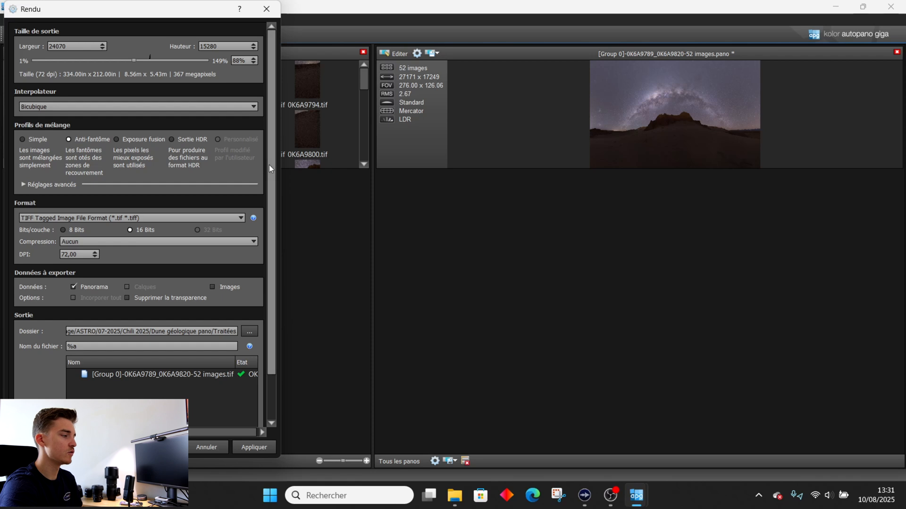
scroll(269, 165, "down", 2)
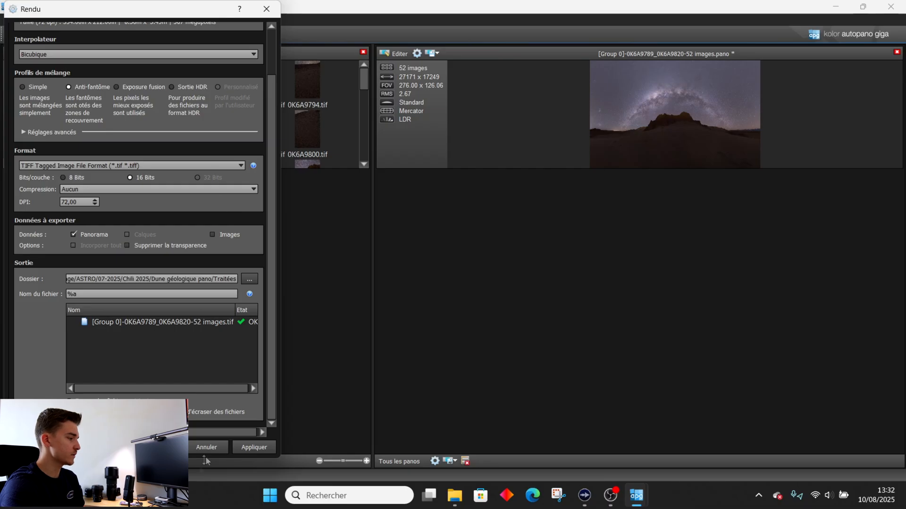
left_click(256, 448)
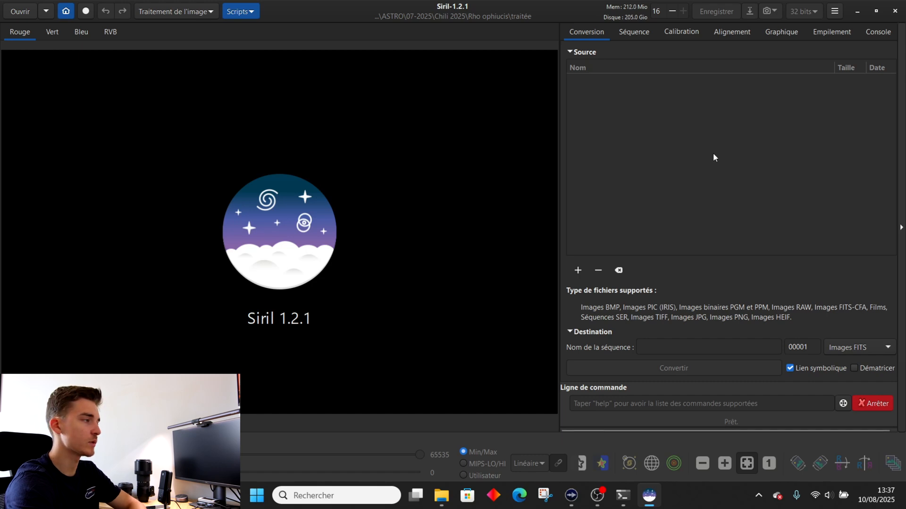
Step: Open the stitched panorama "[Group 0]-0K6A9789_0K6A9840-50 imagesps.tif" from Chili 2025/Dune géologique pano/Traitées
left_click(7, 11)
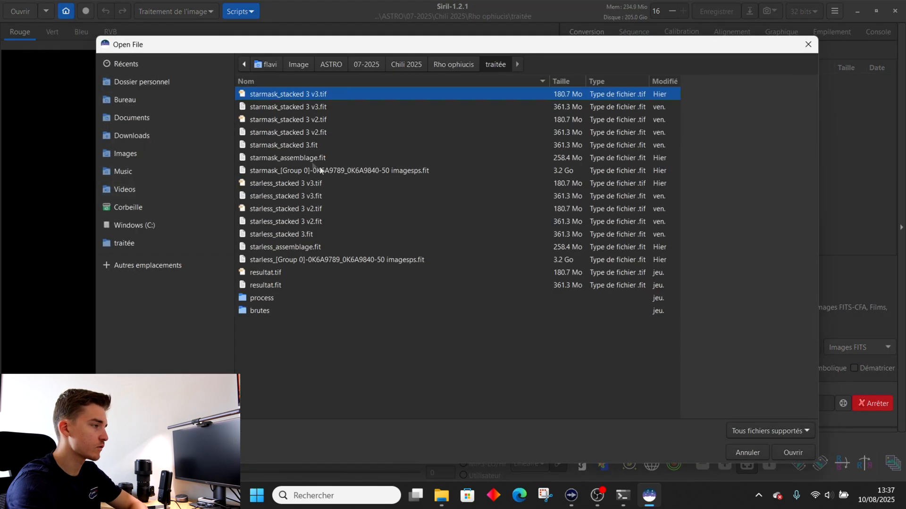
left_click(397, 64)
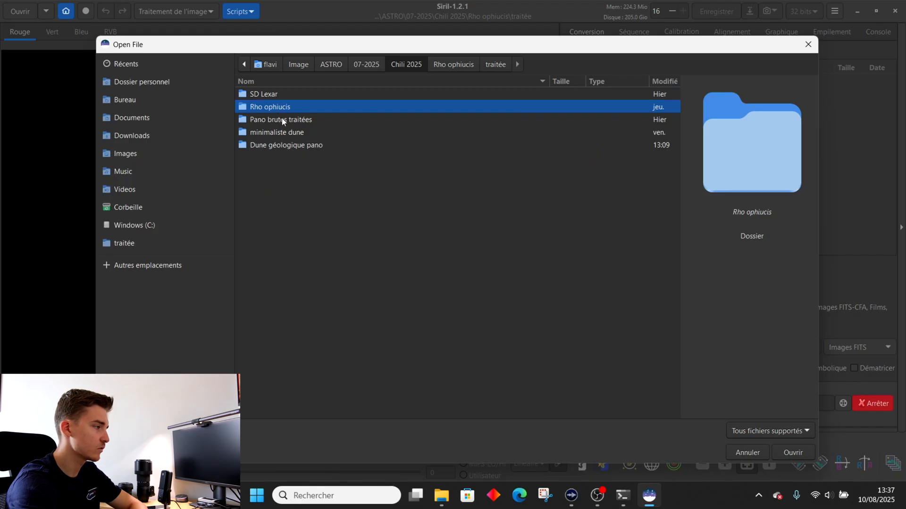
double_click(279, 144)
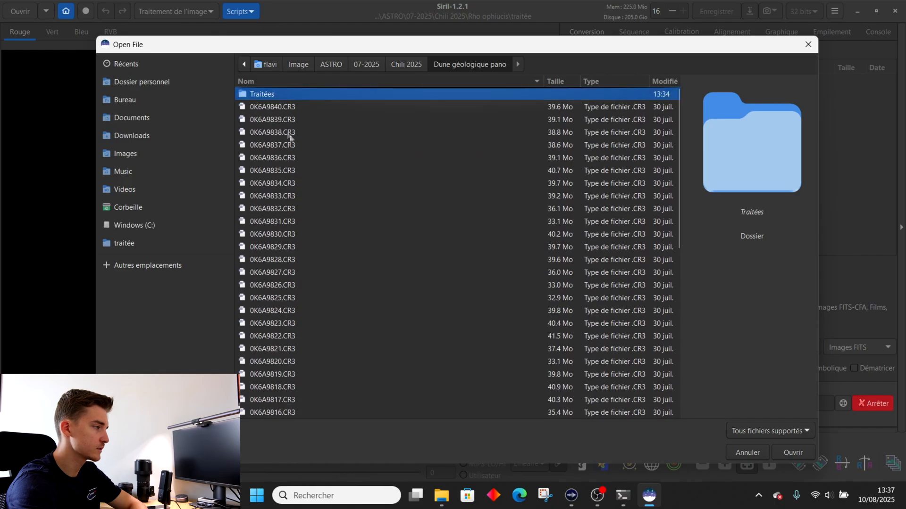
double_click(265, 94)
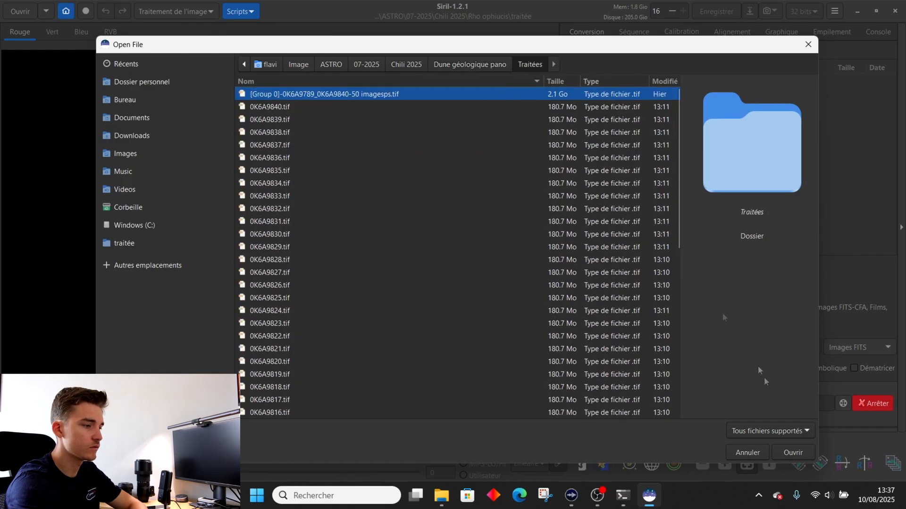
left_click(791, 454)
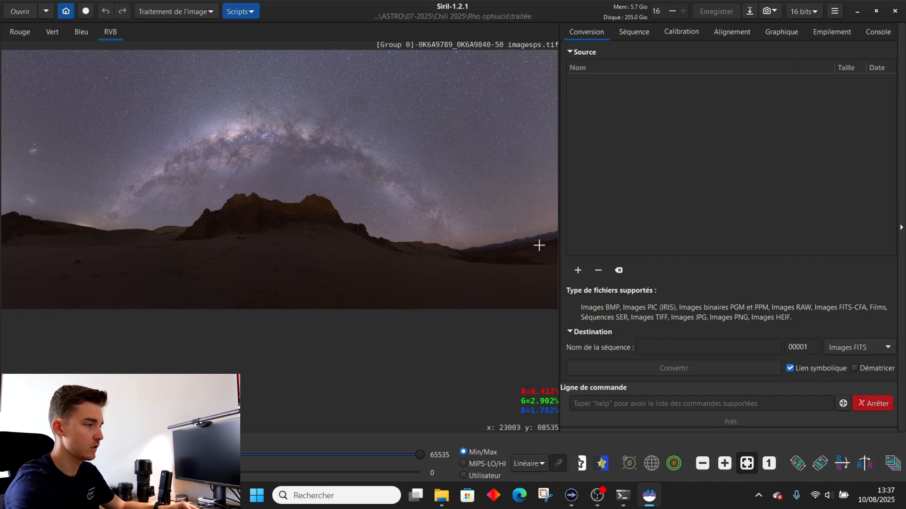
Step: Examine the panorama's stars, horizon, dunes and Milky Way arch up close and as a whole
scroll(537, 242, "up", 2)
scroll(527, 221, "up", 2)
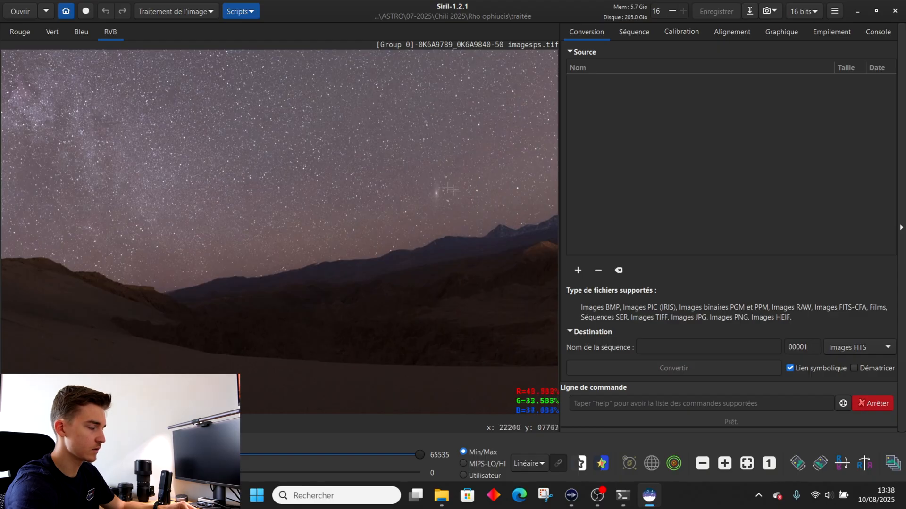
scroll(433, 190, "down", 3)
scroll(432, 190, "down", 1)
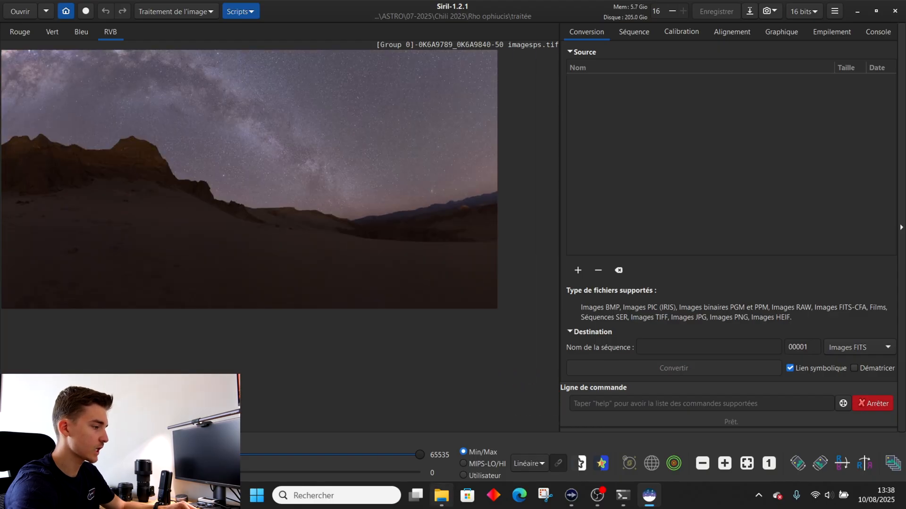
scroll(188, 156, "down", 2)
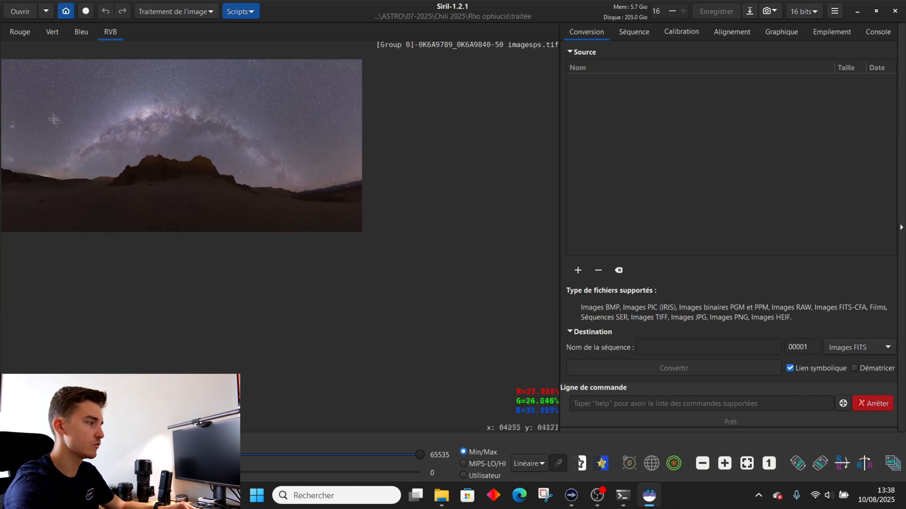
scroll(53, 118, "up", 2)
scroll(84, 214, "up", 1)
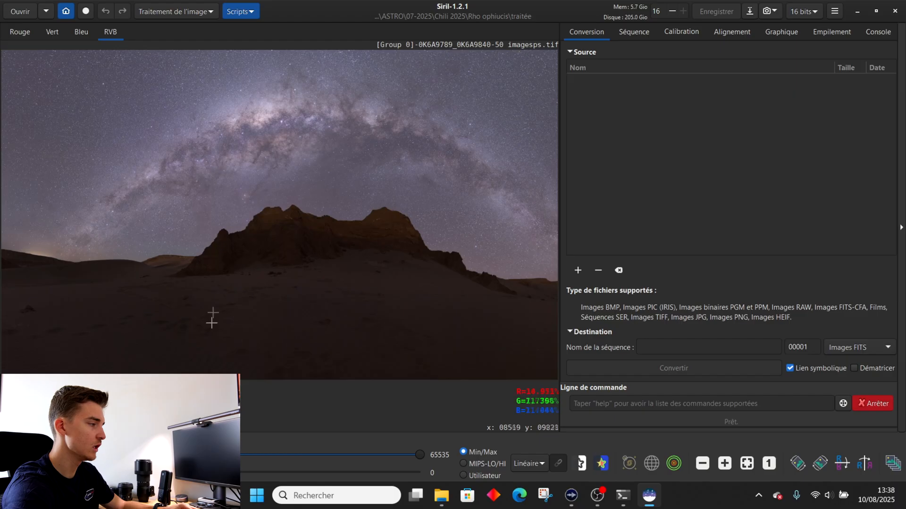
scroll(163, 256, "up", 1)
scroll(162, 256, "up", 1)
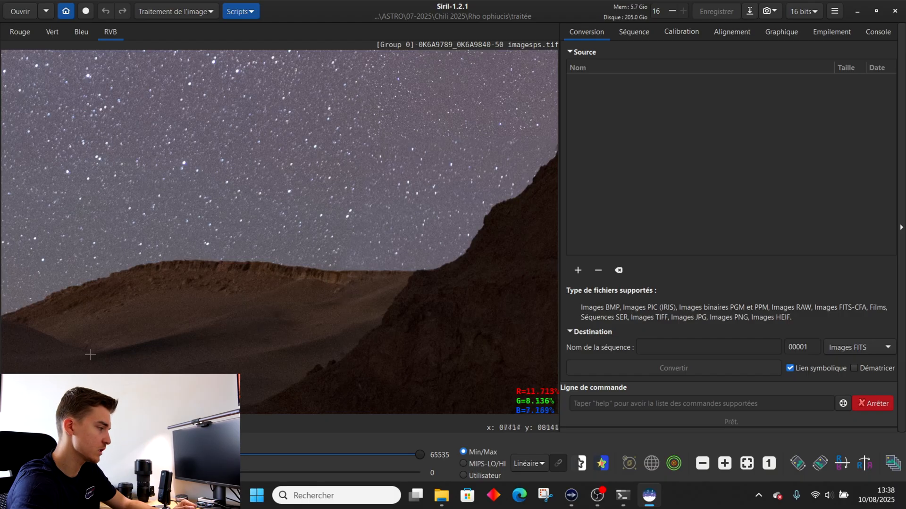
scroll(283, 249, "down", 2)
scroll(282, 249, "down", 4)
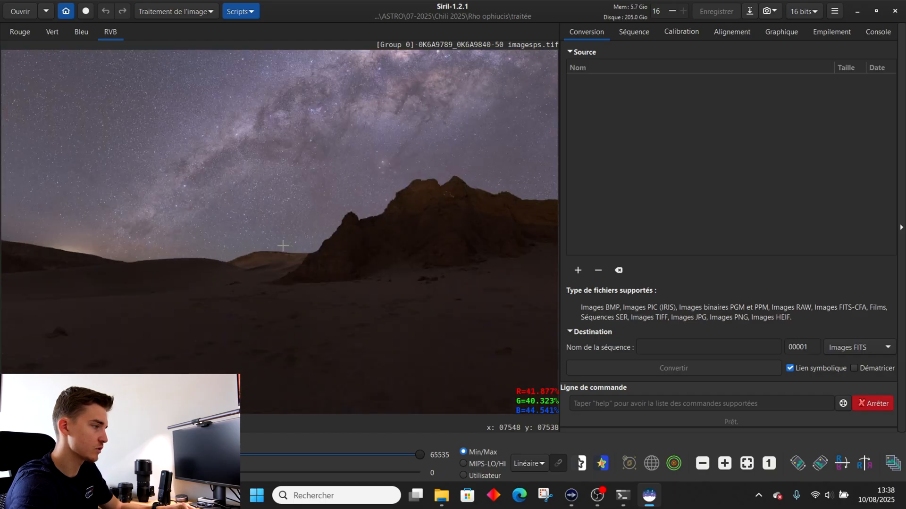
scroll(490, 209, "down", 2)
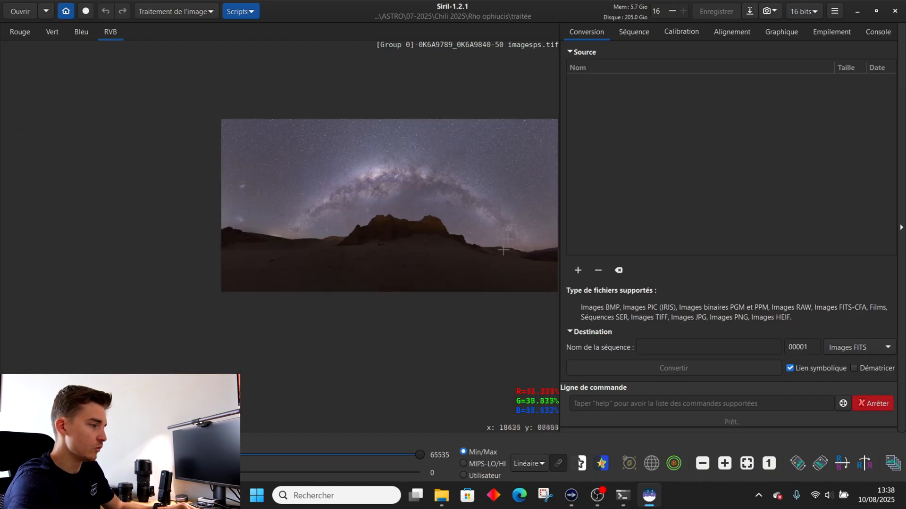
scroll(533, 206, "up", 2)
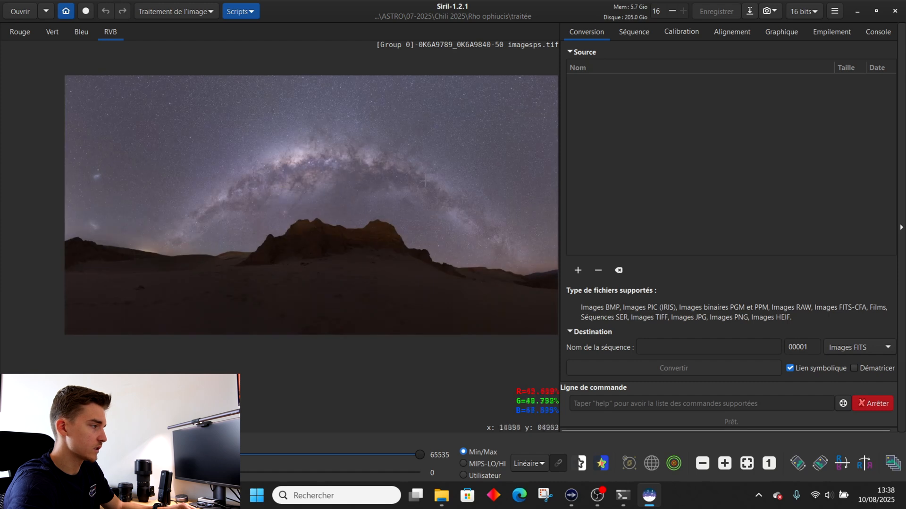
left_click(163, 14)
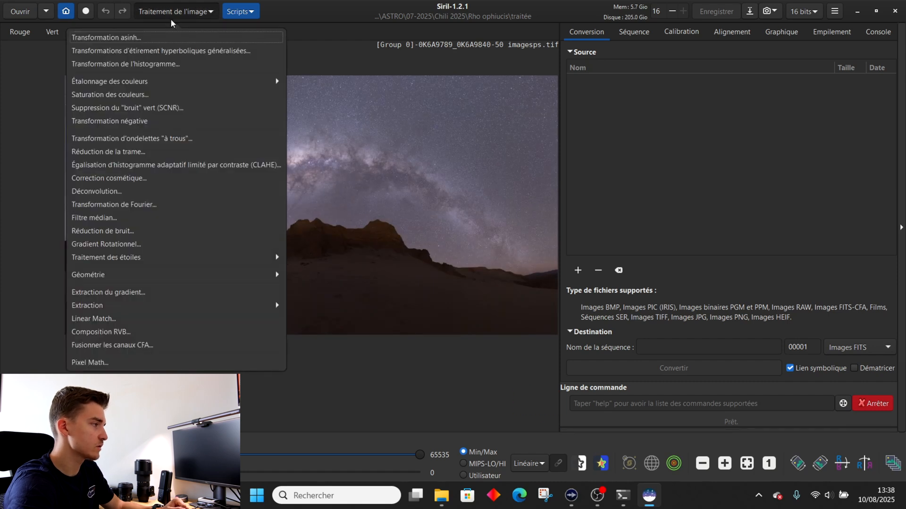
left_click(109, 256)
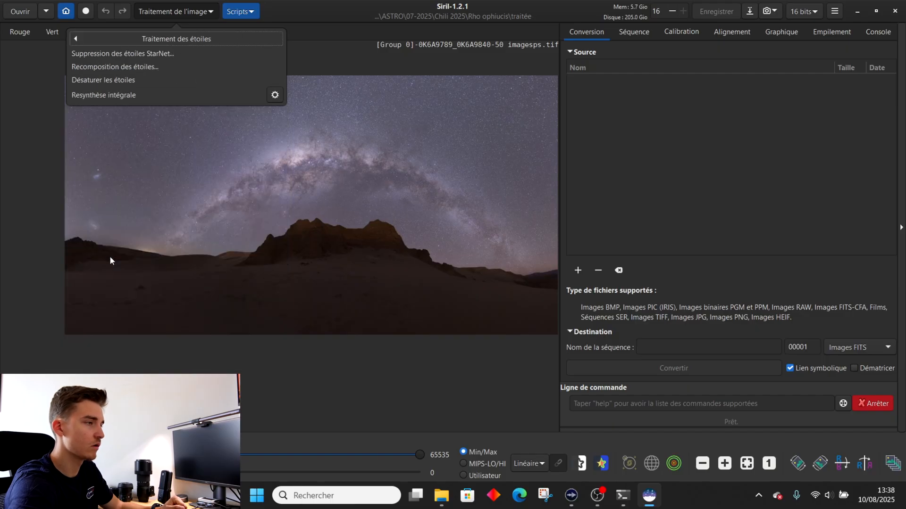
left_click(313, 21)
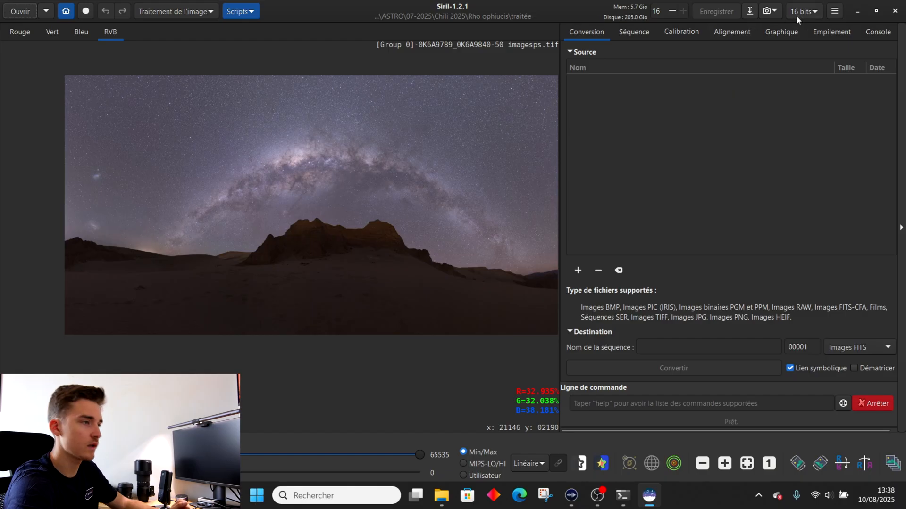
Step: Check the StarNet executable location in the miscellaneous (Divers) preferences and leave them without applying changes
left_click(833, 12)
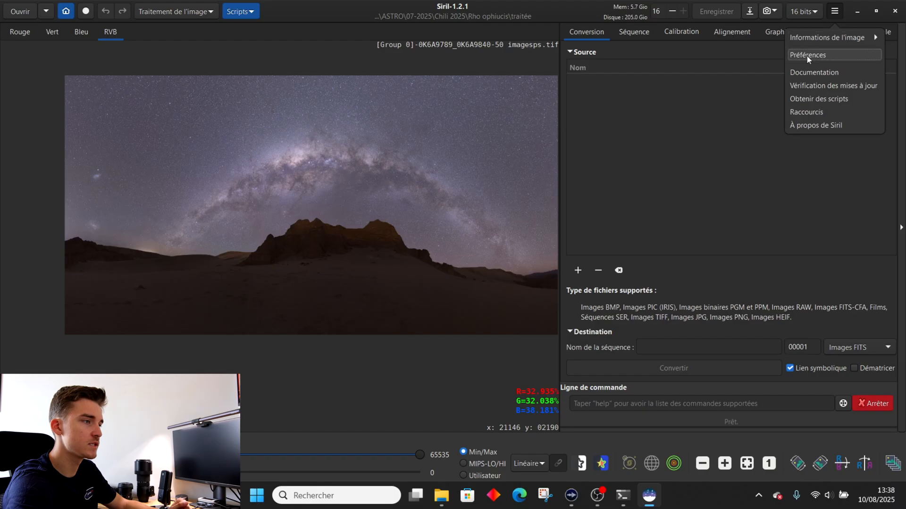
left_click(807, 56)
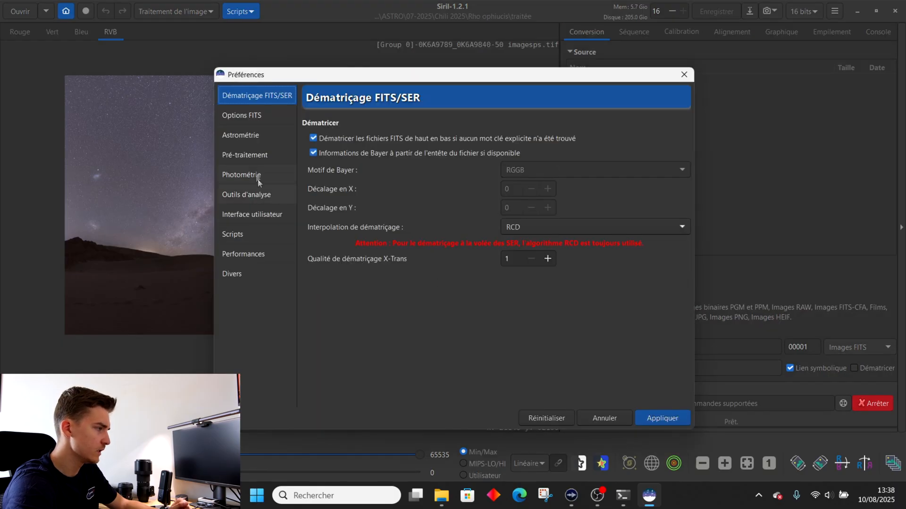
left_click(248, 235)
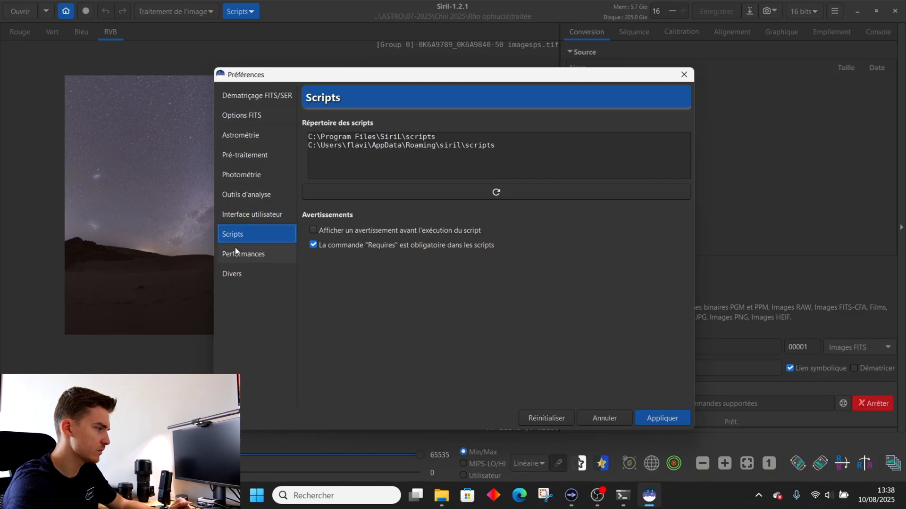
left_click(235, 254)
left_click(232, 271)
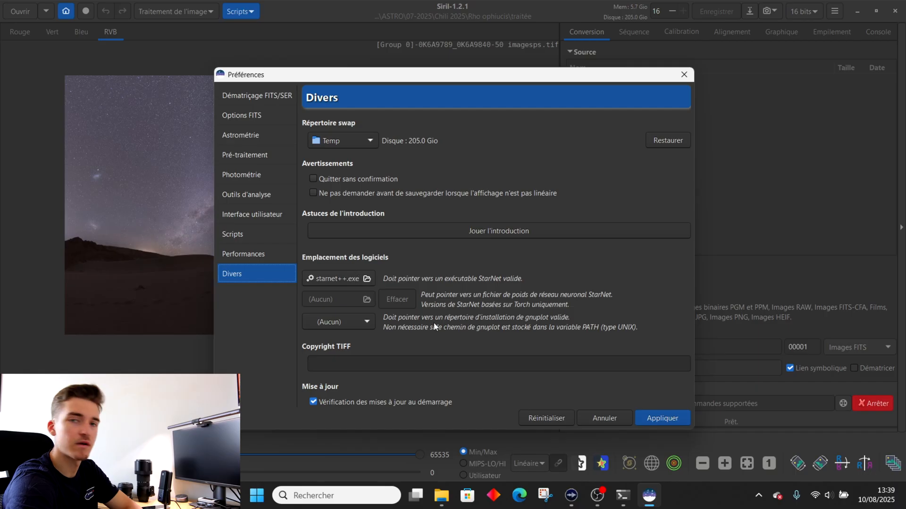
mouse_move(445, 497)
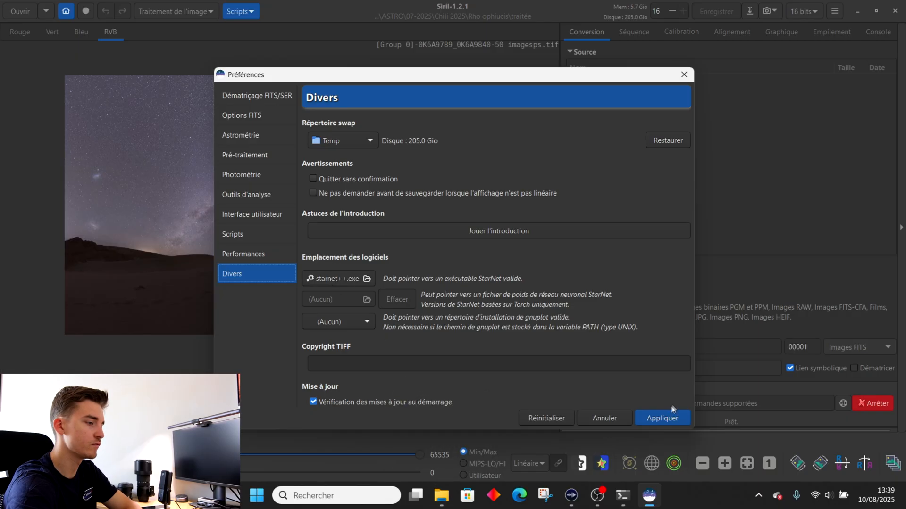
left_click(606, 417)
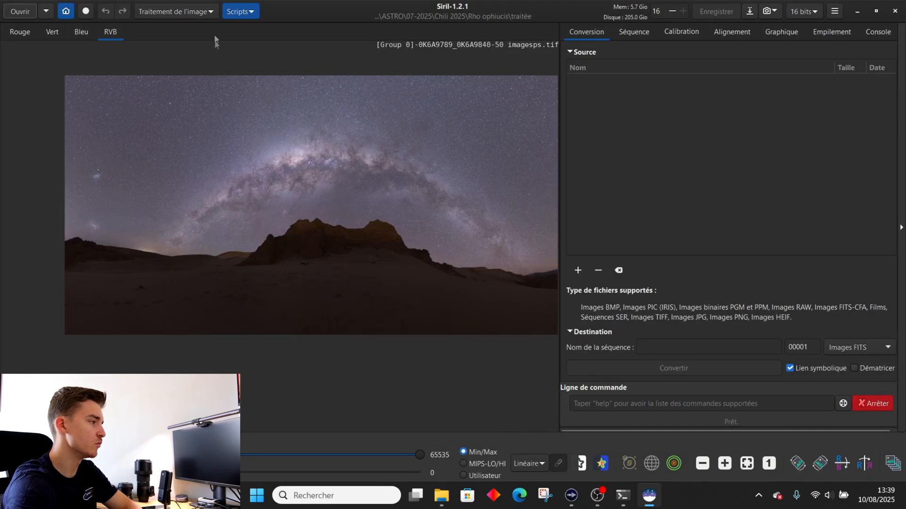
Step: Try to remove the panorama's stars with StarNet, generating a star mask and without pre-stretching the linear image
left_click(176, 12)
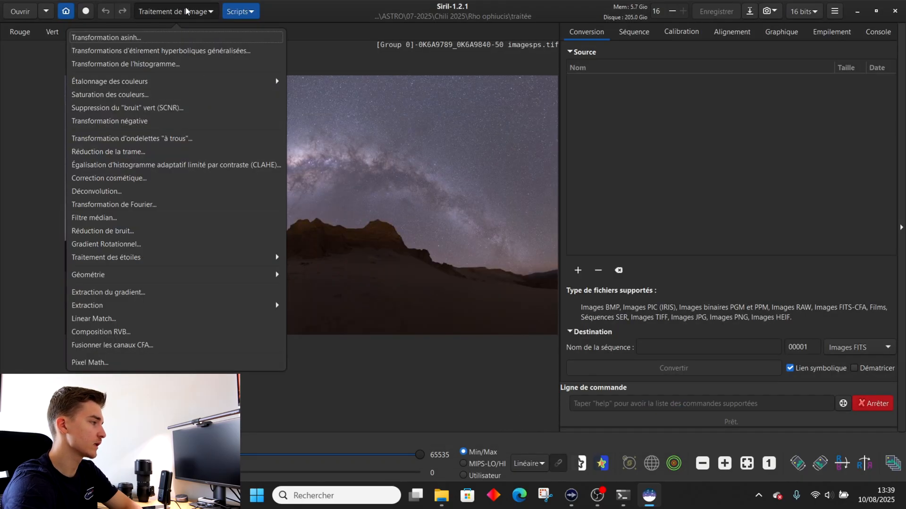
left_click(109, 257)
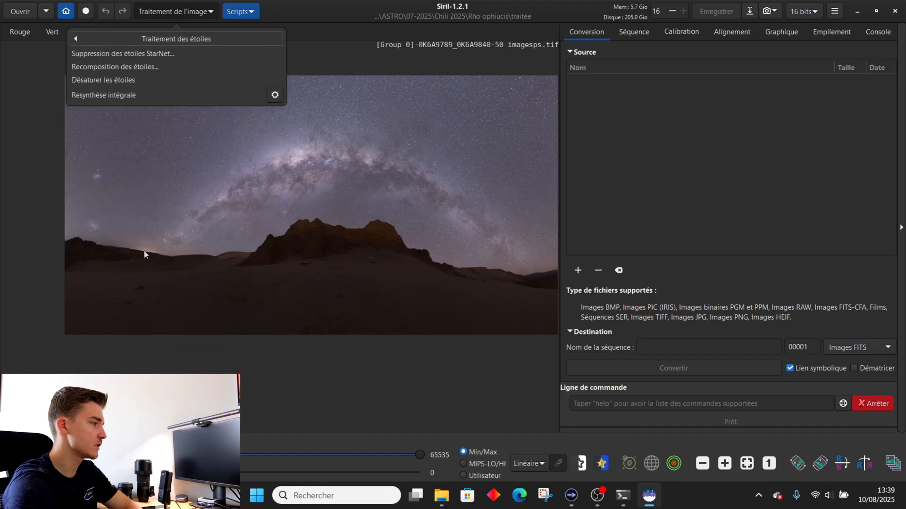
left_click(154, 54)
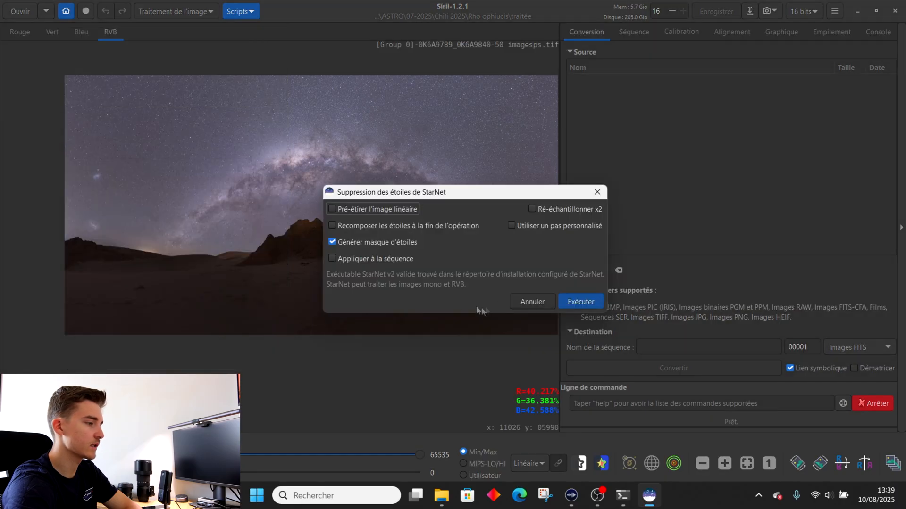
left_click(581, 302)
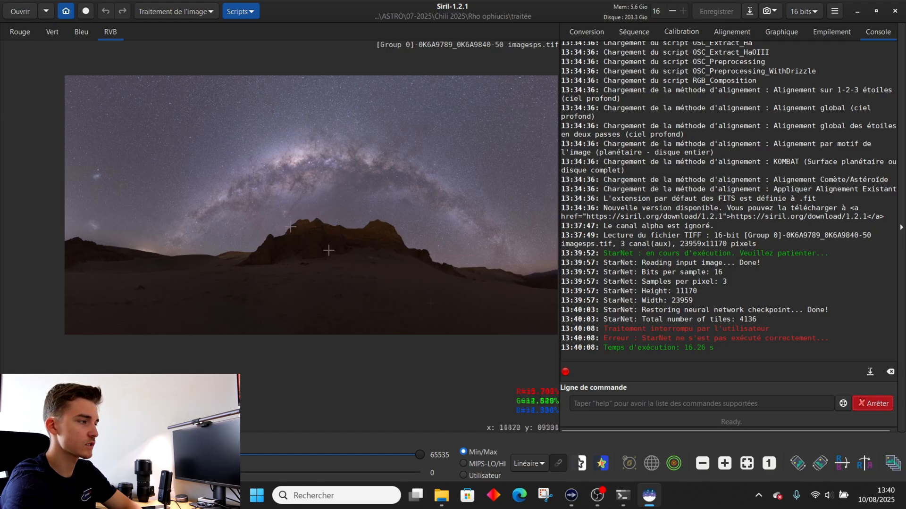
left_click(749, 11)
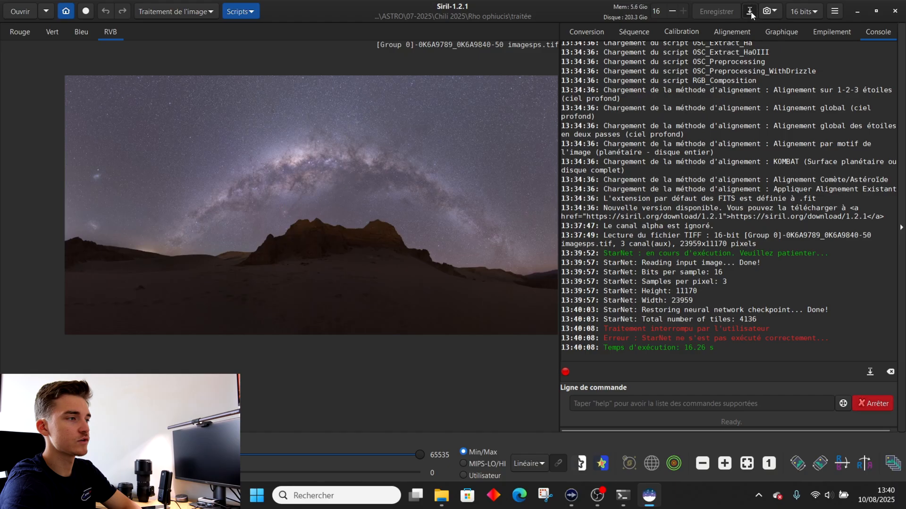
left_click(808, 44)
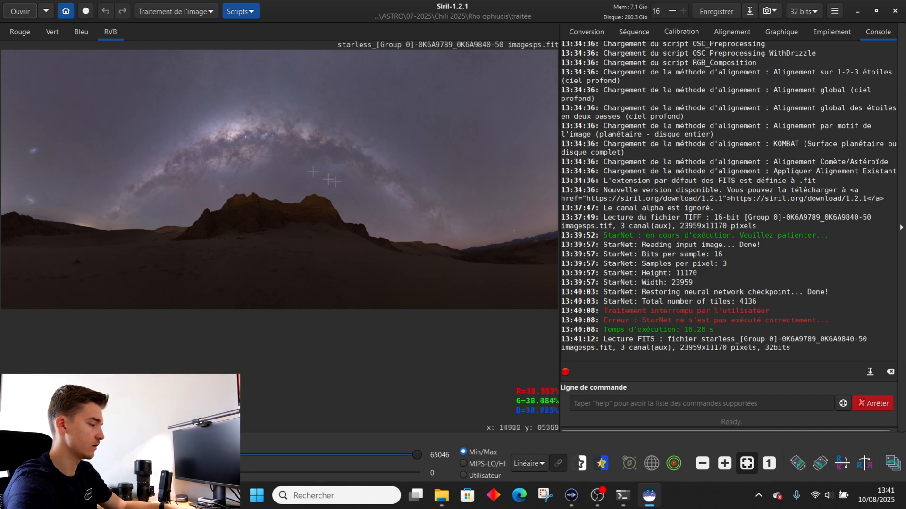
Step: Try to save the starless panorama as a TIFF in Chili 2025/Dune géologique pano/Traitées
scroll(319, 144, "up", 2)
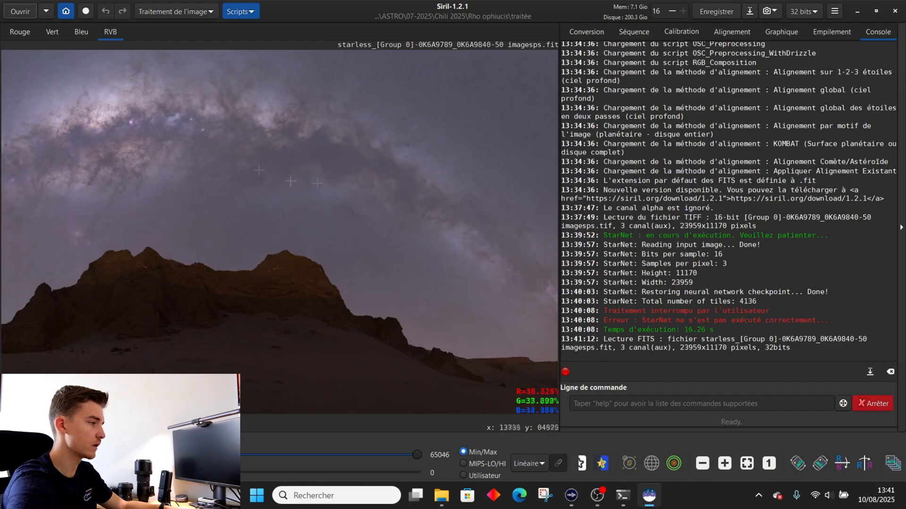
scroll(348, 158, "down", 3)
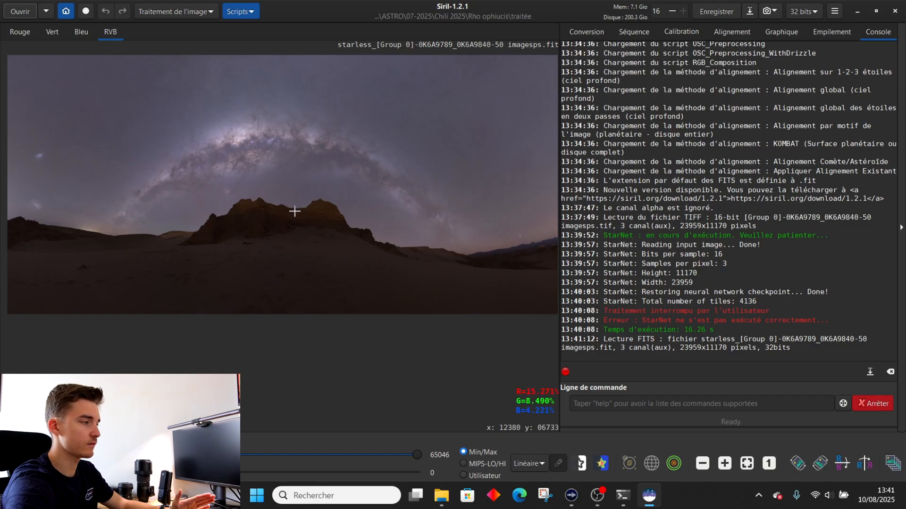
left_click(749, 11)
left_click(373, 90)
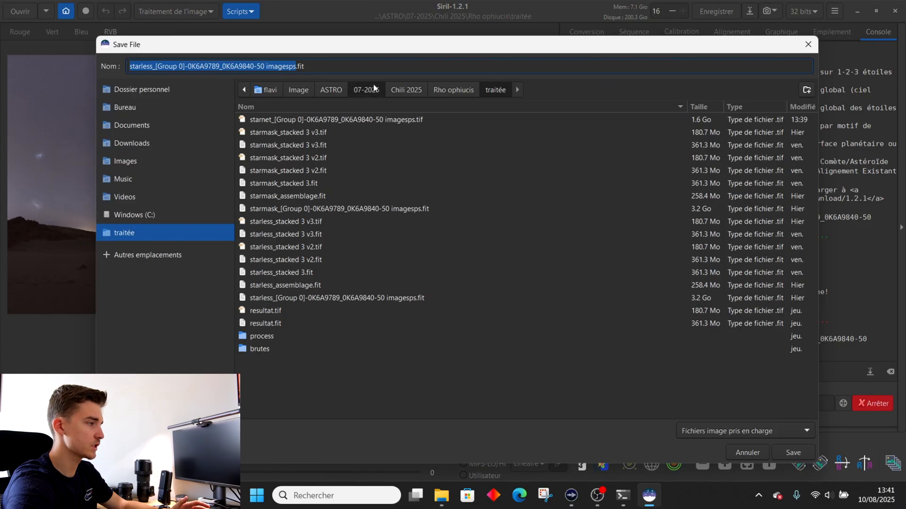
left_click(406, 90)
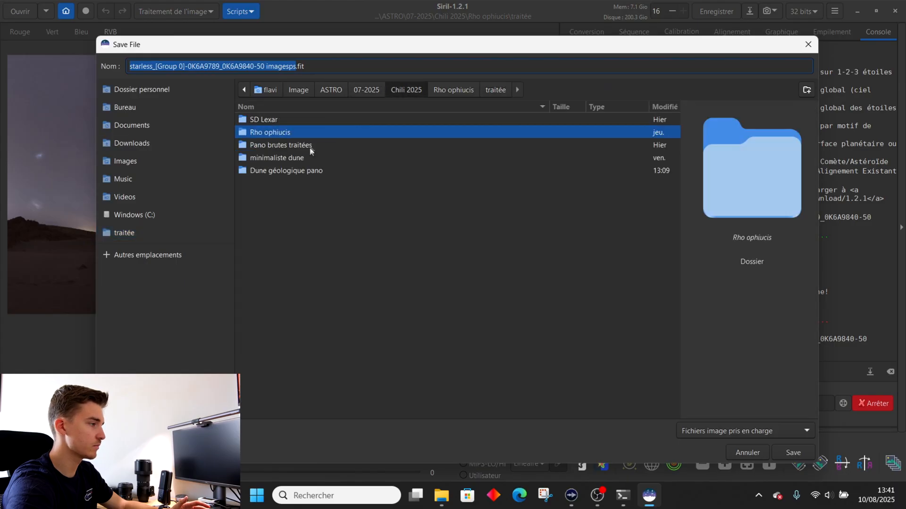
double_click(291, 171)
double_click(295, 124)
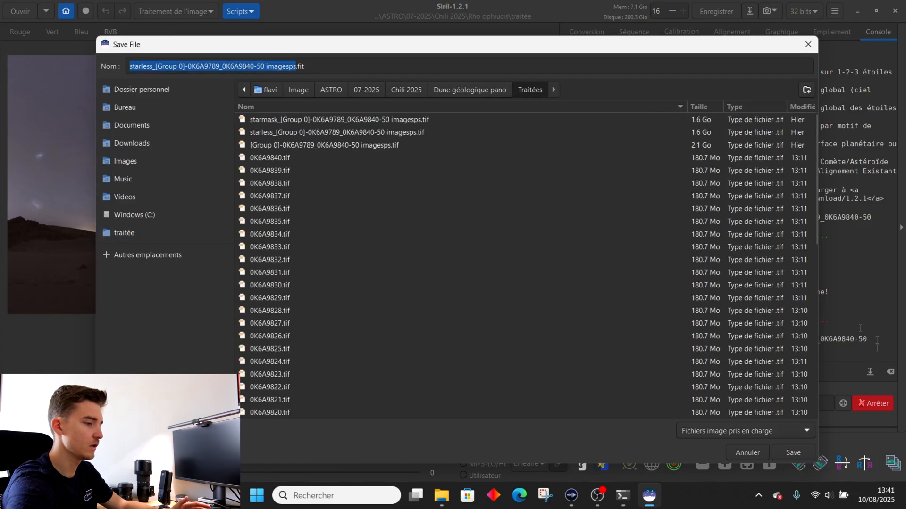
left_click(771, 432)
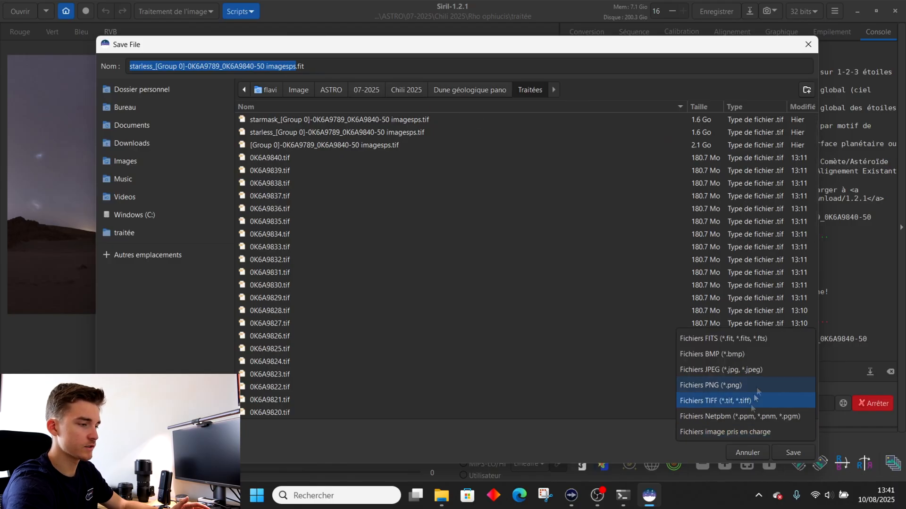
left_click(724, 401)
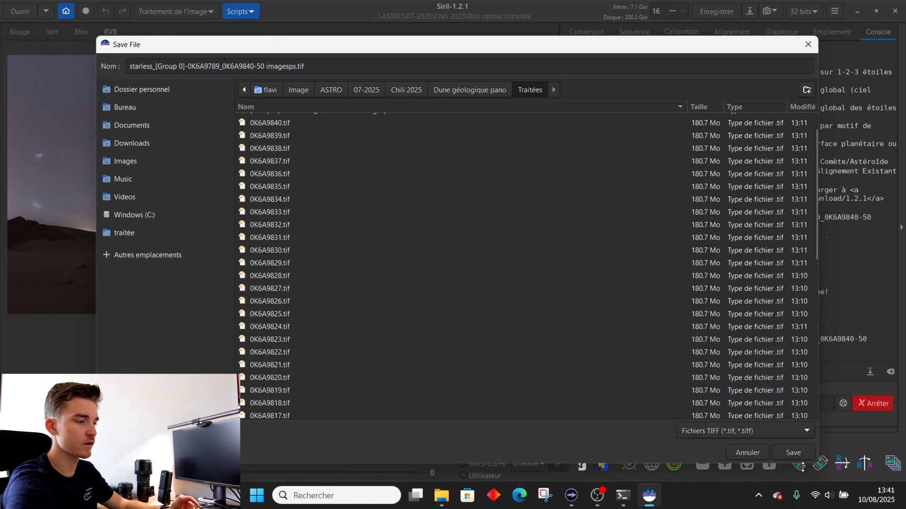
scroll(536, 236, "up", 2)
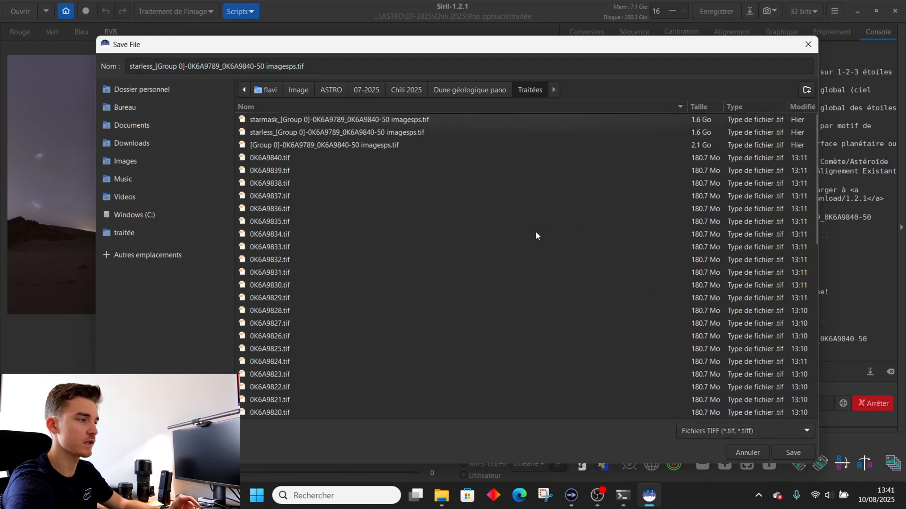
left_click(808, 44)
Step: Open the star mask "starmask_[Group 0]-0K6A9789_0K6A9840-50 imagesps.fit" and inspect its stars up close
left_click(20, 12)
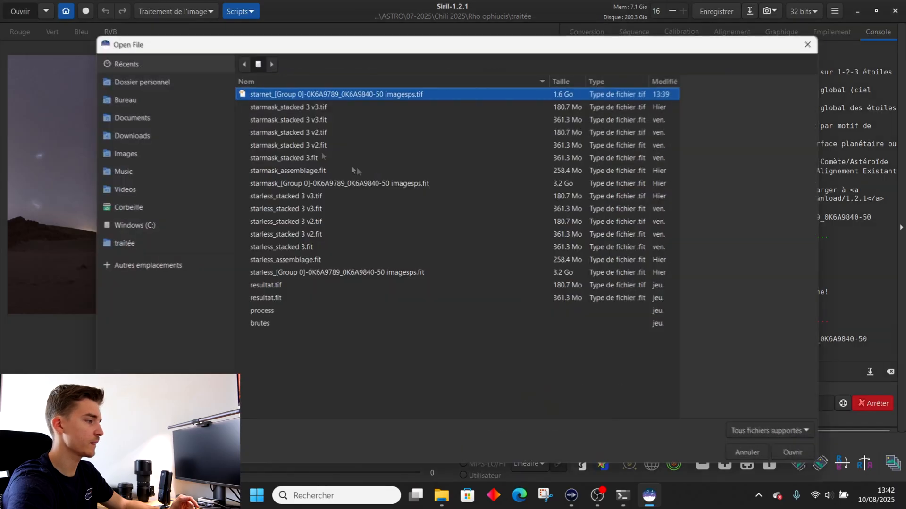
left_click(308, 183)
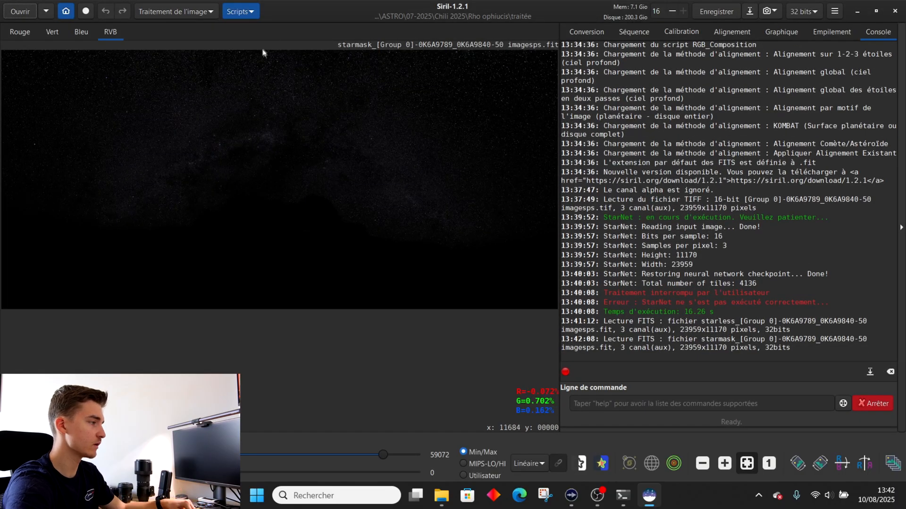
scroll(264, 78, "up", 2)
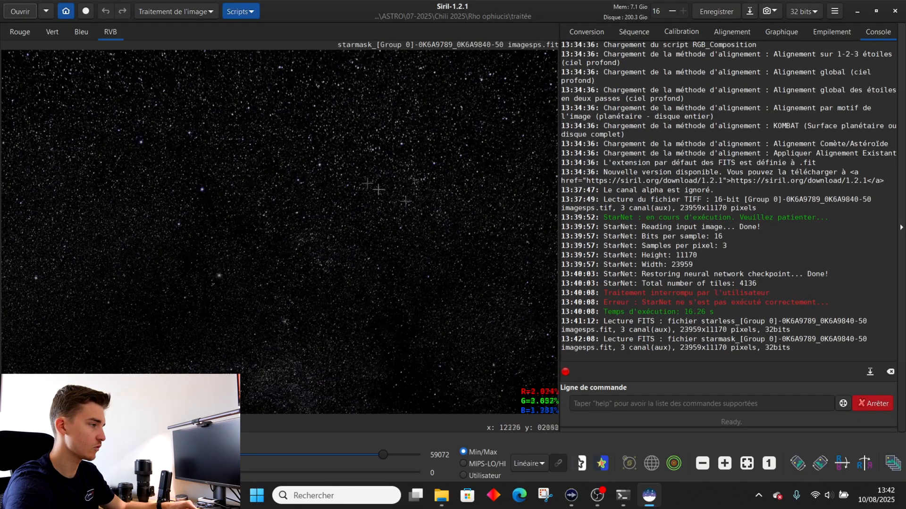
scroll(333, 297, "down", 2)
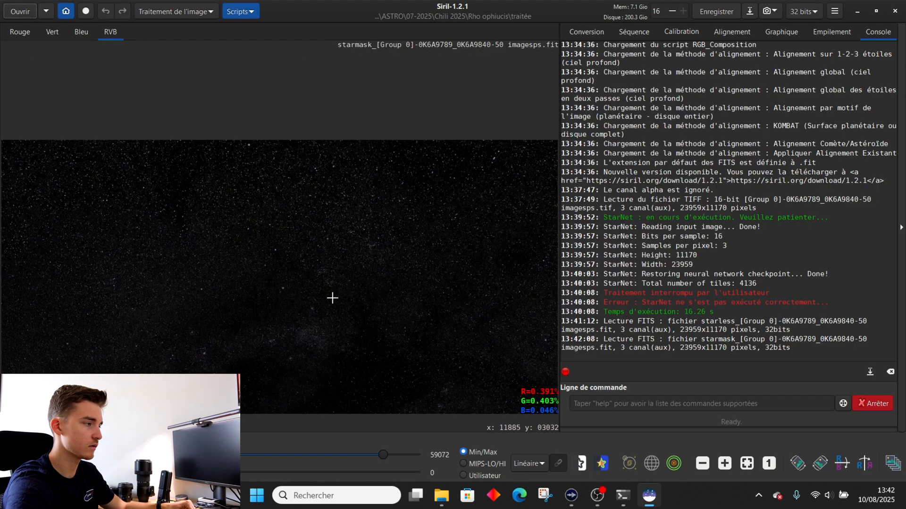
Step: Try to save the star mask as a TIFF file
left_click(752, 11)
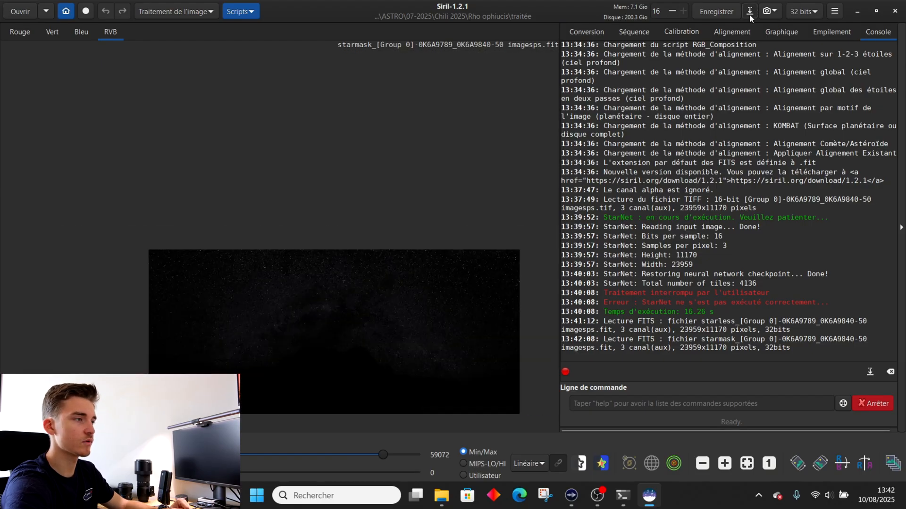
left_click(731, 430)
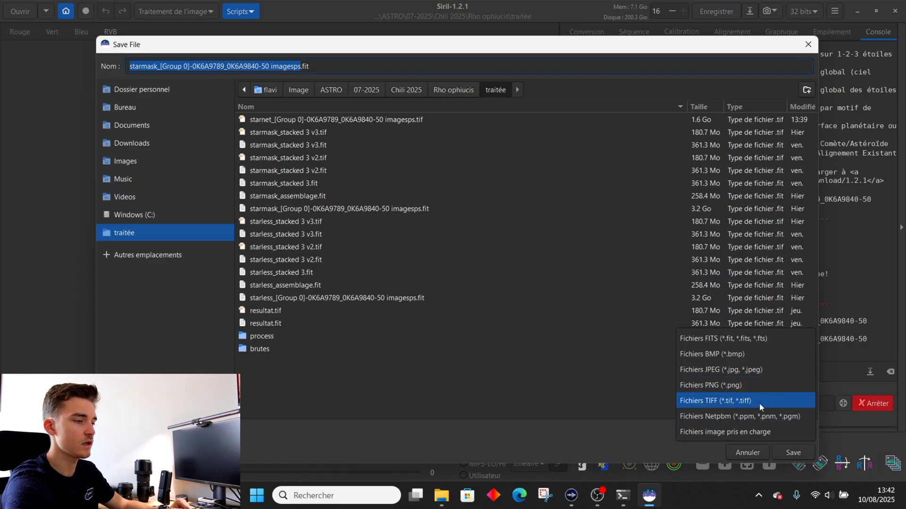
left_click(814, 44)
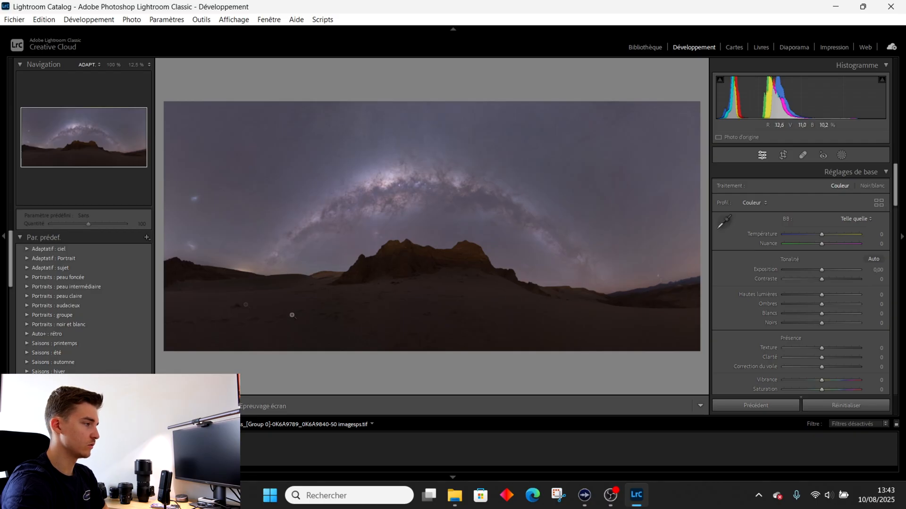
Step: Examine the starless panorama in Lightroom Classic, checking the horizon, Milky Way clouds and rock formation up close and as a whole
left_click(618, 297)
left_click(651, 311)
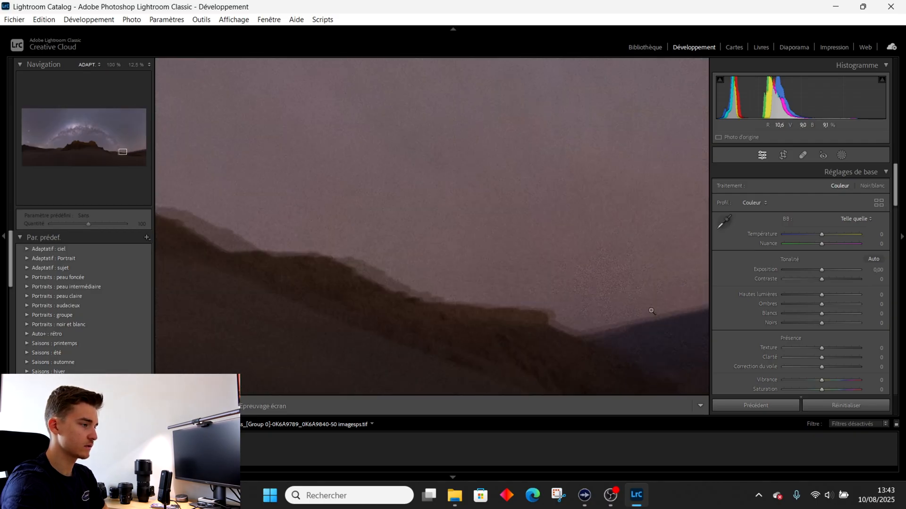
left_click(476, 181)
left_click_drag(364, 151, 566, 226)
left_click_drag(240, 227, 578, 141)
left_click(319, 229)
left_click(387, 174)
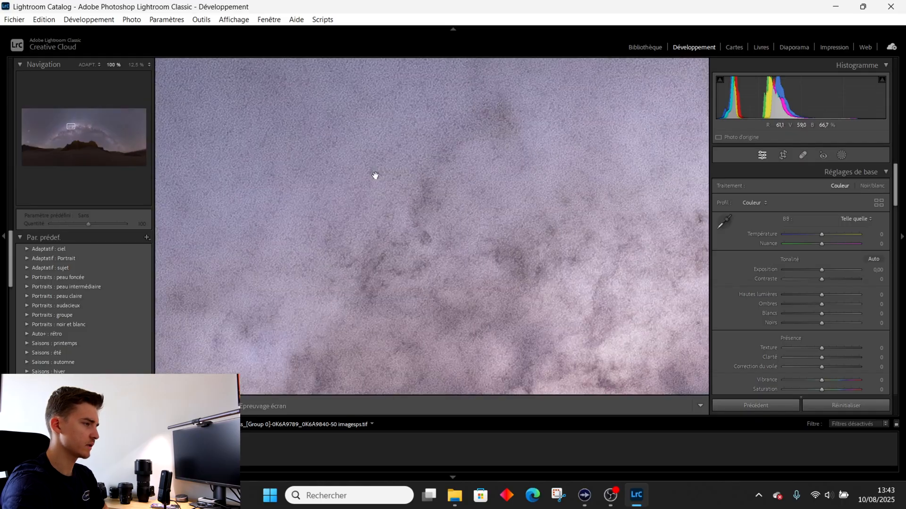
left_click(447, 218)
left_click(409, 272)
left_click_drag(428, 261, 501, 406)
left_click_drag(485, 197, 479, 307)
left_click(459, 295)
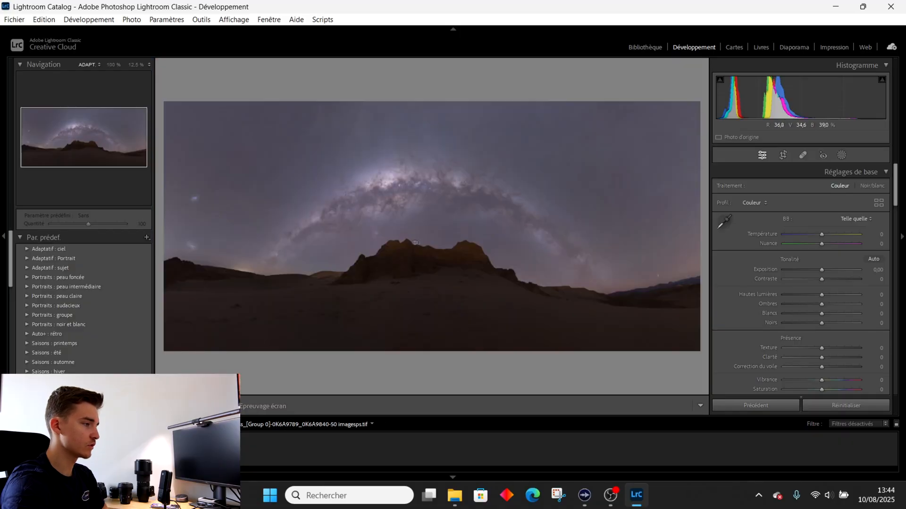
left_click(393, 237)
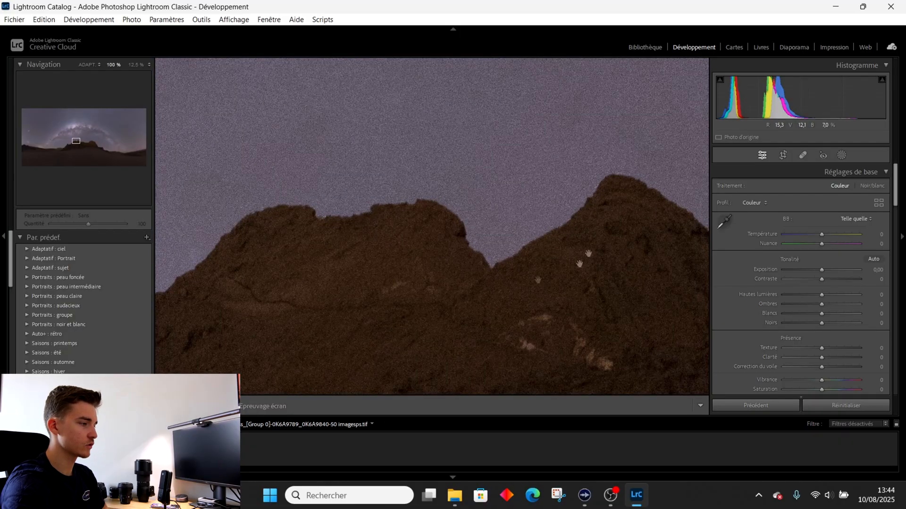
left_click(496, 285)
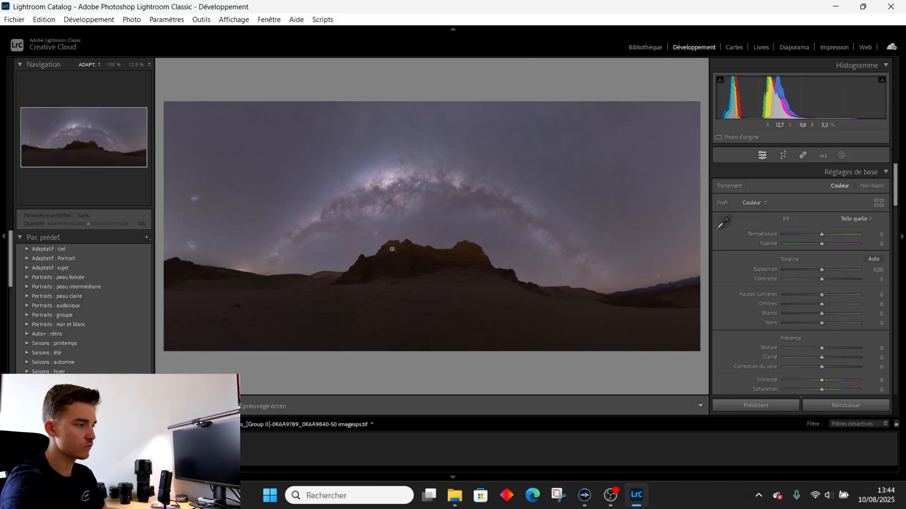
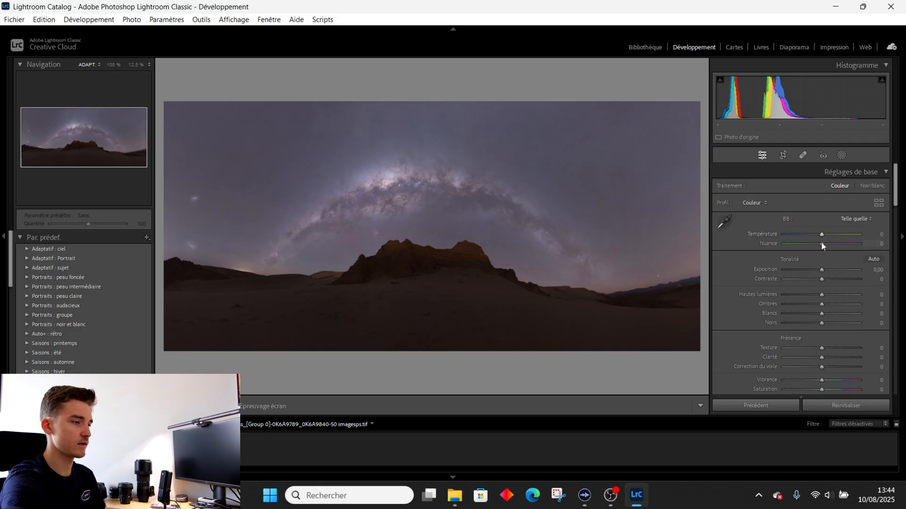
Step: Set the starless panorama's global temperature to +11 and tint to −11, and review the mask adjustments
left_click_drag(822, 234, 817, 243)
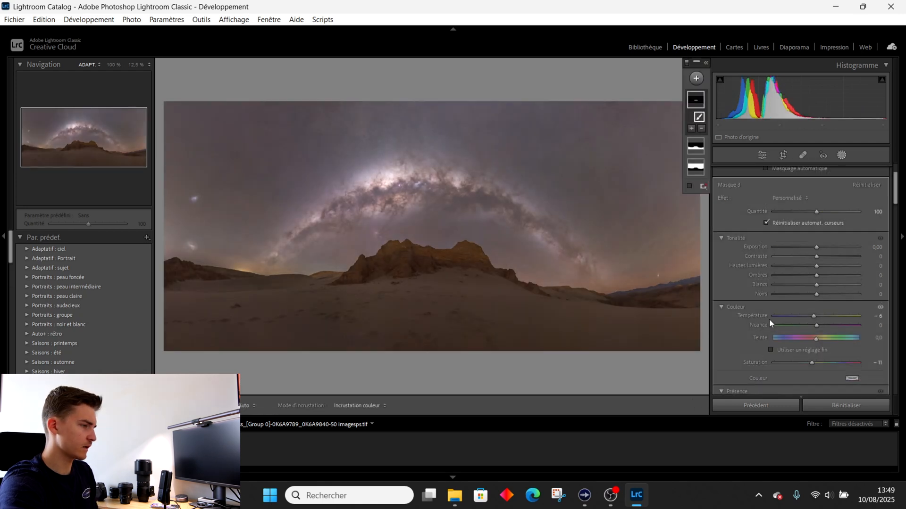
scroll(770, 320, "down", 3)
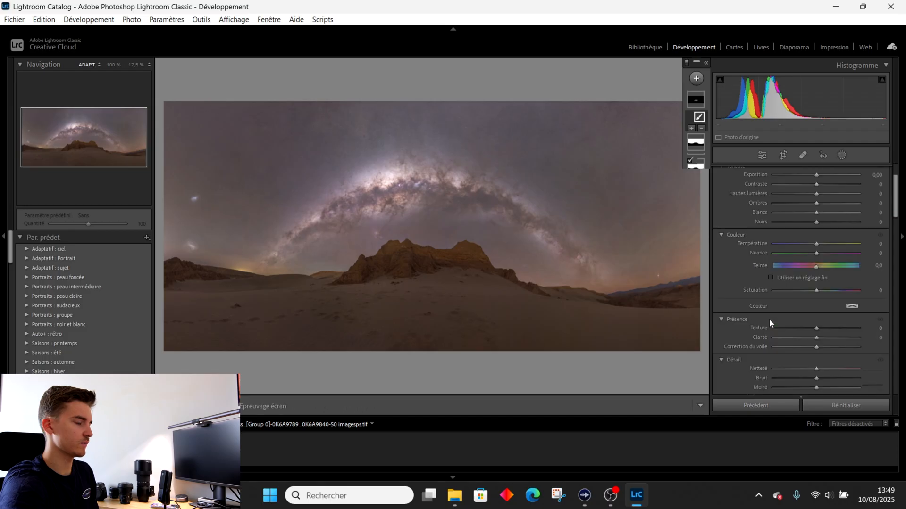
left_click(762, 155)
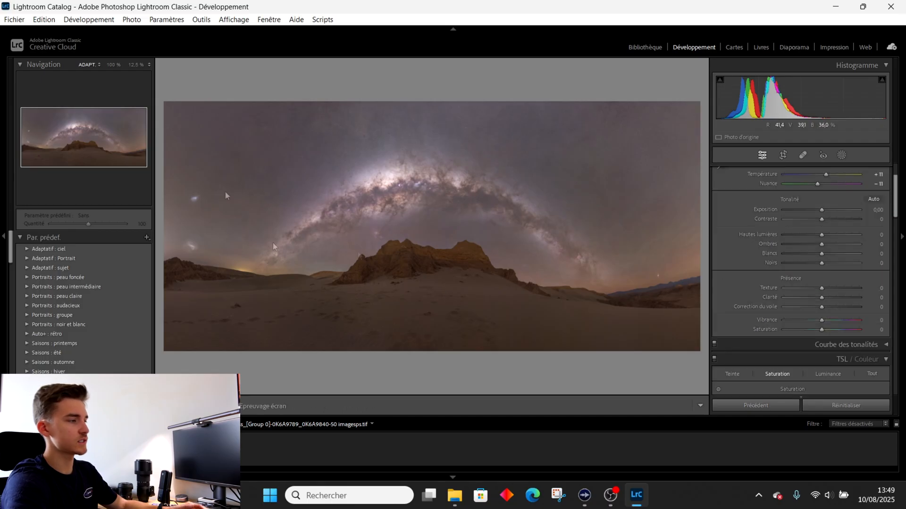
Step: Export the edited starless panorama to the Dune géologique pano\Traitées folder, keeping the file name and choosing a new name for existing files
left_click(644, 47)
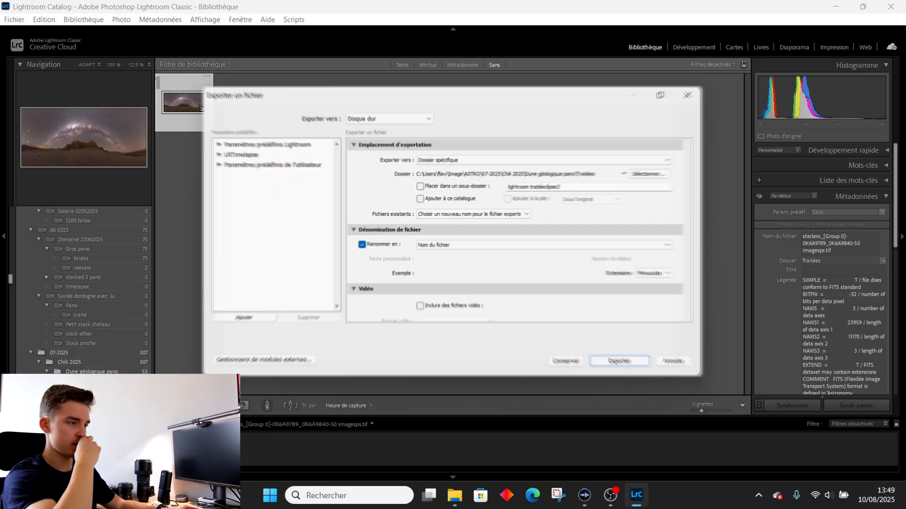
key("ctrl+shift+e")
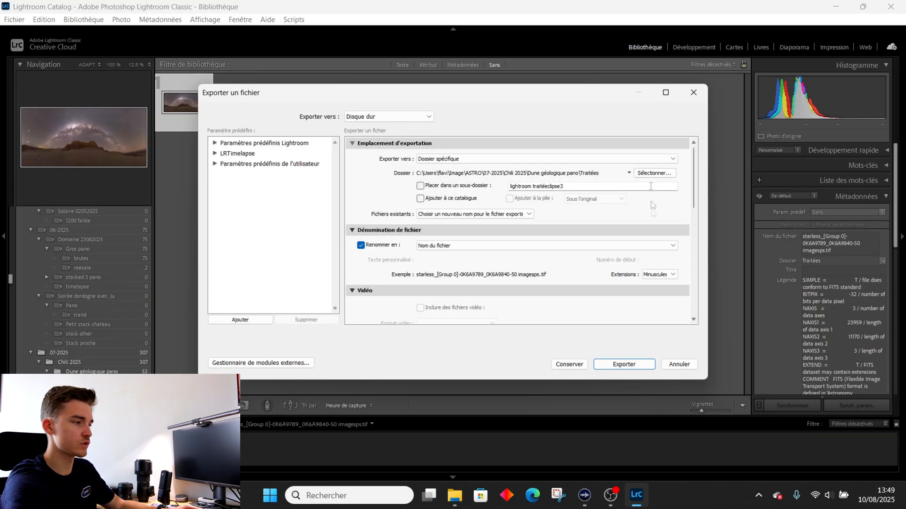
left_click(634, 365)
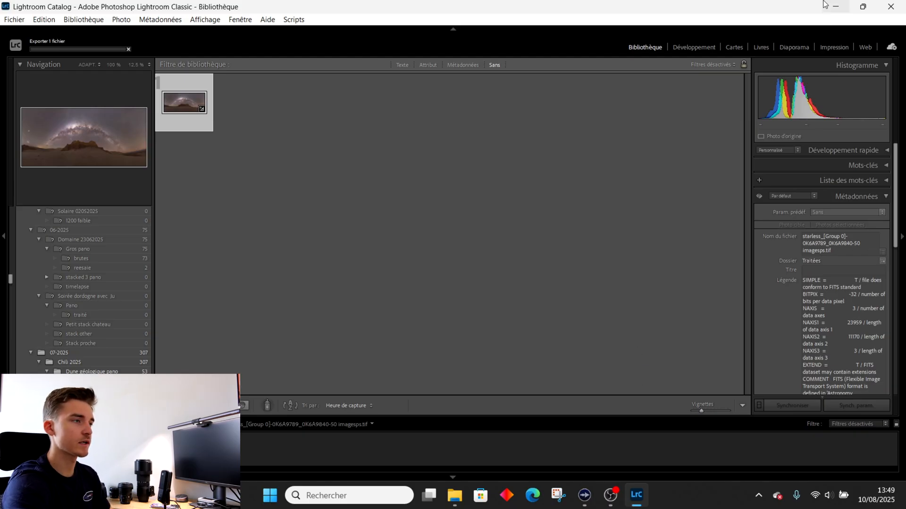
Step: Switch to Photoshop and open "starless_[Group 0]-0K6A9789_0K6A9840-50 imagesps-2" from the Traitées folder, keeping its embedded Adobe RGB (1998) profile
left_click(835, 8)
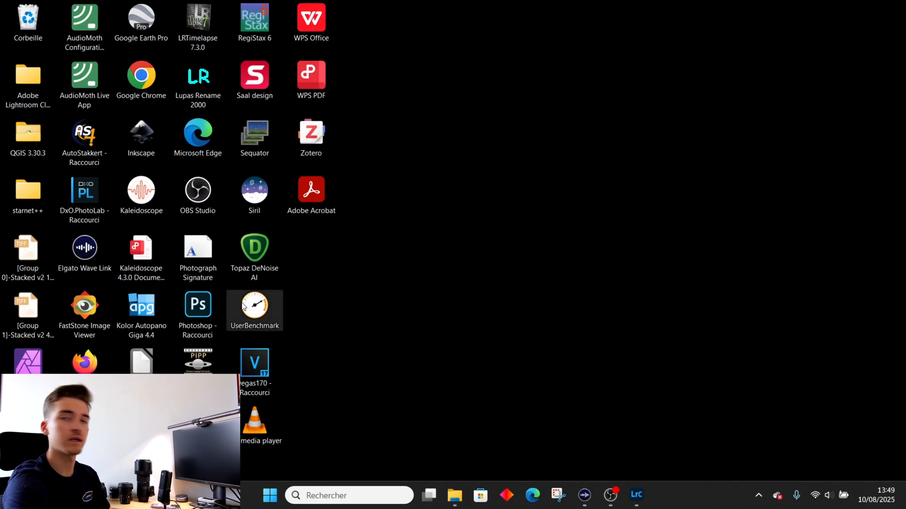
double_click(218, 307)
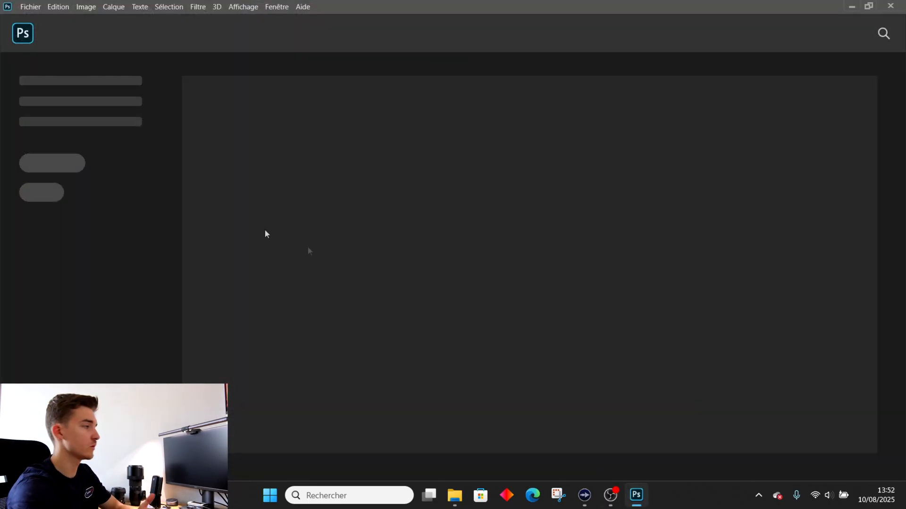
left_click(38, 6)
left_click(37, 29)
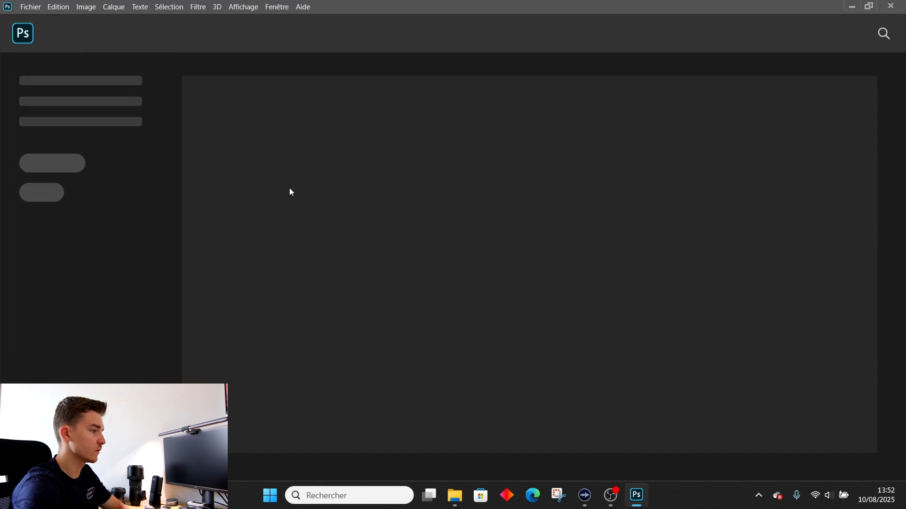
scroll(61, 186, "down", 3)
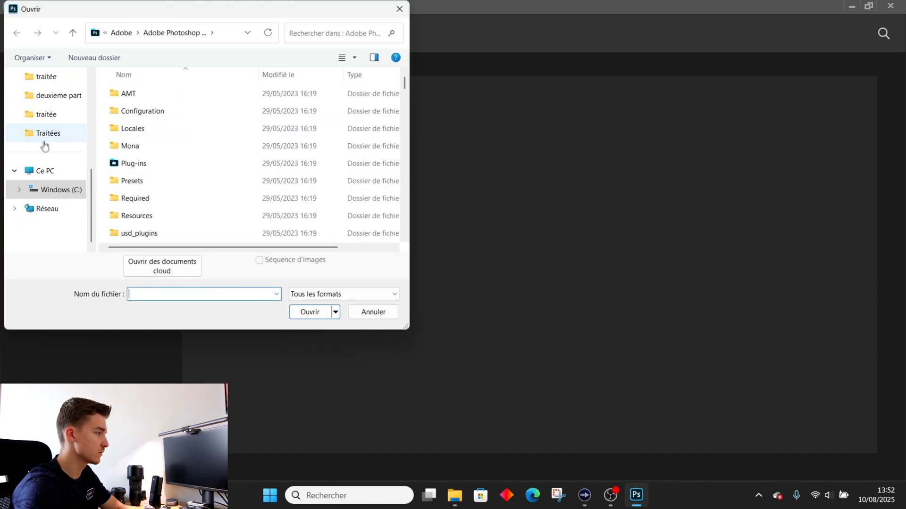
left_click(46, 137)
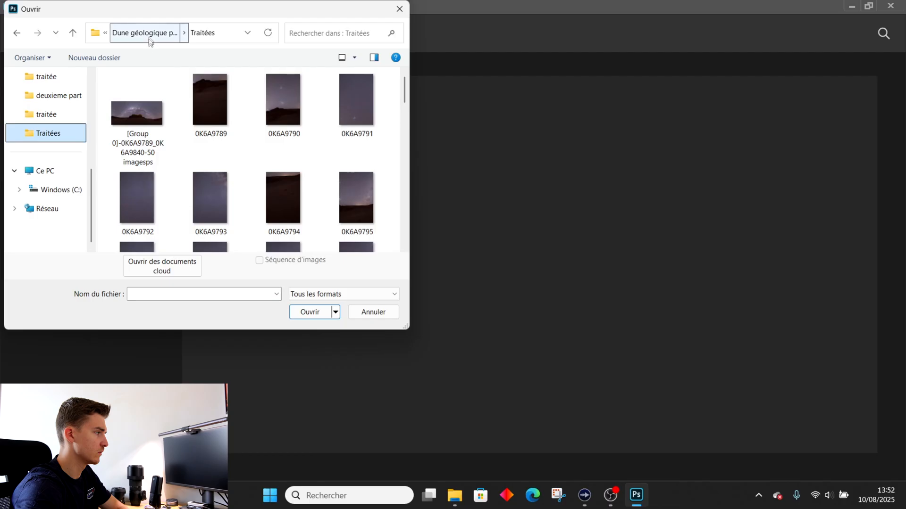
scroll(210, 120, "down", 8)
scroll(221, 122, "down", 3)
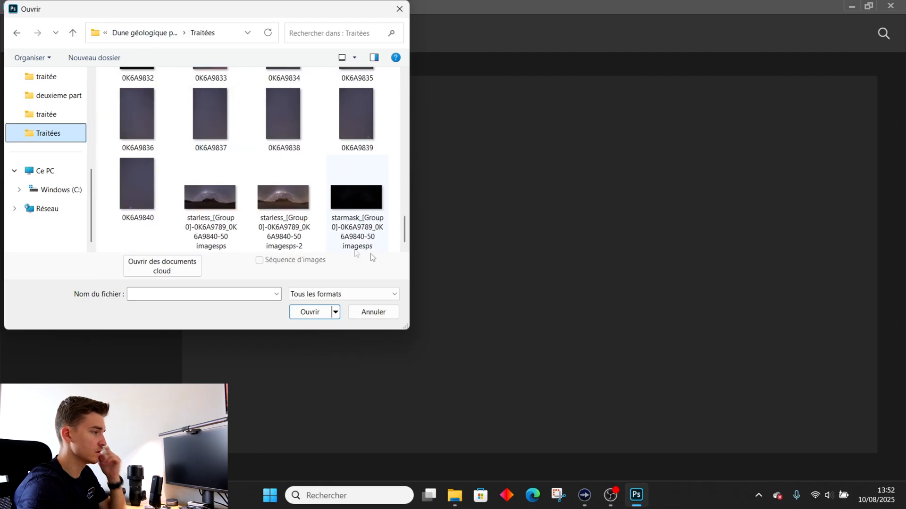
left_click(309, 230)
left_click(305, 313)
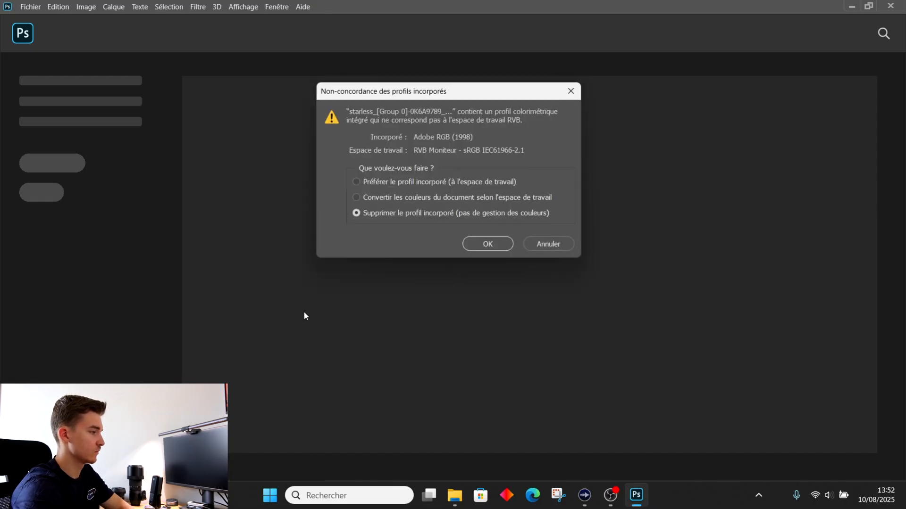
left_click(358, 181)
left_click(484, 240)
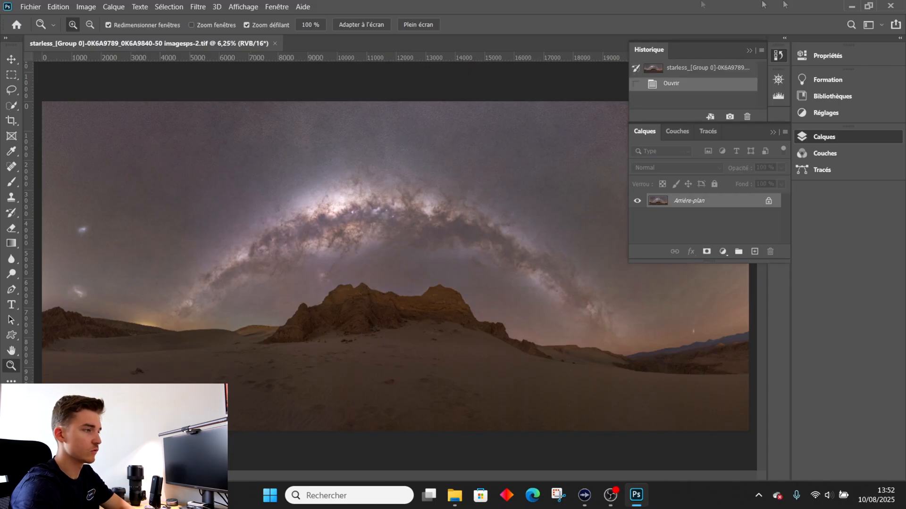
Step: Place the starmask image from the file explorer over the starless panorama, set its blend mode to Superposition and commit the placement
mouse_move(726, 53)
left_mouse_down()
mouse_move(747, 55)
mouse_move(728, 54)
left_mouse_up()
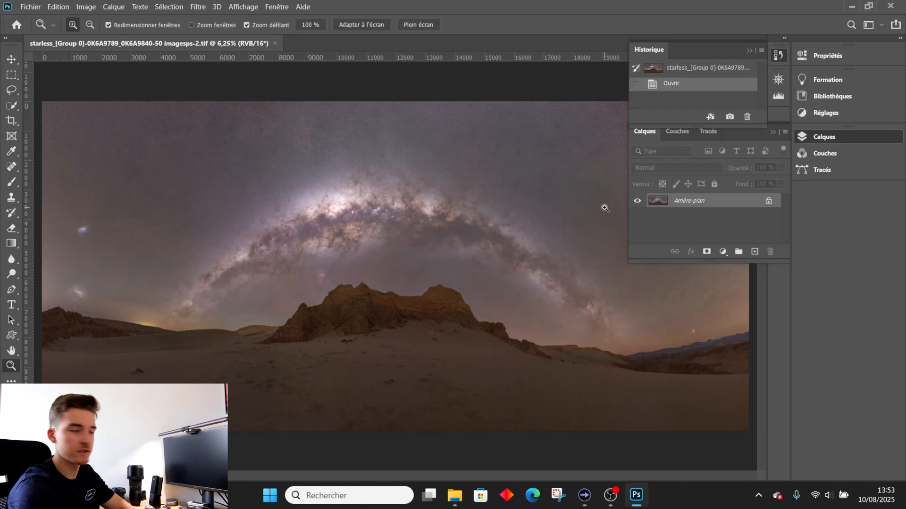
left_click(454, 495)
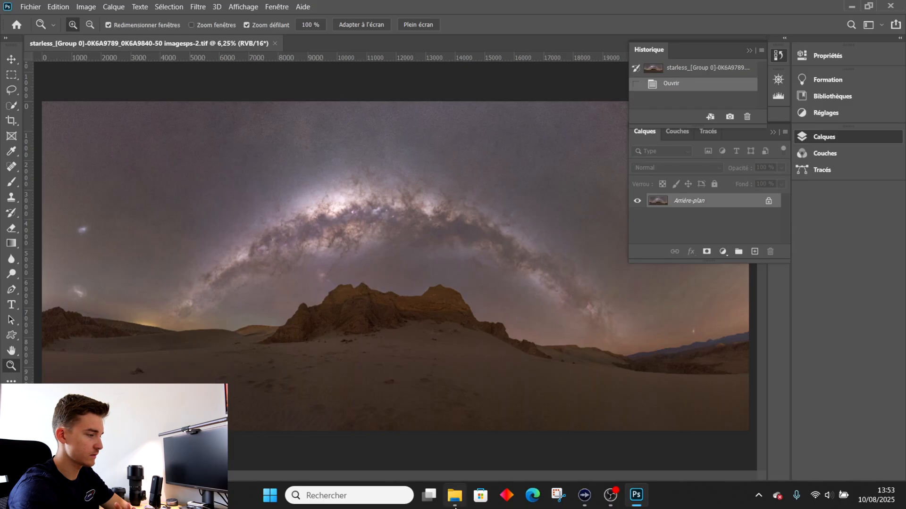
left_click(251, 372)
left_click_drag(296, 362, 698, 327)
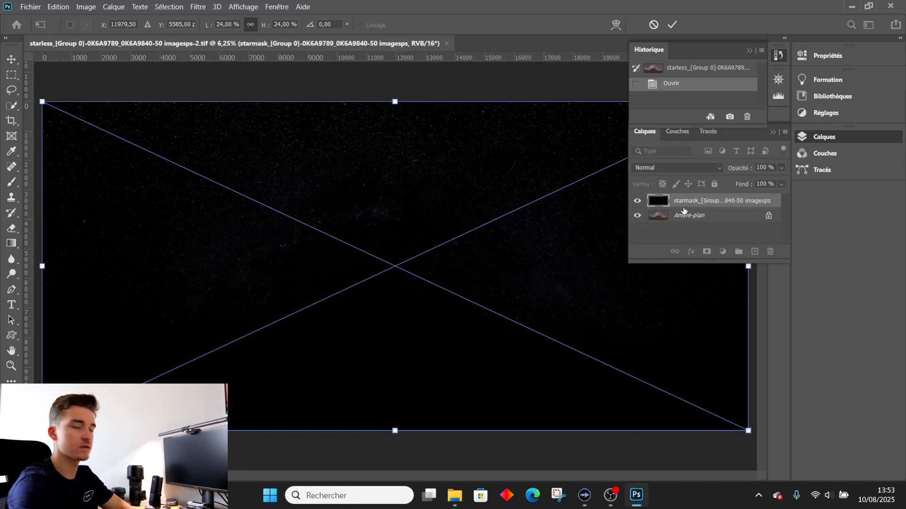
left_click(680, 169)
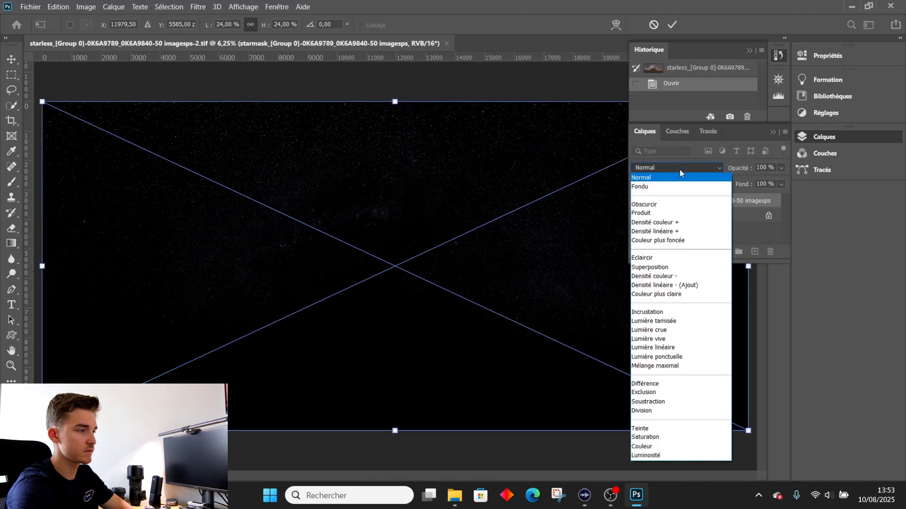
left_click(660, 268)
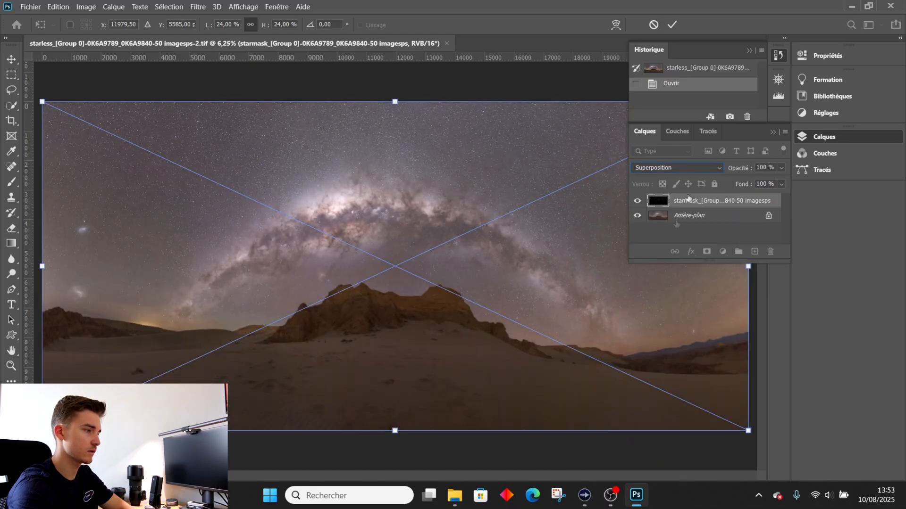
key("z")
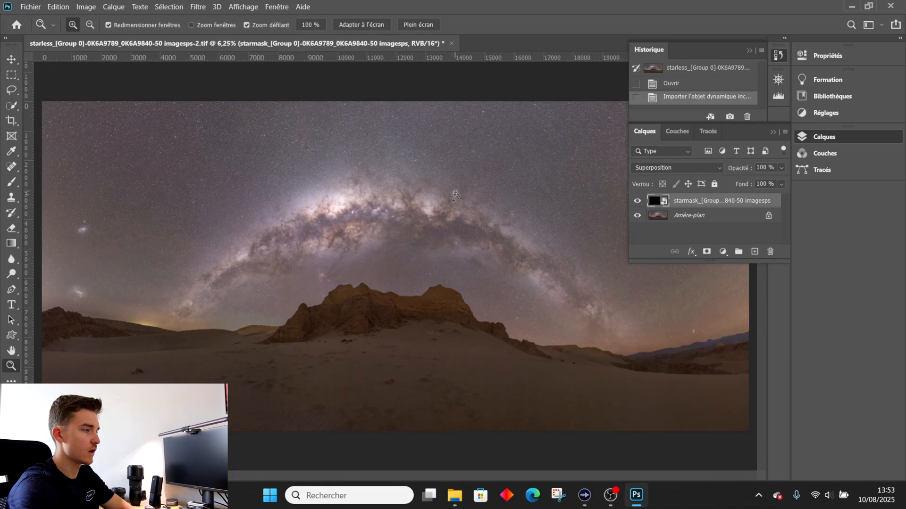
Step: Inspect the stars above the Milky Way up close and hide the Arrière-plan layer to isolate the starmask
scroll(416, 179, "up", 10)
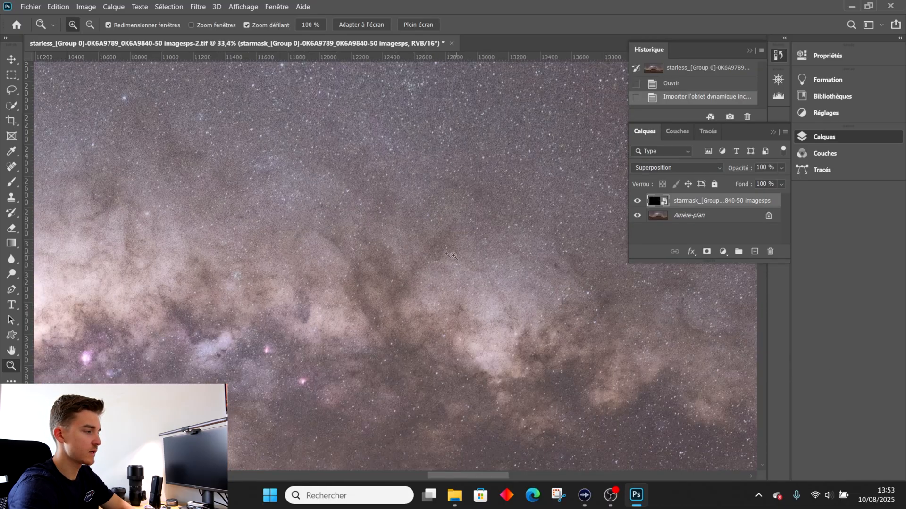
scroll(452, 229, "up", 4)
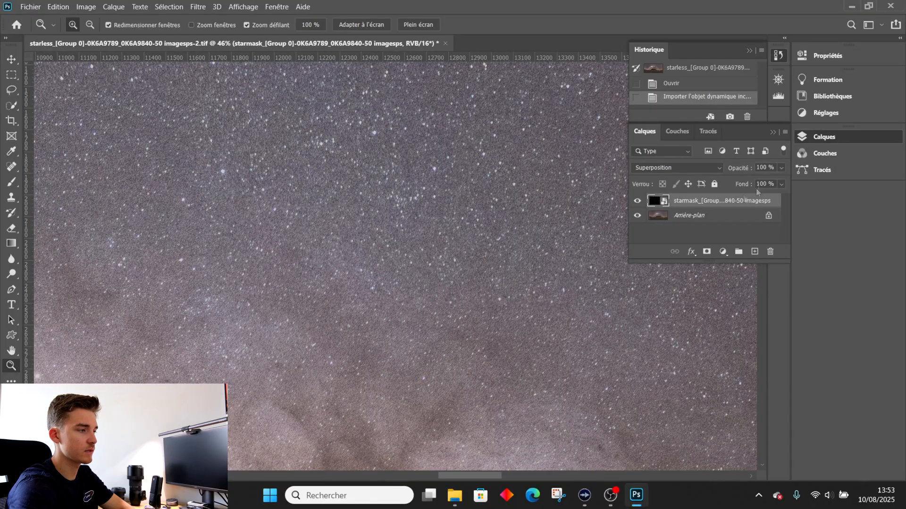
left_click(638, 215)
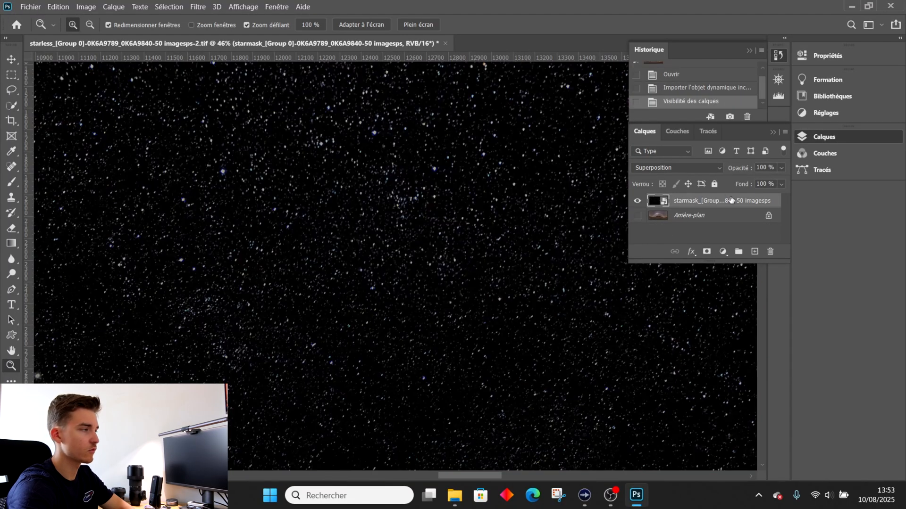
Step: Apply a Camera Raw filter to the starmask layer with exposure +0,25, whites +54 and clarity +7
left_click(197, 7)
left_click(225, 70)
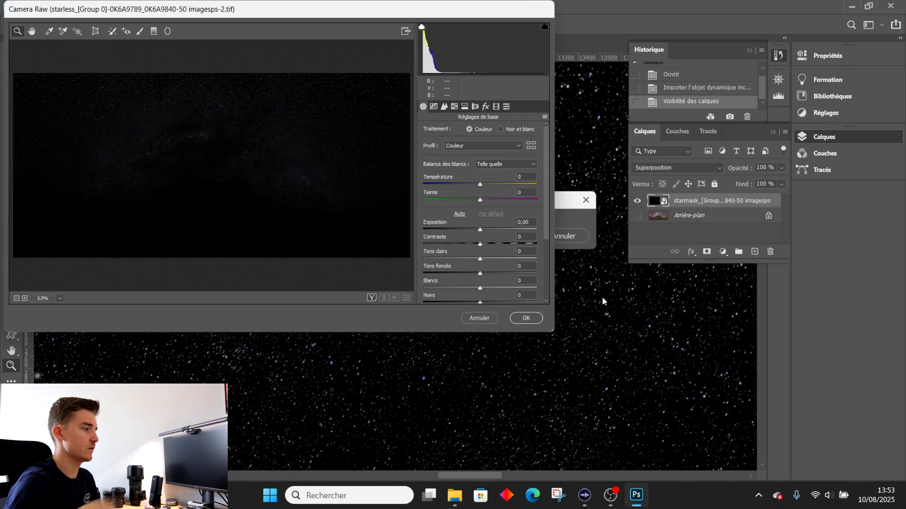
left_click_drag(553, 326, 644, 399)
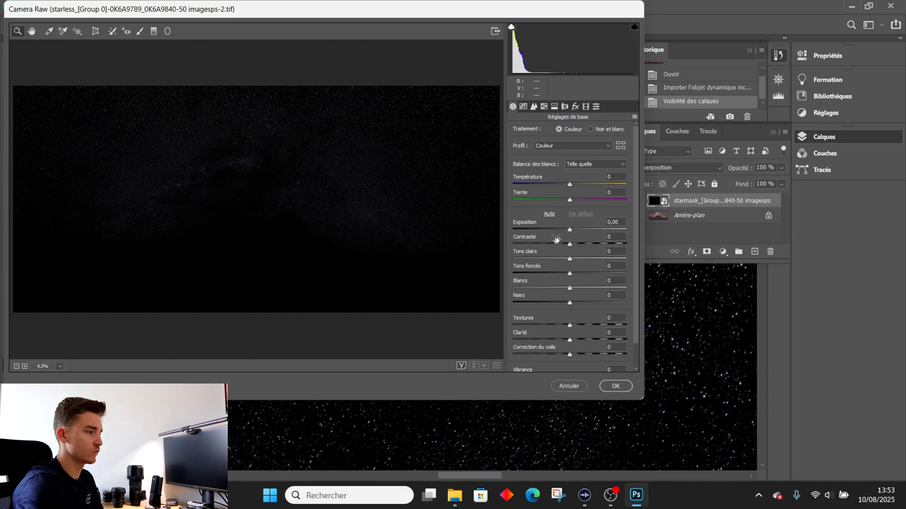
left_click(570, 231)
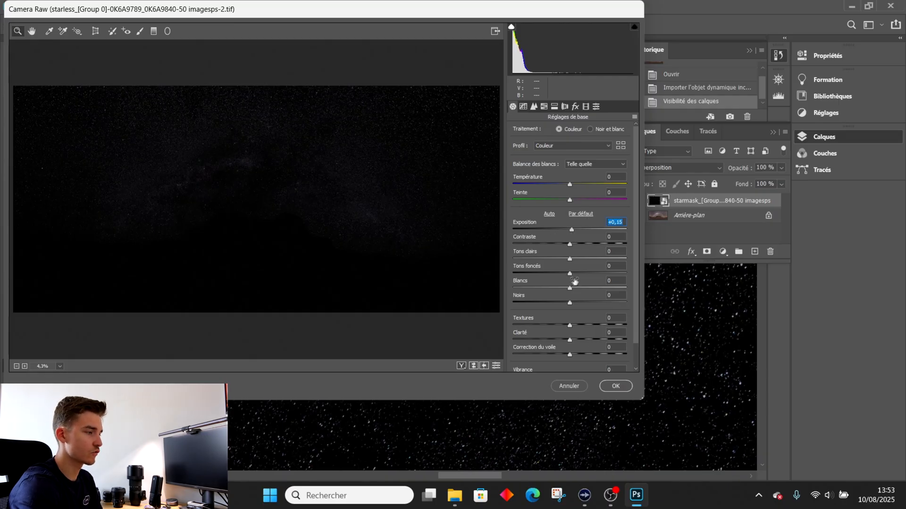
left_click_drag(569, 291, 601, 293)
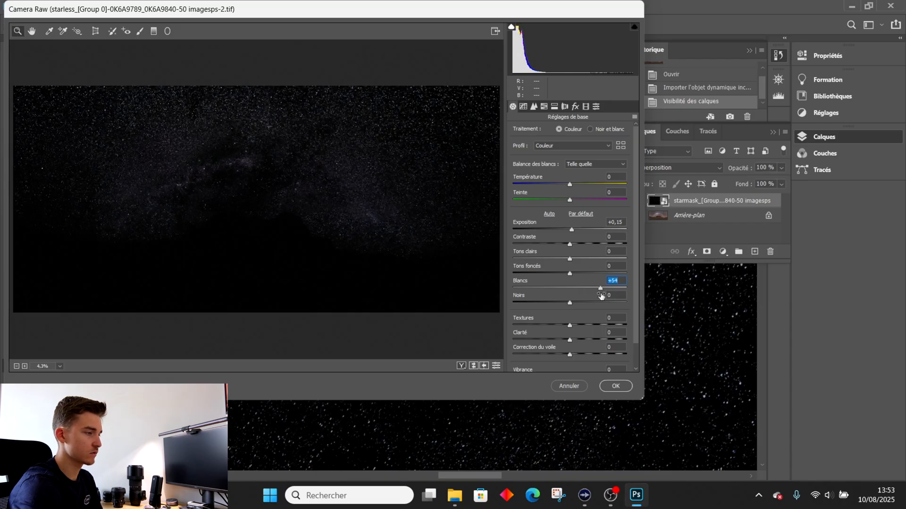
left_click_drag(569, 339, 572, 339)
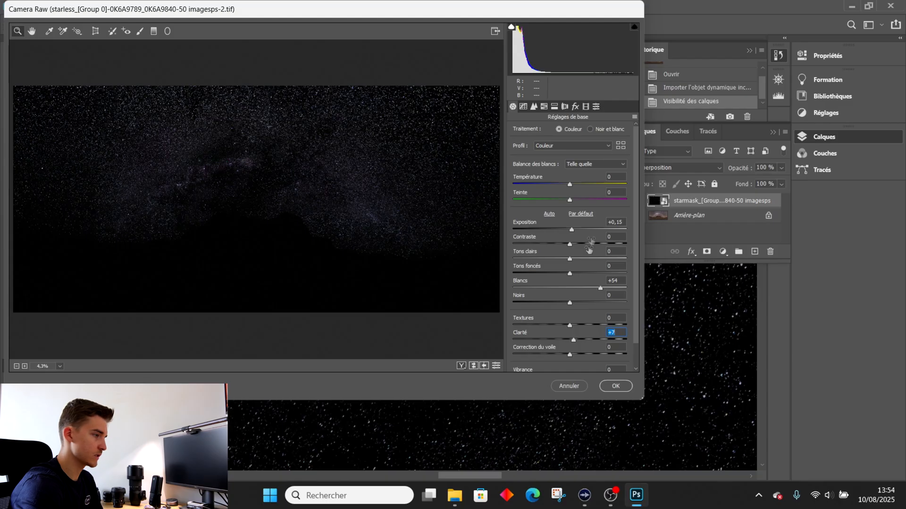
left_click(573, 229)
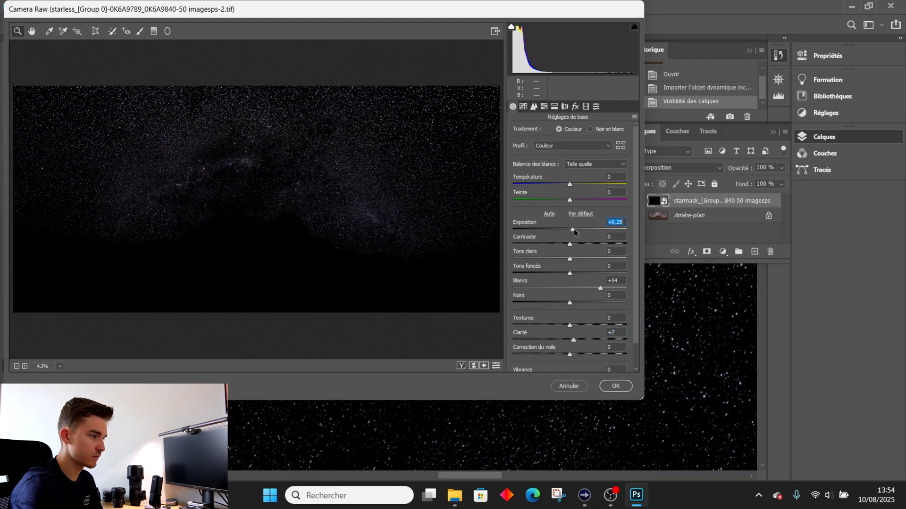
left_click(615, 386)
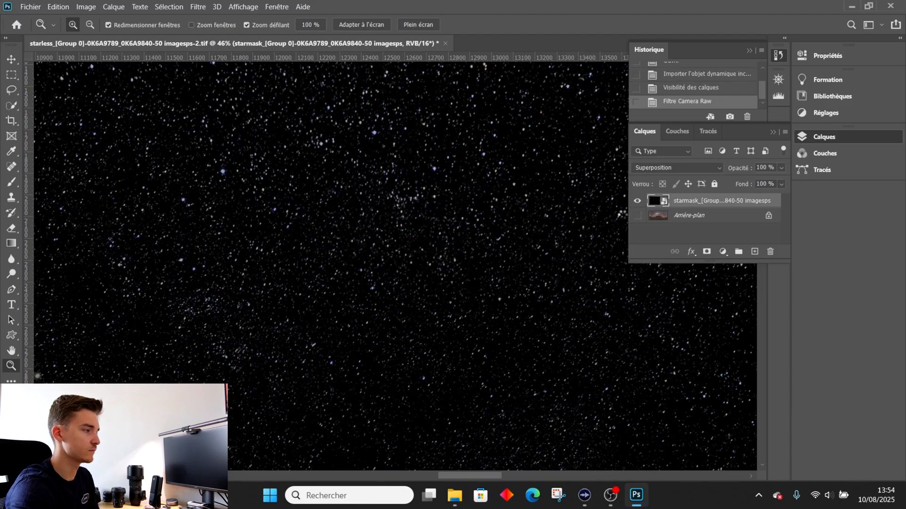
Step: Open a second Camera Raw filter on the starmask layer and examine the coloured fringes around the stars up close
left_click(197, 5)
left_click(226, 70)
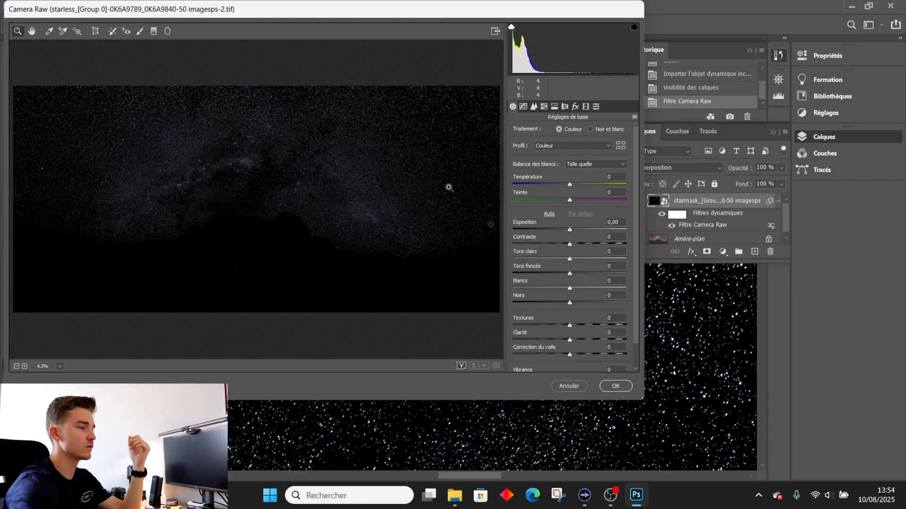
left_click_drag(255, 150, 264, 187)
left_click_drag(460, 247, 515, 285)
left_click_drag(430, 147, 460, 148)
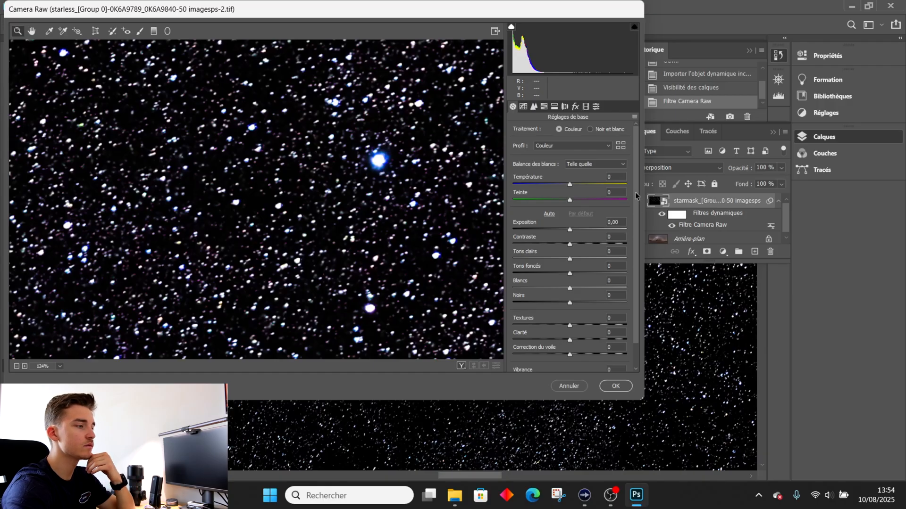
scroll(635, 196, "down", 2)
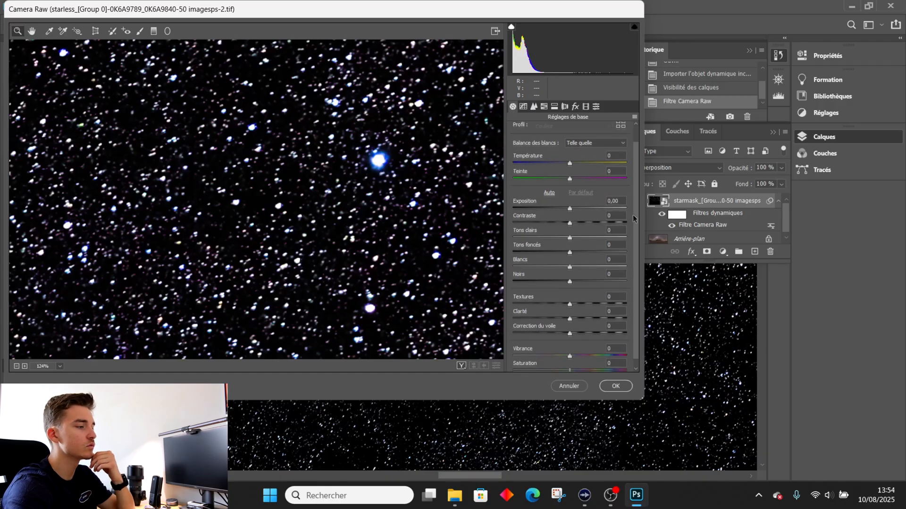
Step: Widen the defringe purple and green hue ranges to 0/100, with purple amount 2 and green amount 4
left_click(564, 108)
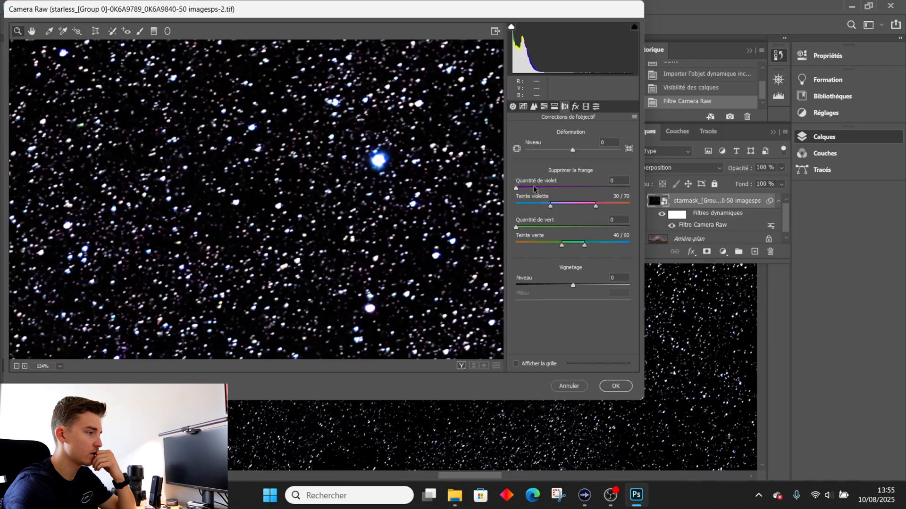
left_click_drag(549, 207, 528, 189)
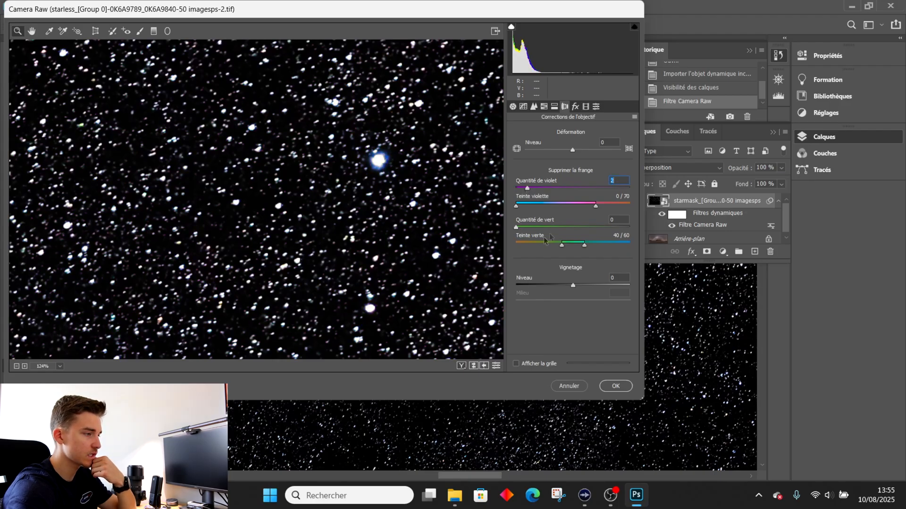
left_click_drag(584, 246, 629, 245)
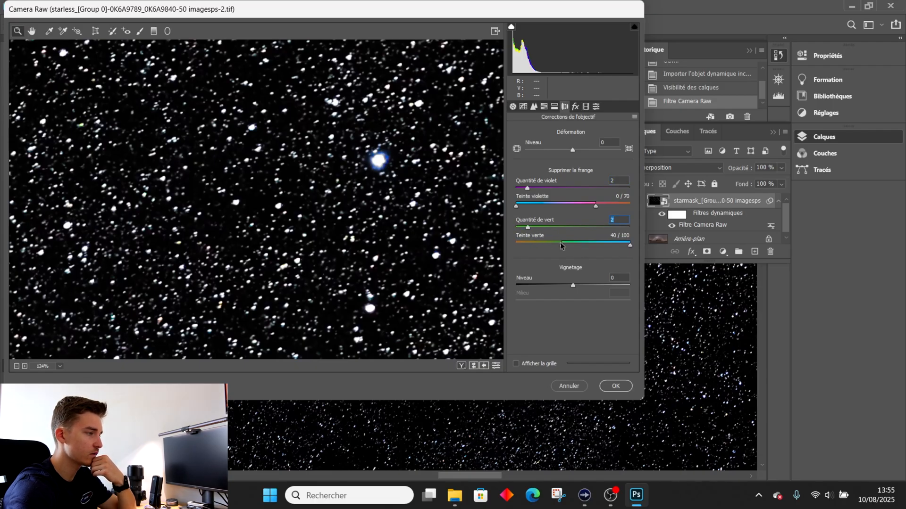
left_click_drag(595, 205, 630, 207)
left_click_drag(561, 246, 459, 252)
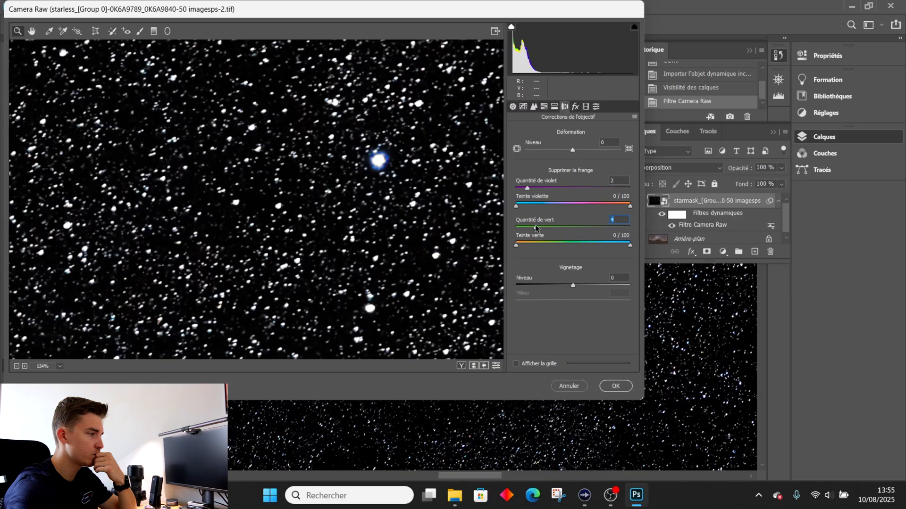
Step: Set the defringe purple amount to 3 and green amount to 1, check the stars and apply the Camera Raw filter
left_click(531, 189)
left_click(526, 228)
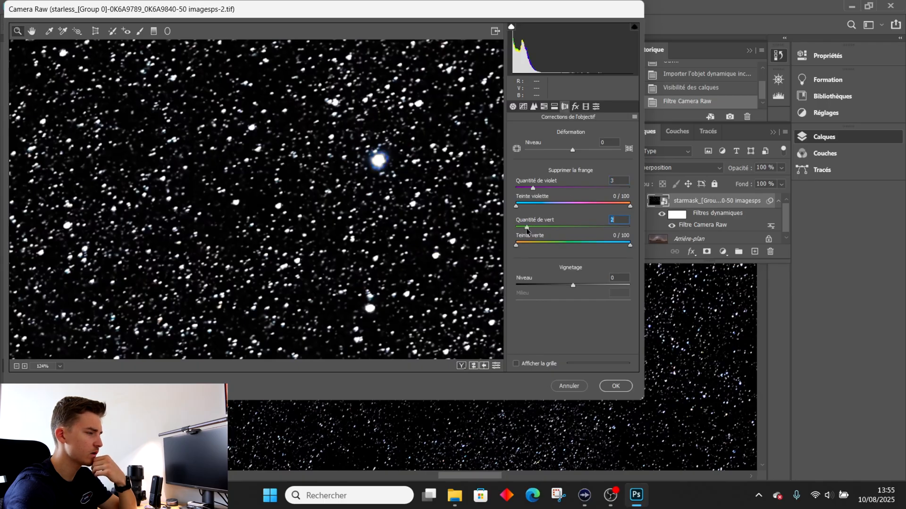
left_click(522, 227)
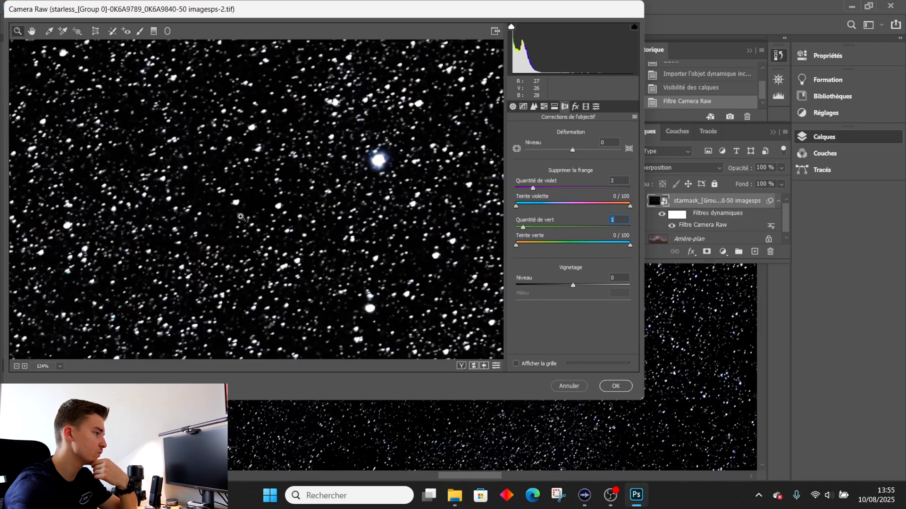
scroll(292, 189, "down", 1)
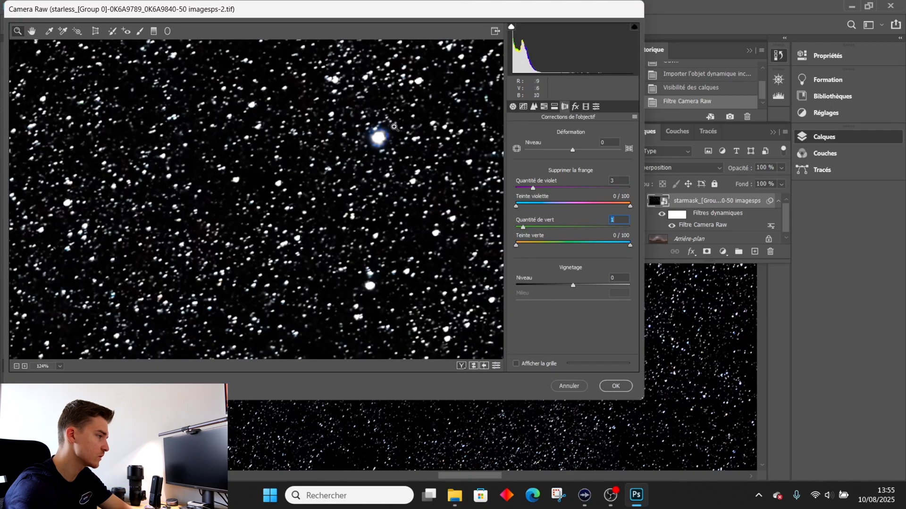
key("ctrl+0")
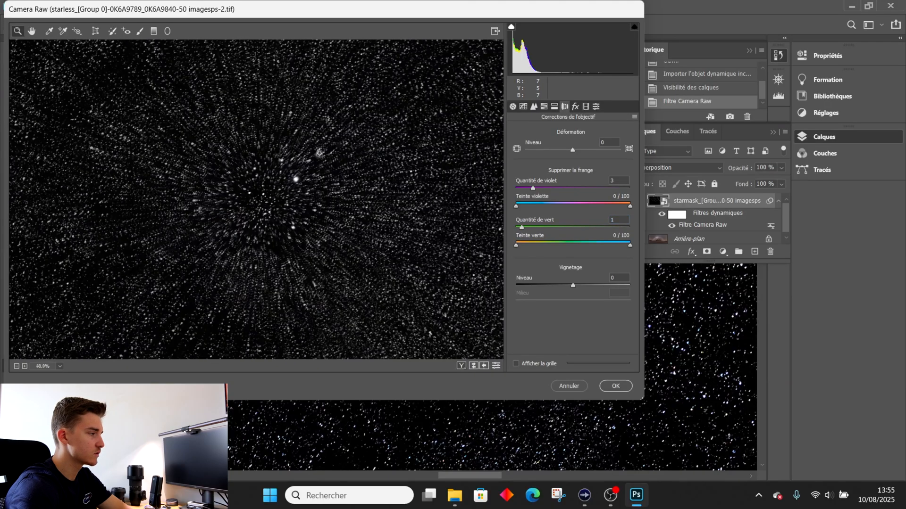
left_click(609, 388)
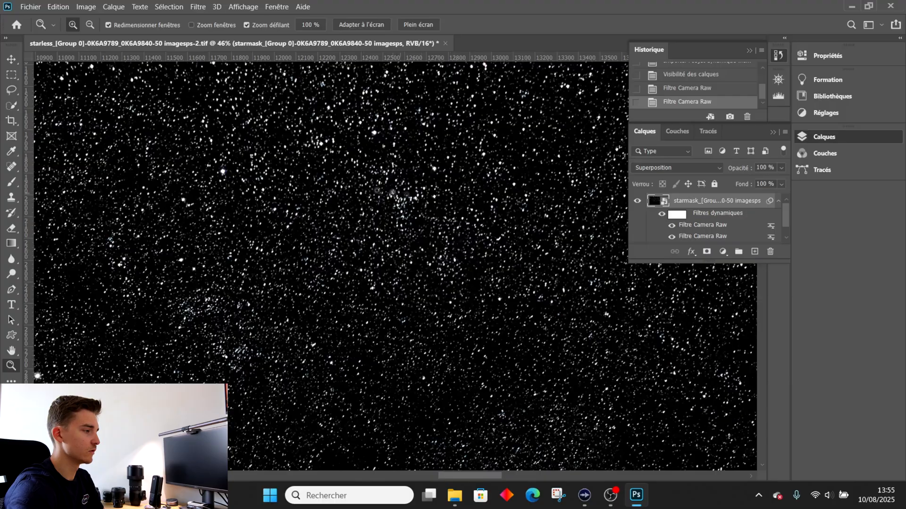
Step: Check the filtered stars up close and as a whole, and show the Arrière-plan layer again
left_click_drag(533, 298, 110, 159)
left_click_drag(481, 381, 264, 386)
left_click_drag(266, 260, 359, 329)
left_click_drag(428, 293, 396, 248)
left_click_drag(454, 273, 547, 296)
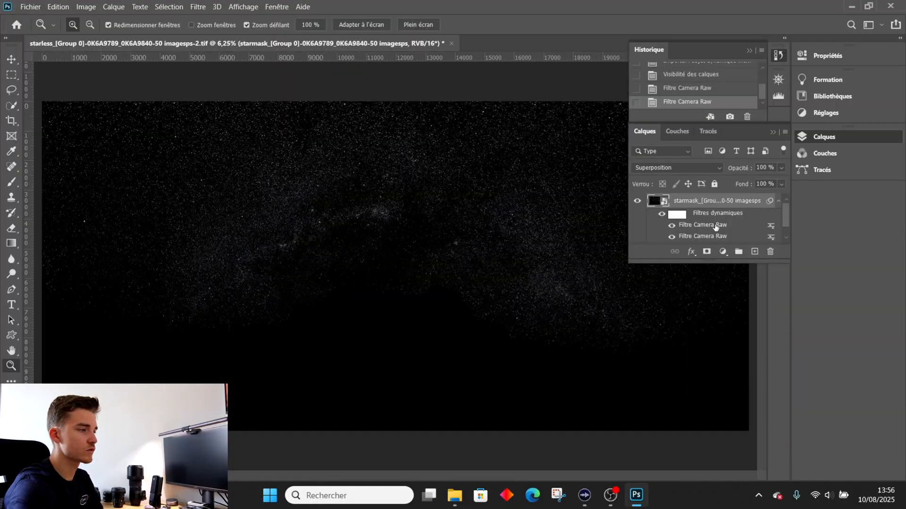
scroll(714, 228, "down", 1)
left_click(641, 237)
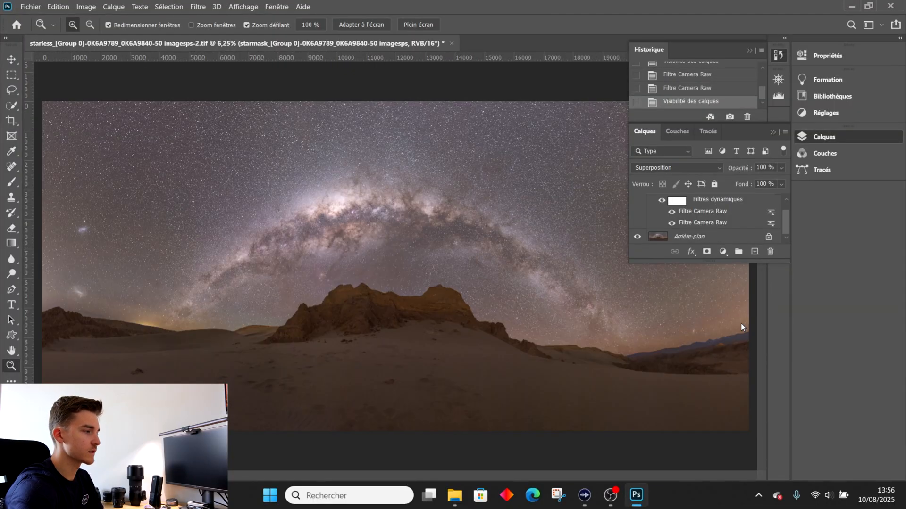
Step: Apply the Antipoussière filter to the starmask layer with a radius of 2 pixels and a threshold of 10 levels
left_click(394, 209)
left_click_drag(394, 209, 375, 198)
left_click_drag(560, 270, 507, 281)
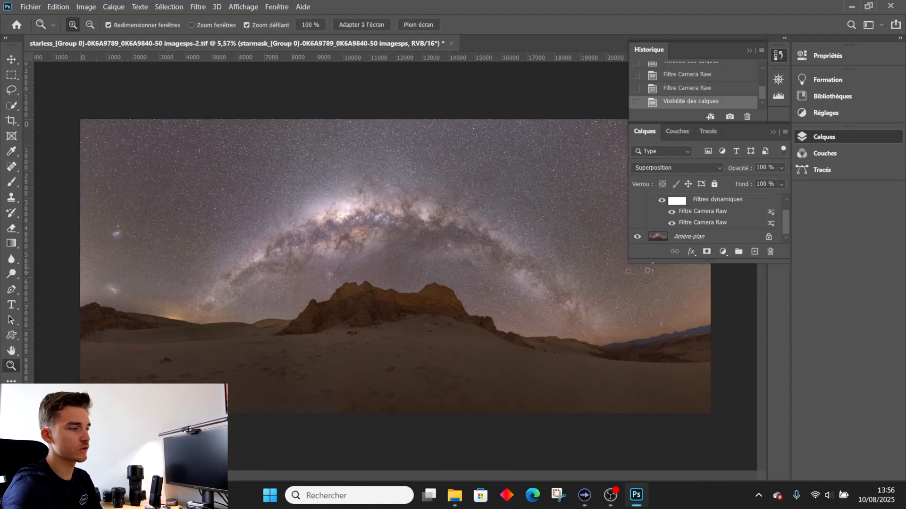
scroll(705, 202, "up", 1)
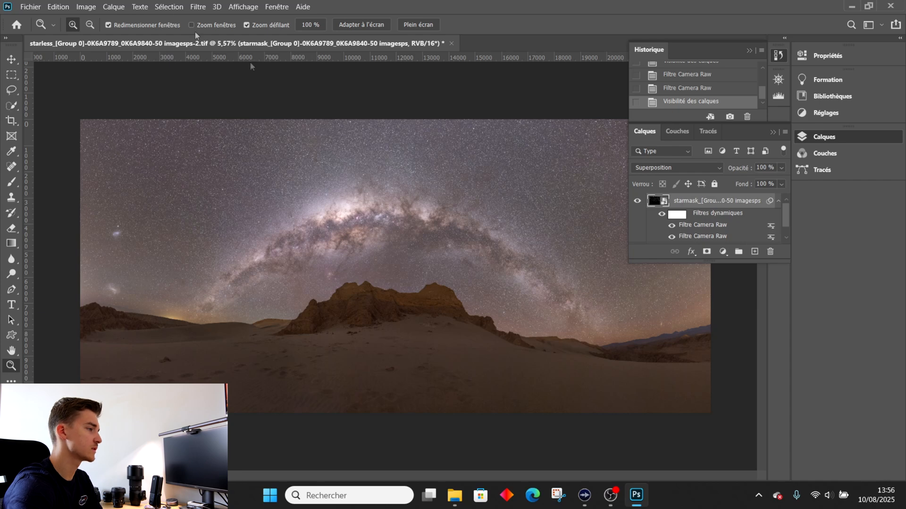
left_click(198, 7)
mouse_move(224, 135)
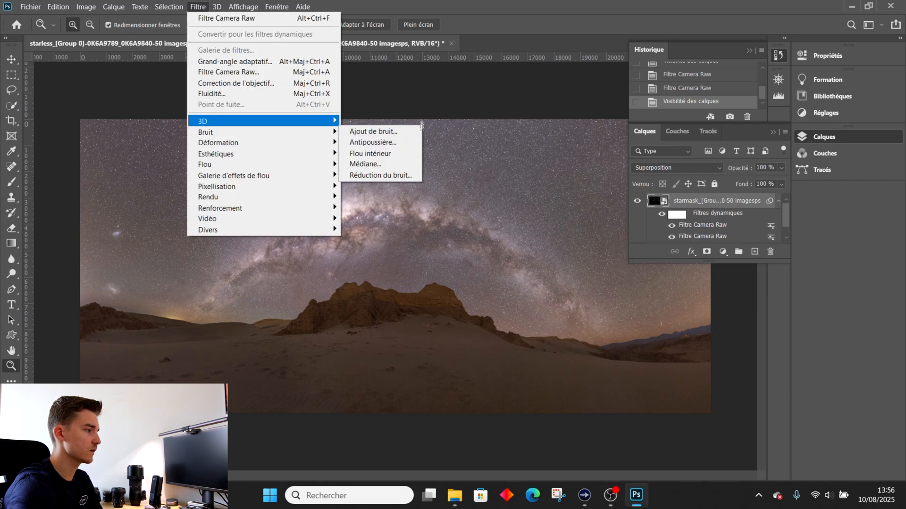
left_click(373, 142)
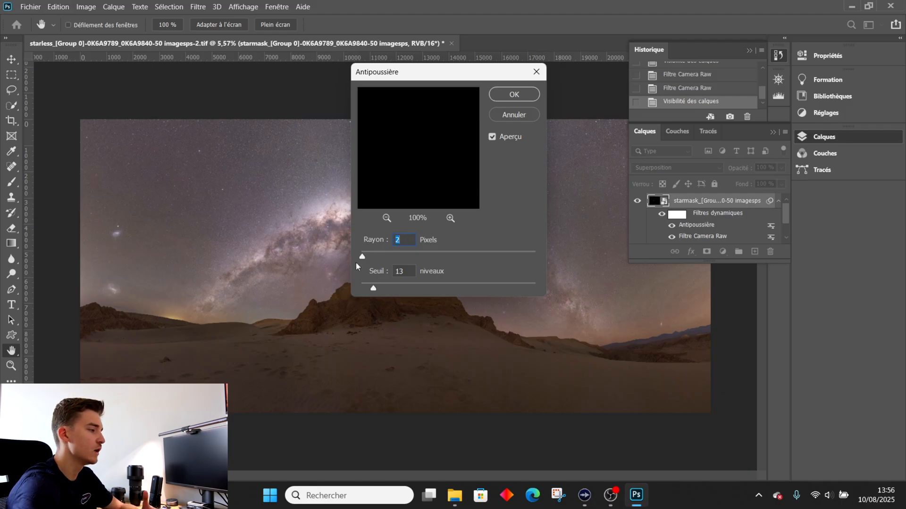
left_click_drag(373, 290, 371, 289)
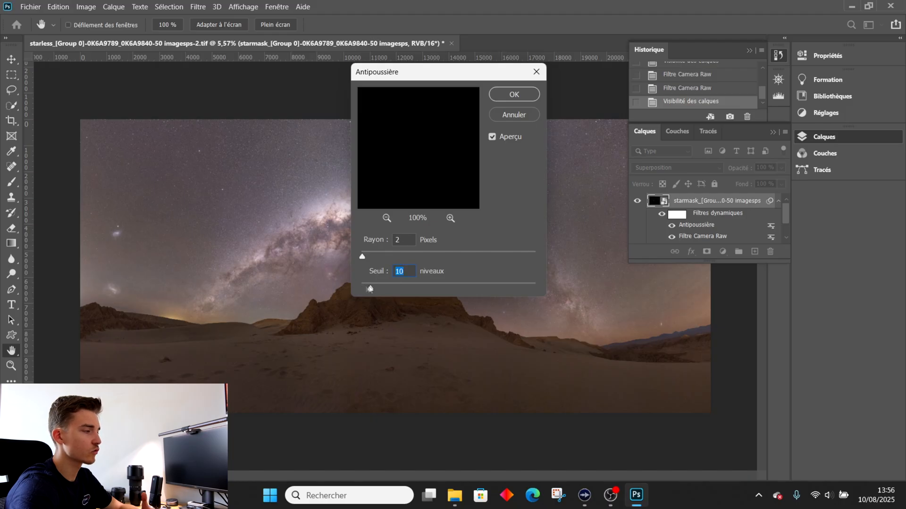
left_click(513, 95)
key("z")
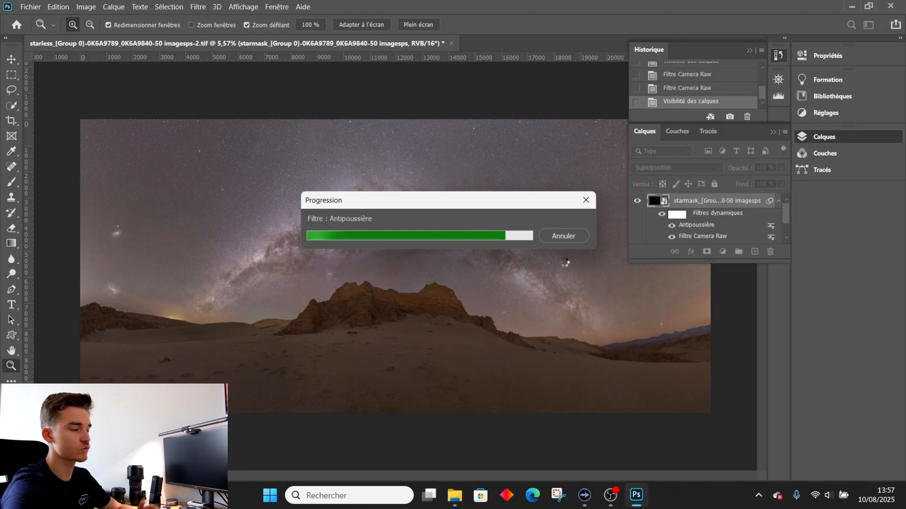
Step: Examine the filtered stars up close around the Milky Way core and above the mountains on the panorama's right horizon
left_click_drag(491, 222, 405, 314)
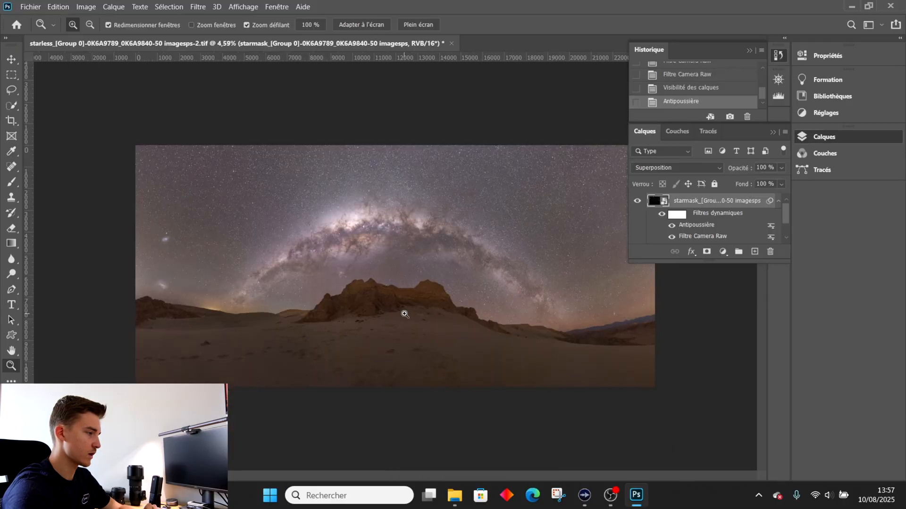
left_click_drag(472, 322, 306, 195)
left_click_drag(366, 87, 321, 90)
left_click_drag(388, 88, 409, 177)
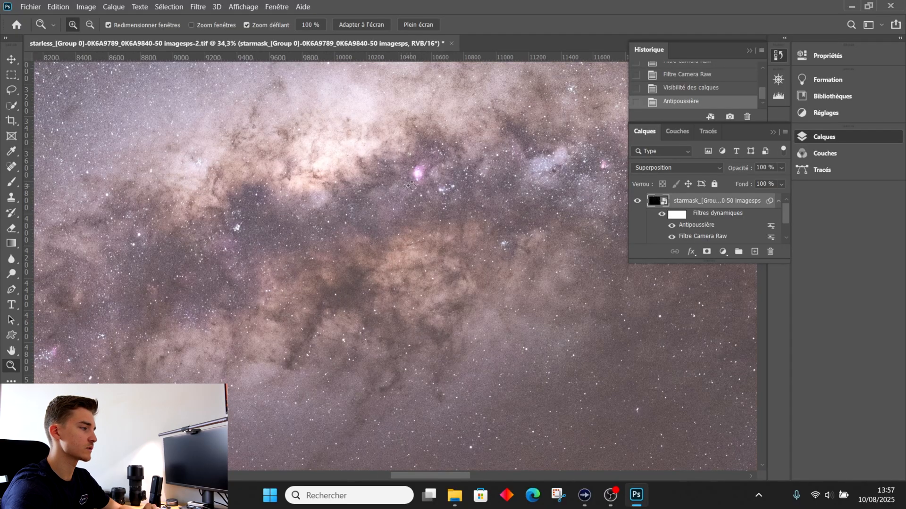
left_click_drag(423, 171, 331, 177)
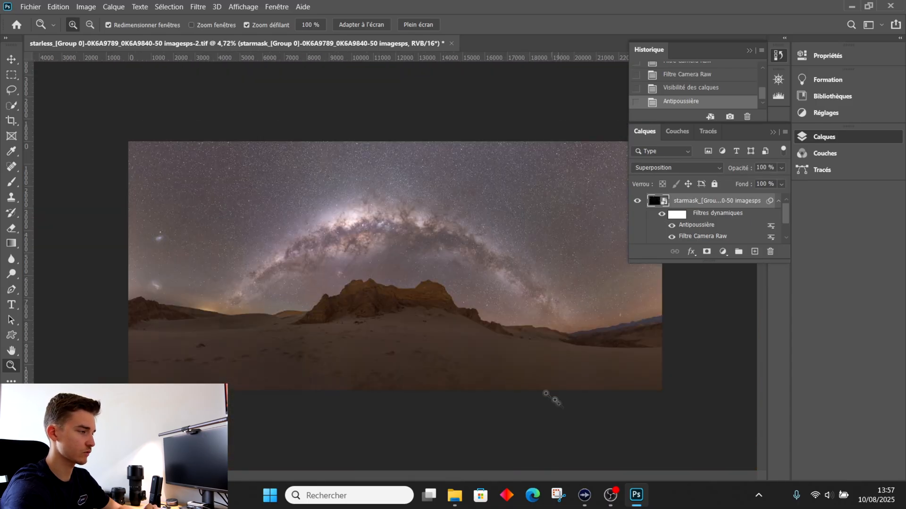
left_click_drag(612, 320, 669, 356)
left_click_drag(510, 240, 417, 246)
left_click_drag(495, 270, 472, 253)
left_click_drag(348, 230, 345, 207)
left_click_drag(672, 315, 741, 384)
scroll(578, 390, "down", 1)
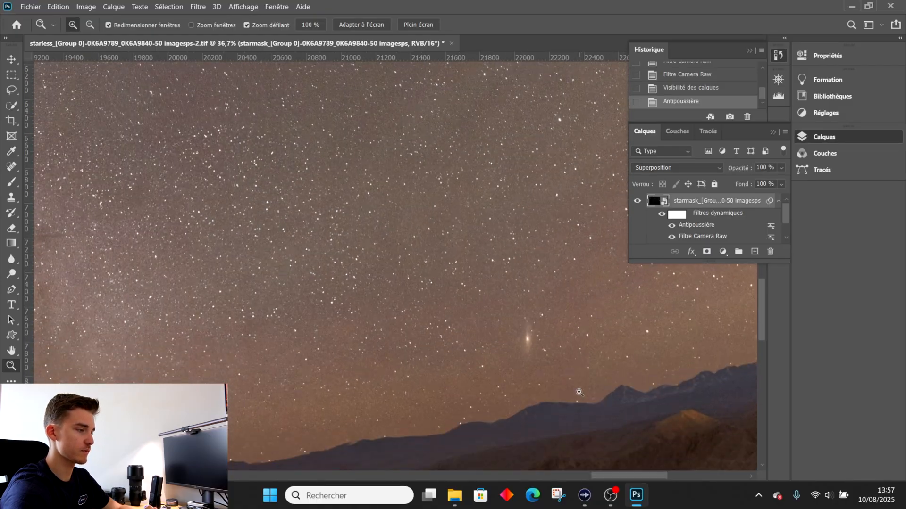
left_click_drag(545, 347, 538, 322)
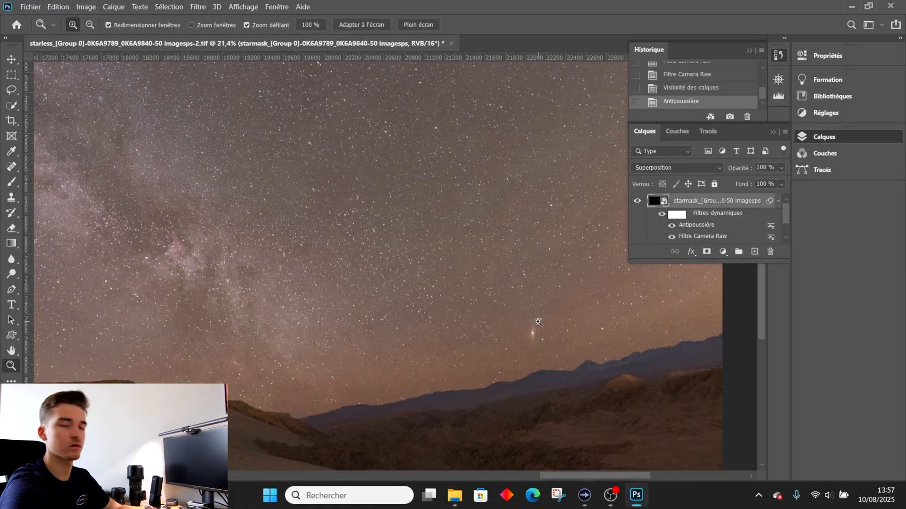
left_click_drag(474, 360, 281, 282)
left_click_drag(501, 373, 536, 379)
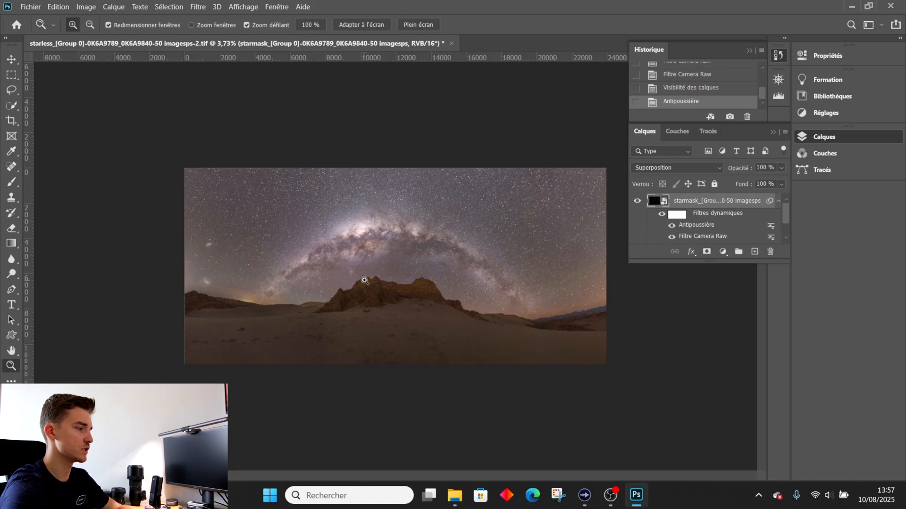
left_click_drag(364, 281, 392, 278)
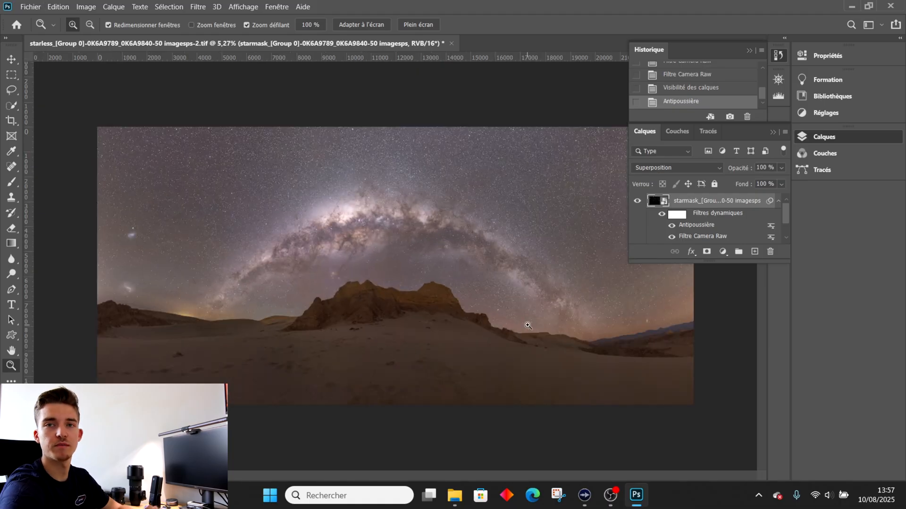
Step: Examine the stars around the two Magellanic Clouds and the bright Milky Way core at high magnification
left_click_drag(103, 255, 391, 345)
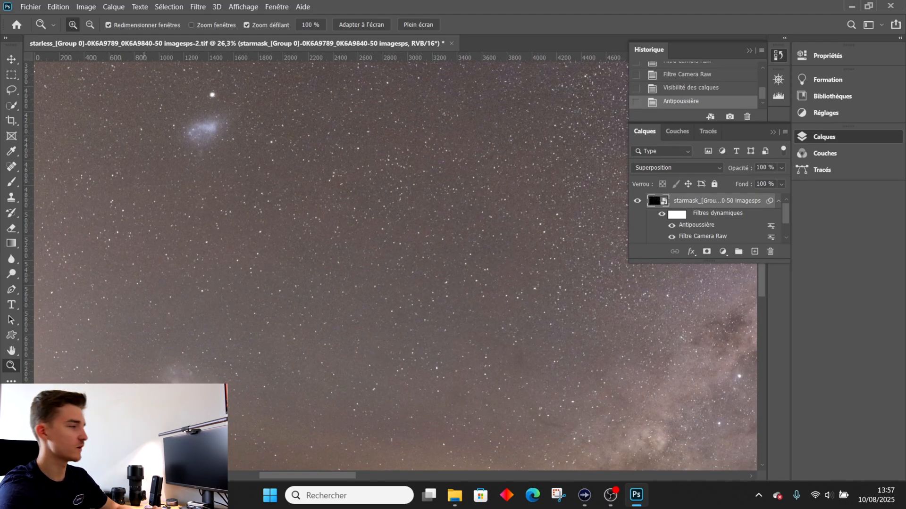
left_click_drag(200, 111, 175, 237)
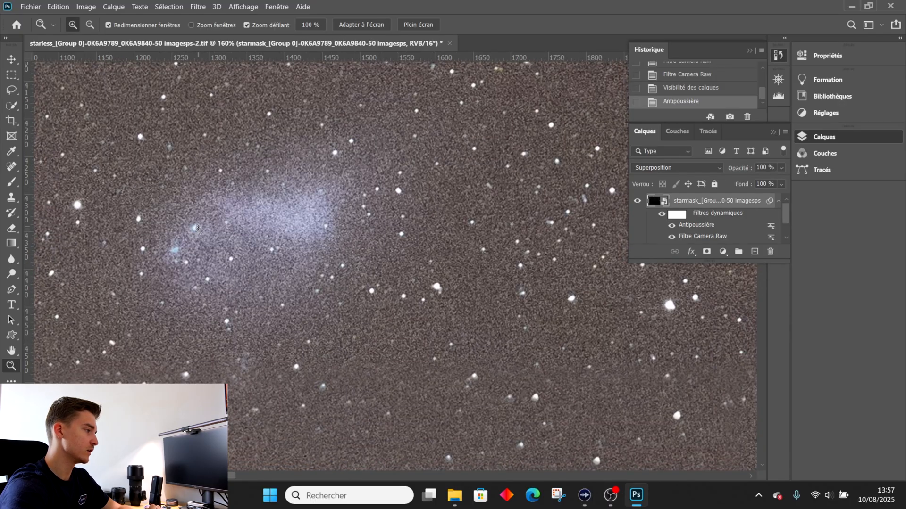
scroll(201, 261, "down", 10)
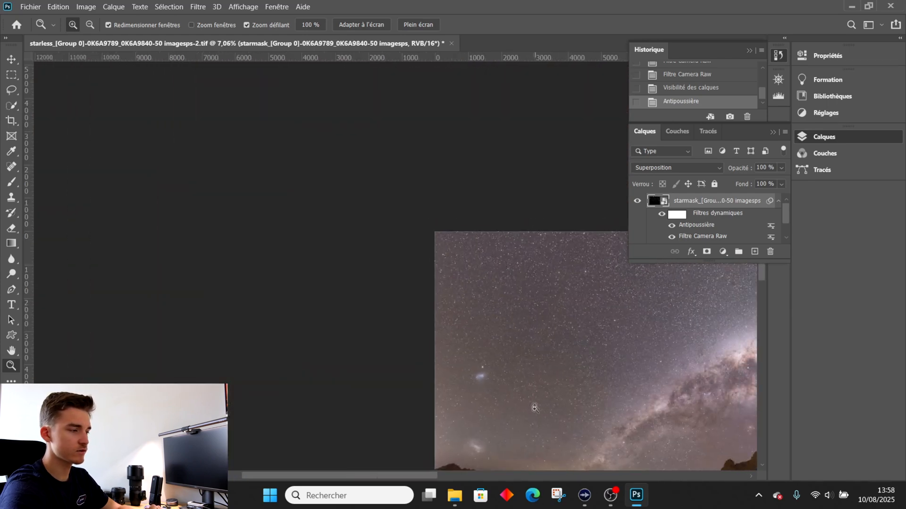
scroll(626, 365, "down", 3)
left_click_drag(665, 357, 590, 337)
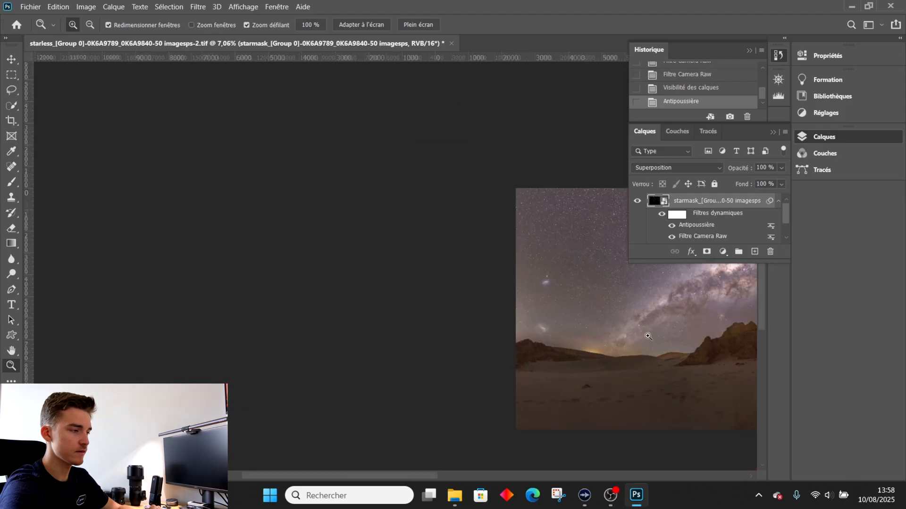
left_click_drag(346, 222, 448, 317)
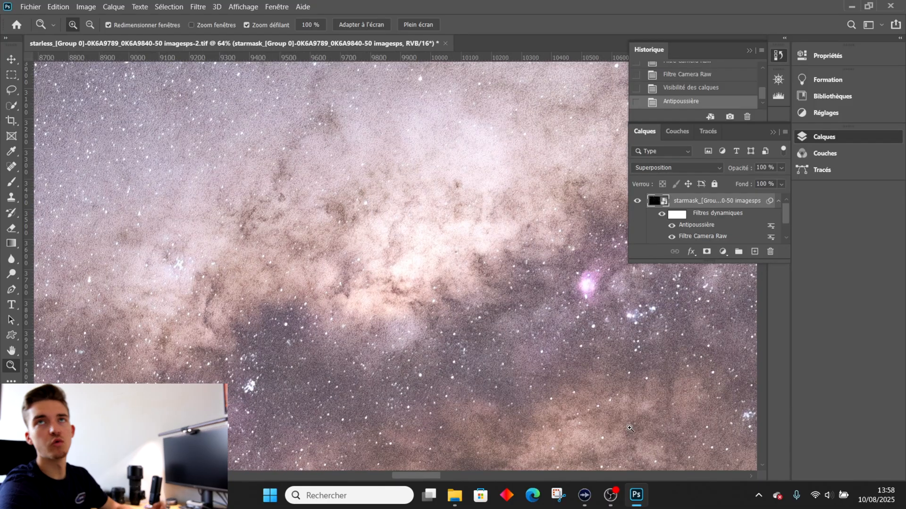
left_click_drag(573, 344, 507, 297)
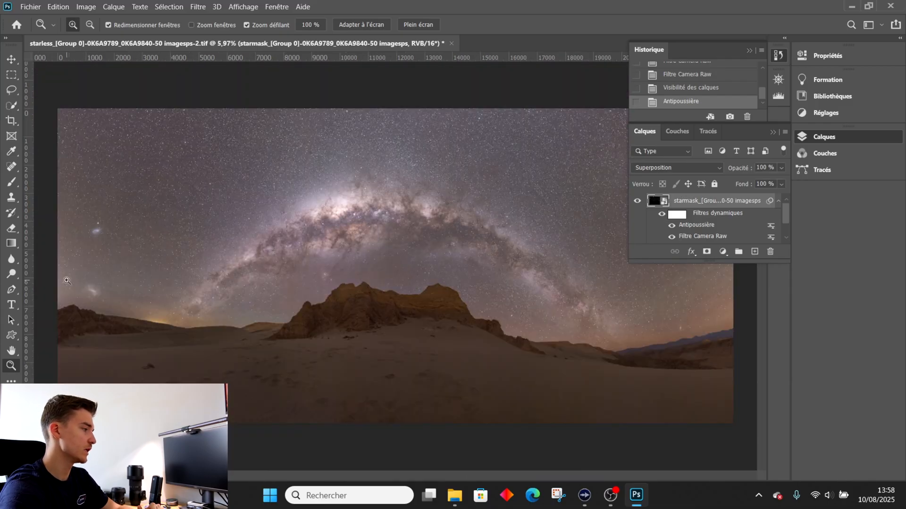
left_click_drag(82, 292, 180, 358)
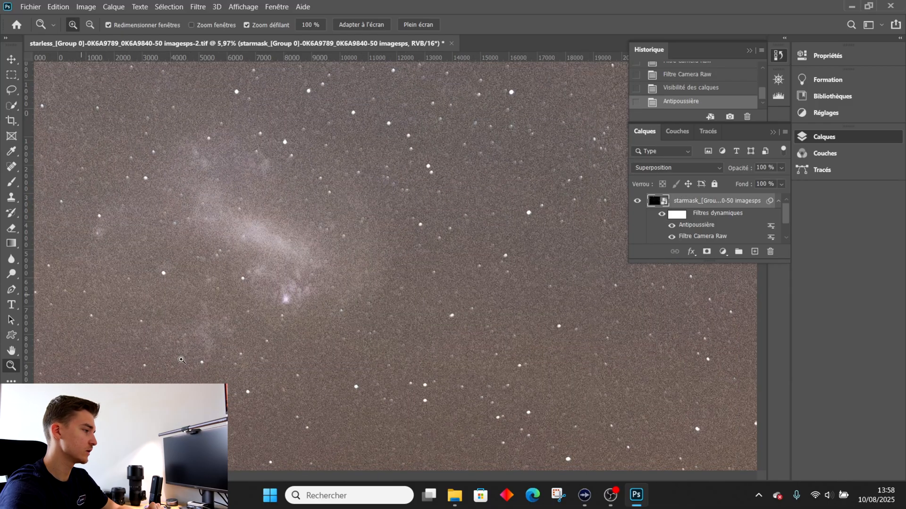
left_click_drag(350, 366, 544, 327)
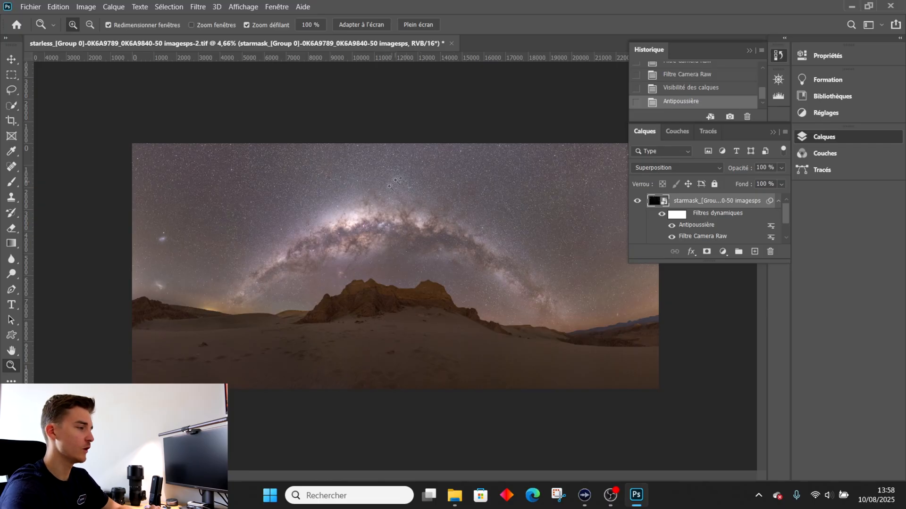
Step: Inspect the rock formation, the dunes and the right end of the Milky Way arch, and review the whole panorama
mouse_move(426, 218)
left_mouse_down()
mouse_move(477, 218)
mouse_move(443, 219)
left_mouse_up()
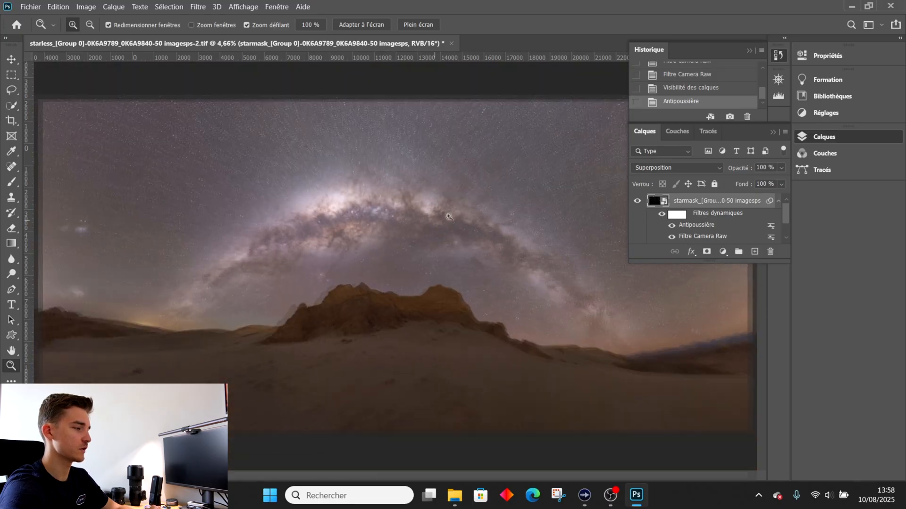
left_click_drag(377, 333, 419, 369)
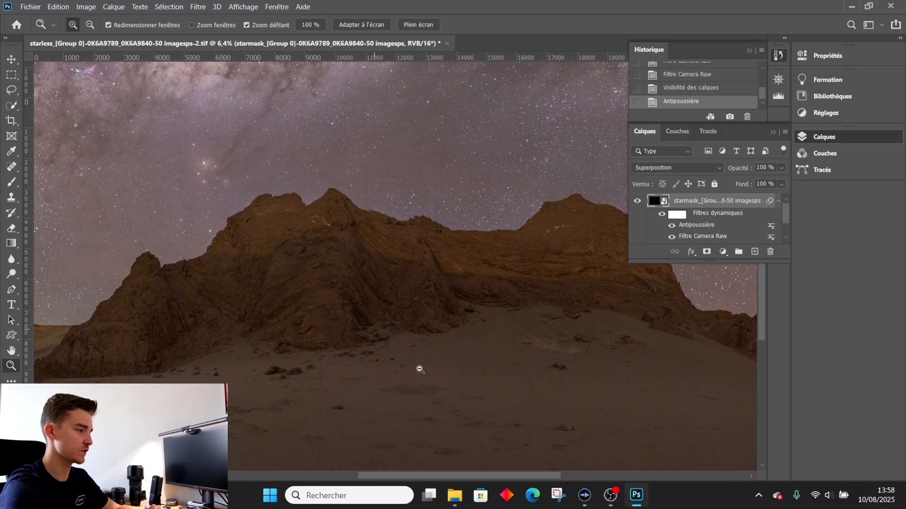
left_click(419, 369)
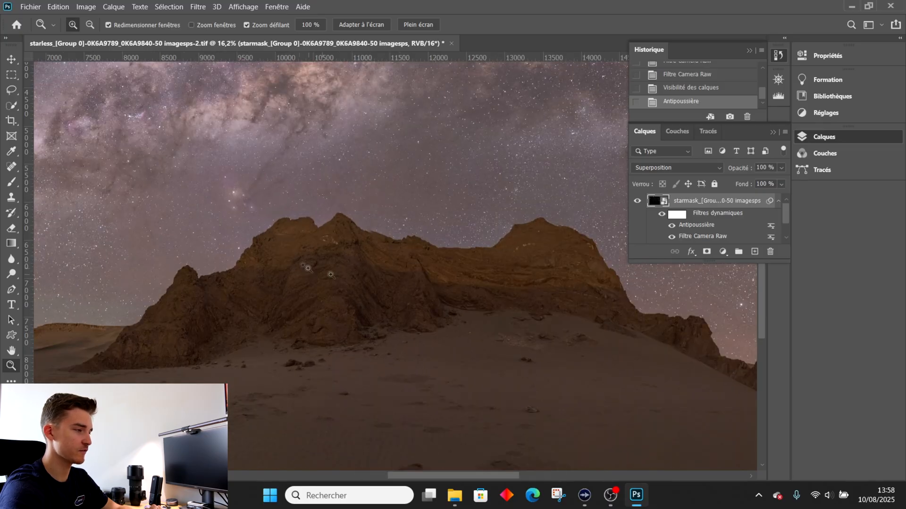
left_click_drag(427, 392, 384, 356)
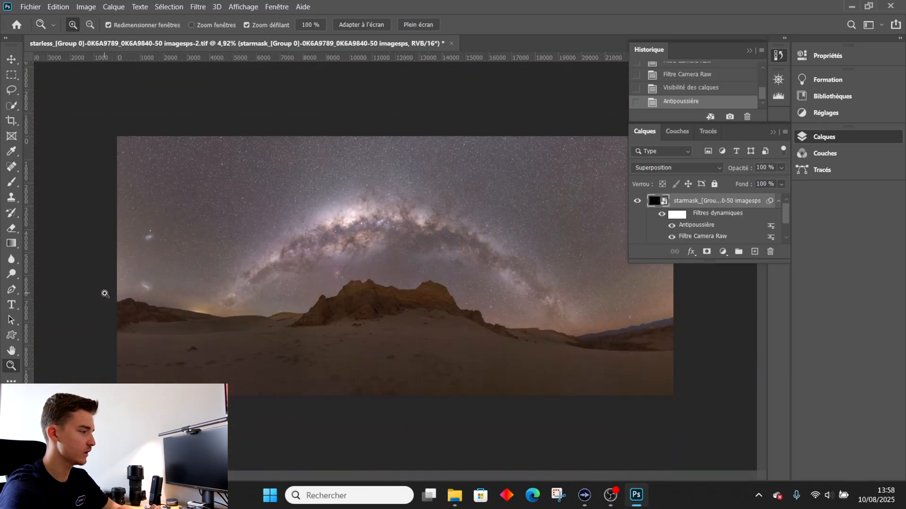
left_click_drag(105, 294, 141, 329)
left_click_drag(190, 344, 261, 339)
left_click_drag(637, 436, 418, 355)
left_click_drag(634, 290, 535, 279)
left_click_drag(430, 275, 652, 317)
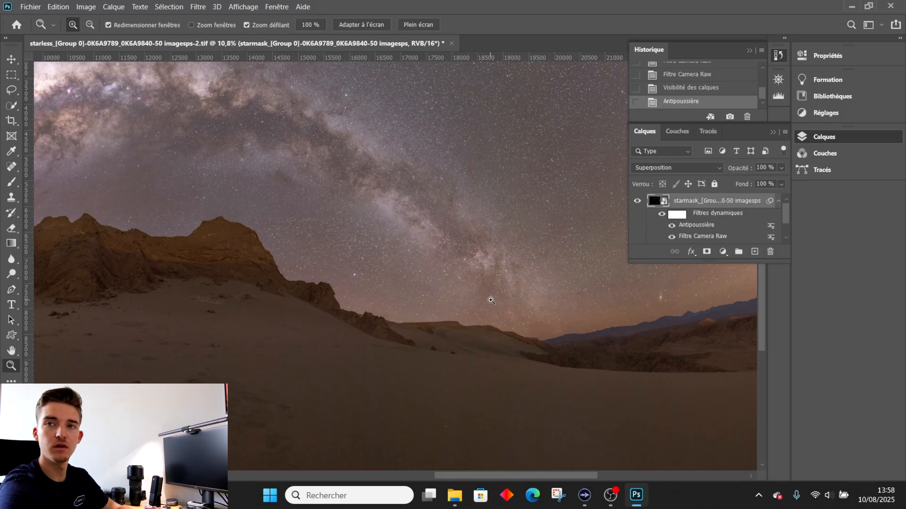
left_click_drag(534, 320, 476, 302)
left_click_drag(573, 308, 496, 295)
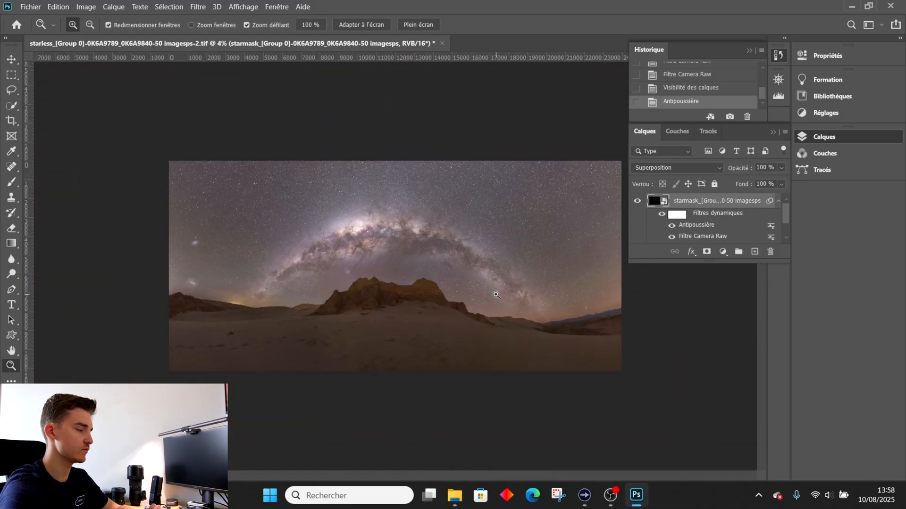
left_click(353, 25)
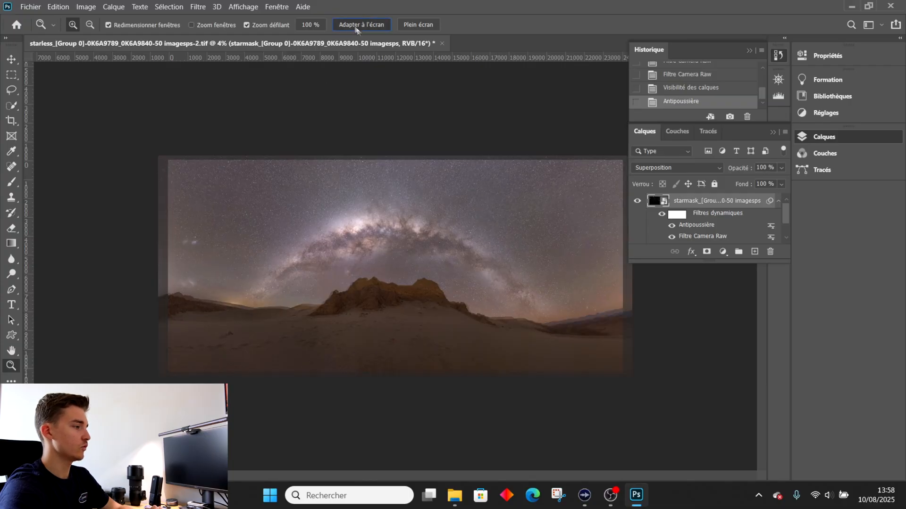
left_click(324, 258)
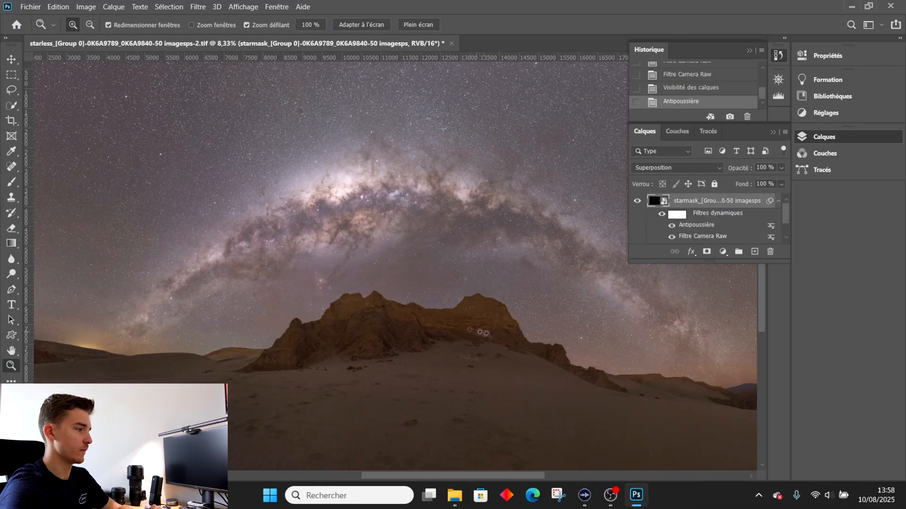